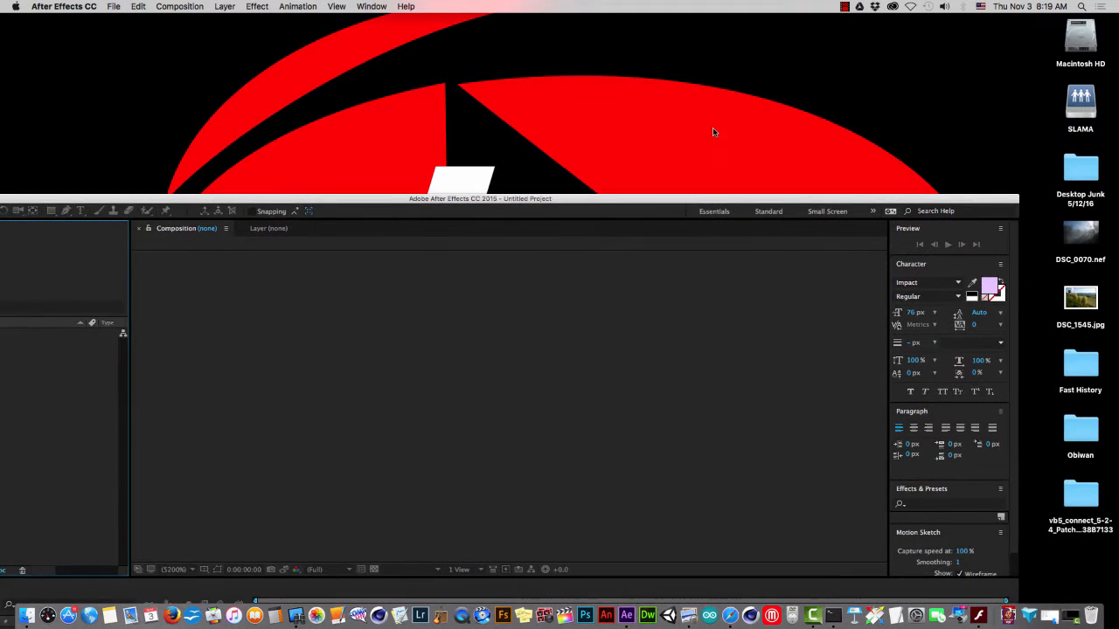
# Step: Browse the SLAMA drive to Class Folders > SLAM19 > Obiwan to view the source files, and close the window
pyautogui.click(723, 120)
pyautogui.doubleClick(1089, 114)
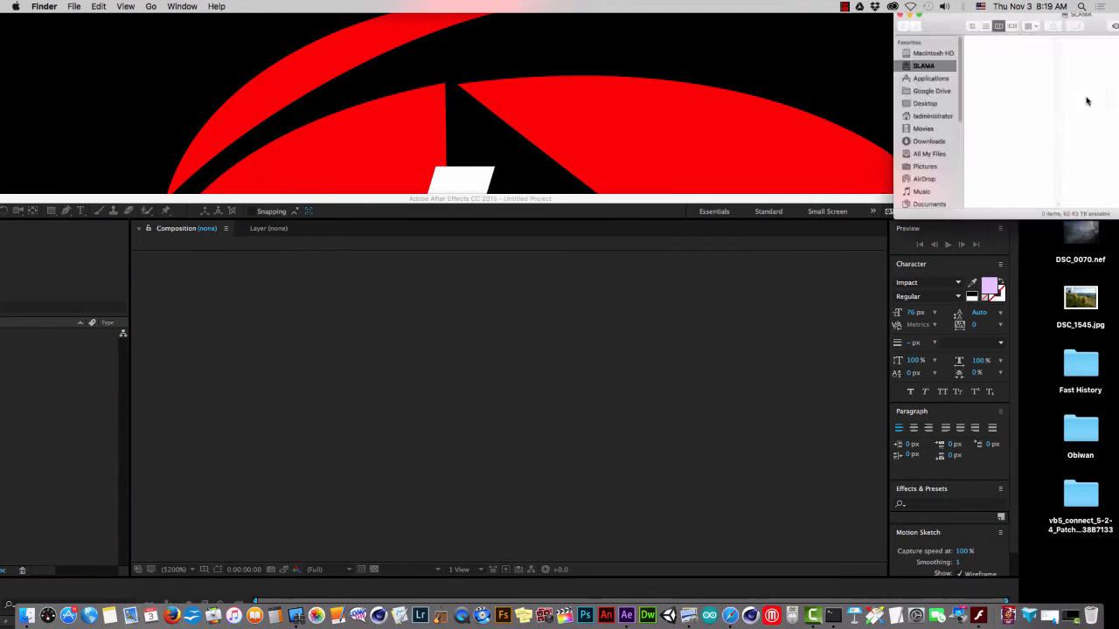
pyautogui.moveTo(735, 26); pyautogui.dragTo(576, 24)
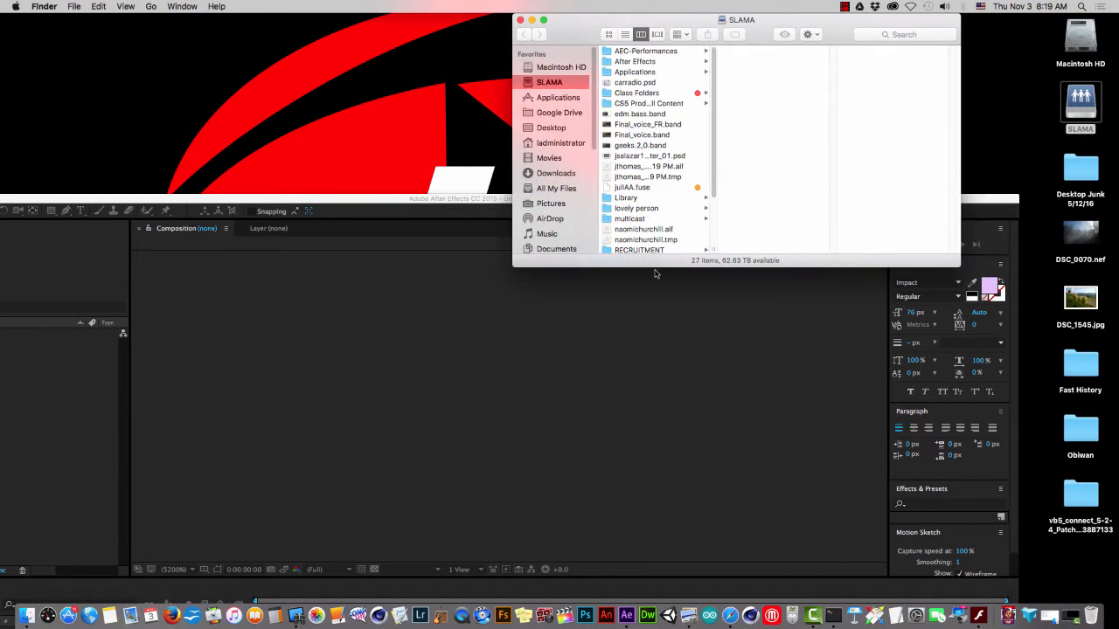
pyautogui.click(646, 93)
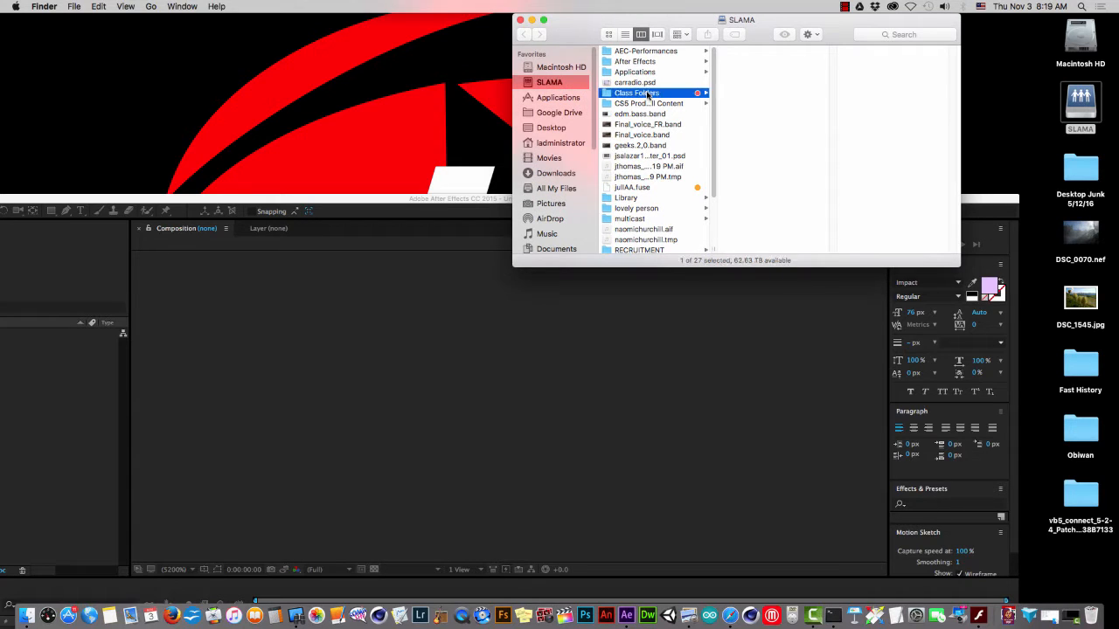
pyautogui.scroll(-4, 763, 190)
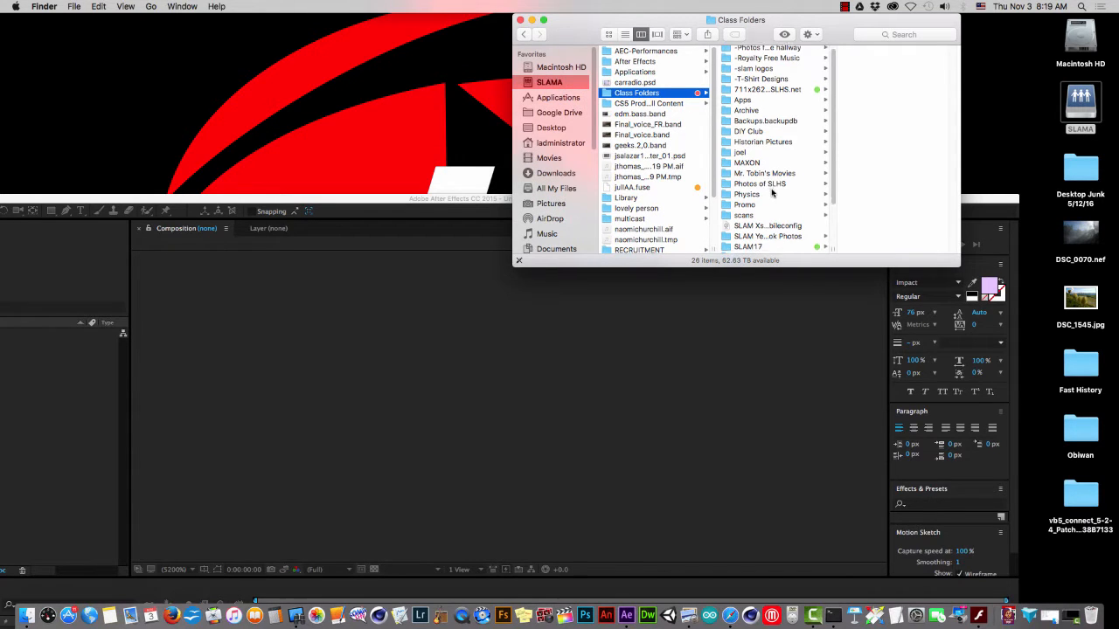
pyautogui.click(752, 213)
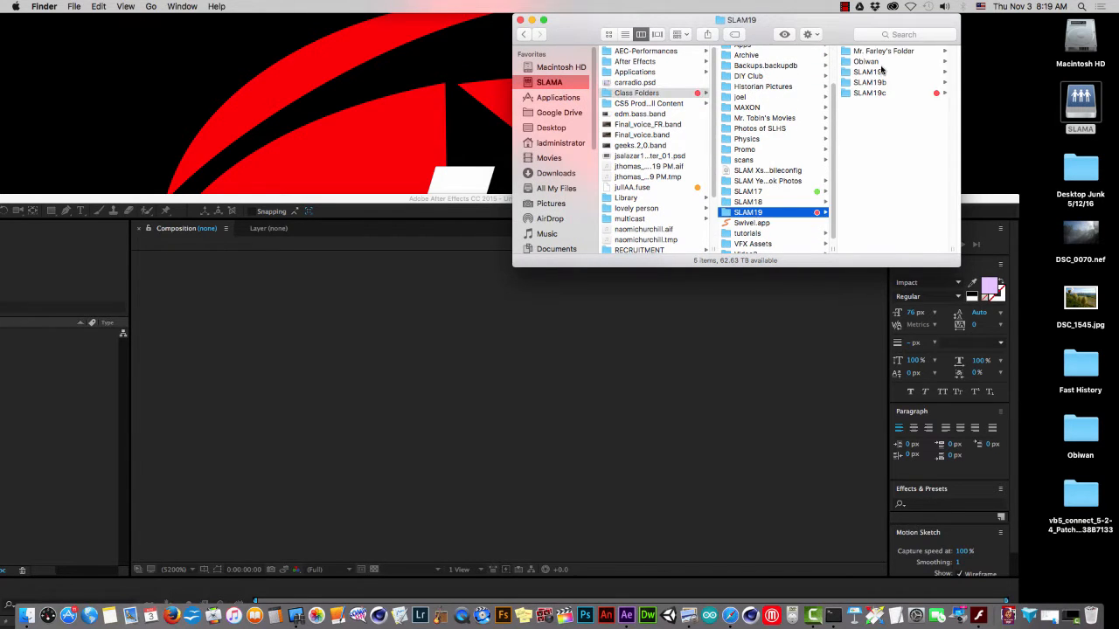
pyautogui.click(848, 63)
pyautogui.moveTo(824, 29); pyautogui.dragTo(707, 29)
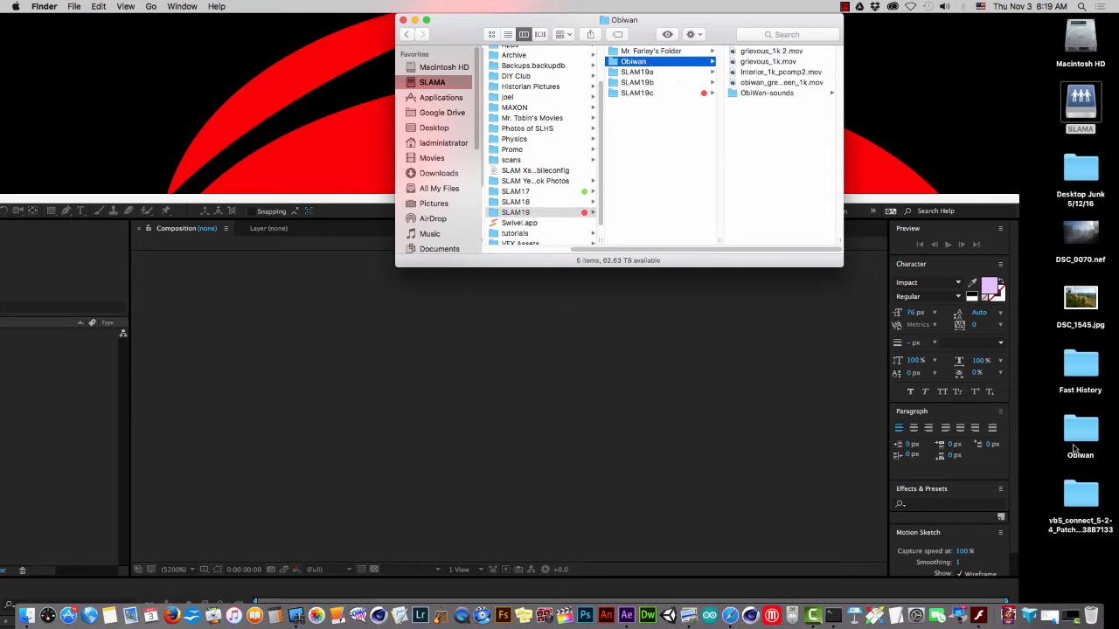
pyautogui.click(403, 19)
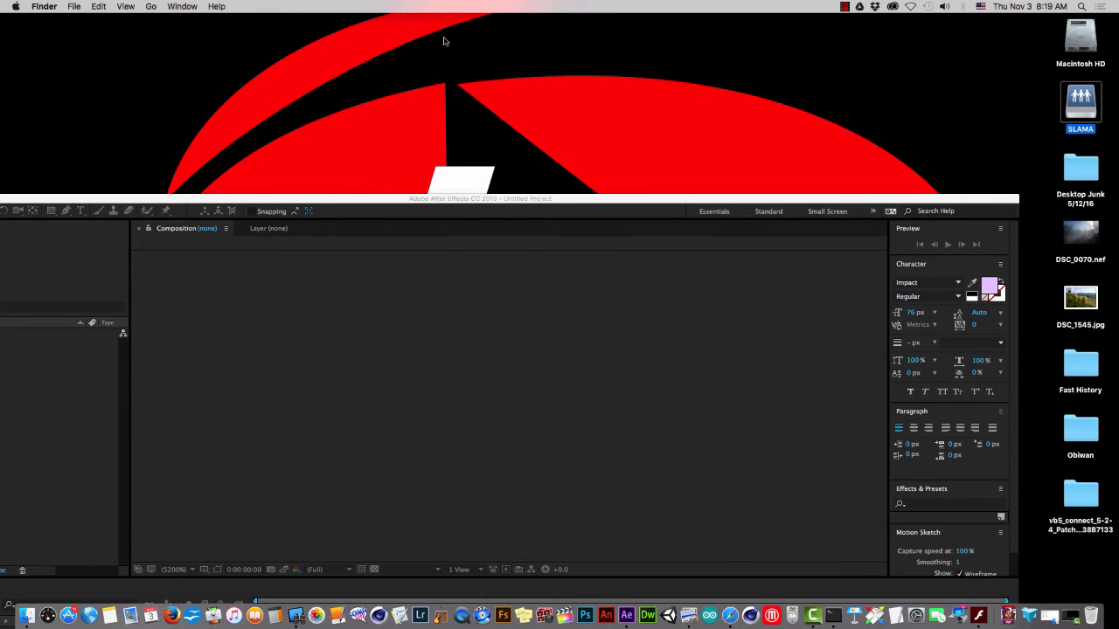
# Step: Open the Obiwan folder inside Documents > After Effects on Macintosh HD
pyautogui.doubleClick(1080, 41)
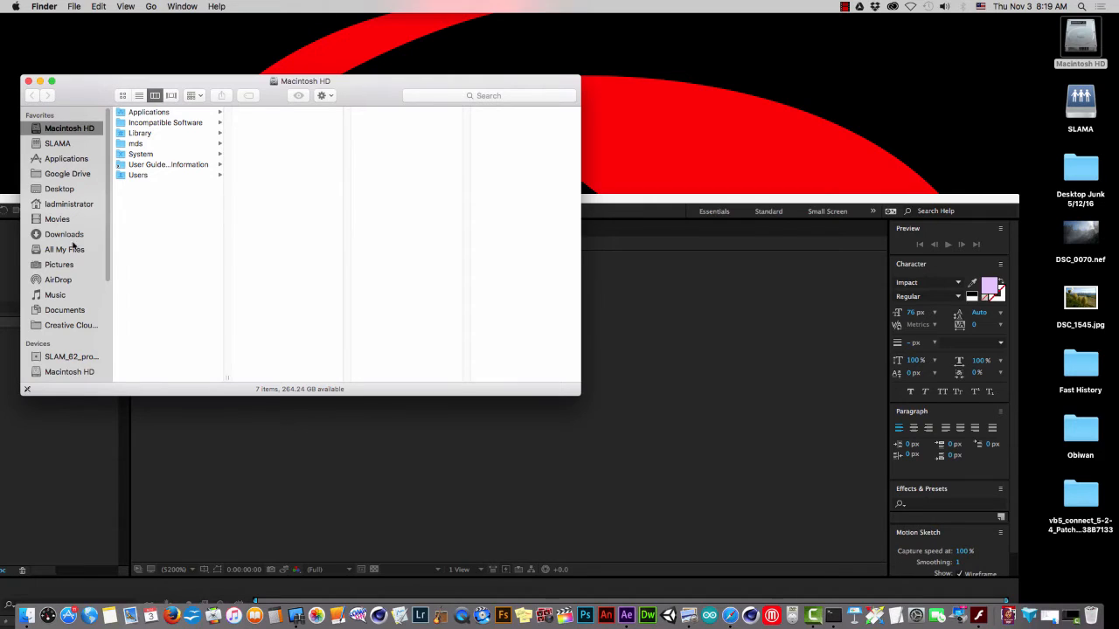
pyautogui.click(72, 312)
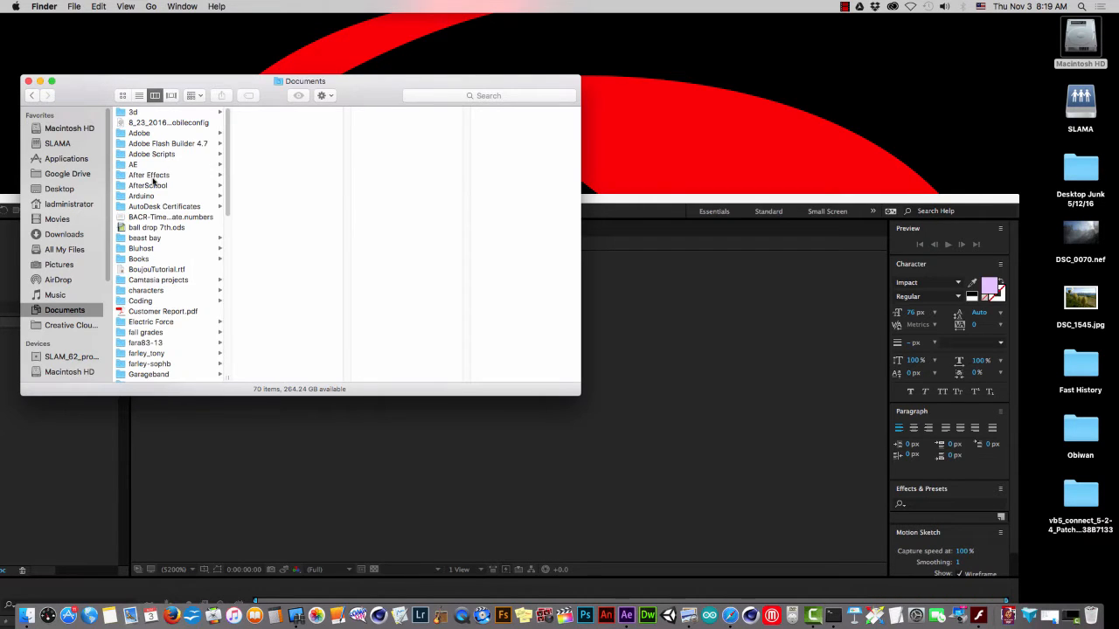
pyautogui.click(154, 176)
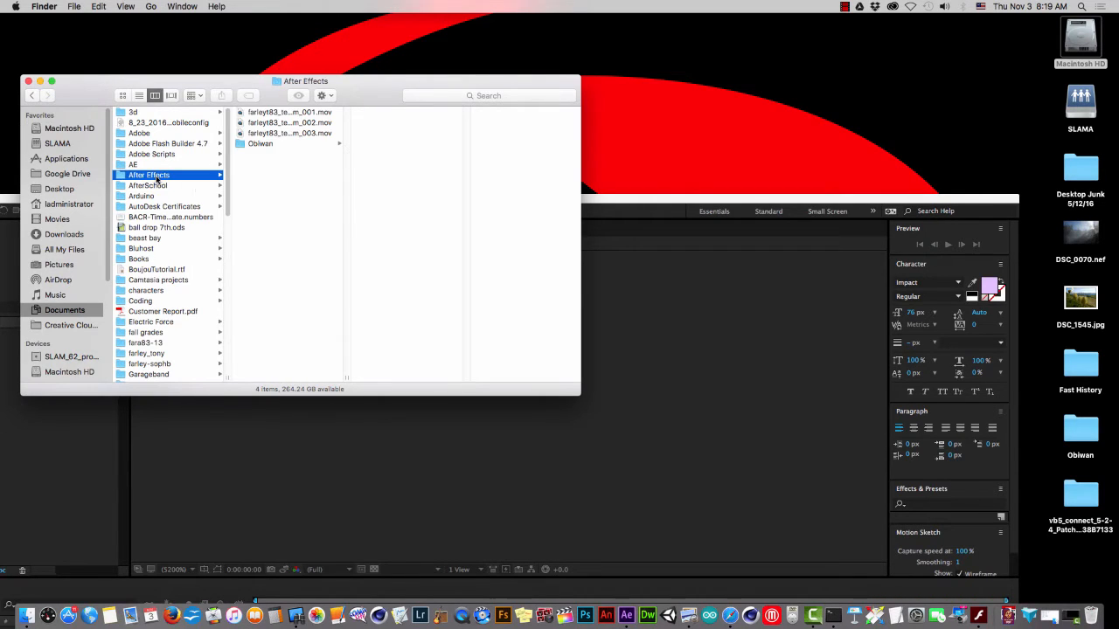
pyautogui.click(261, 146)
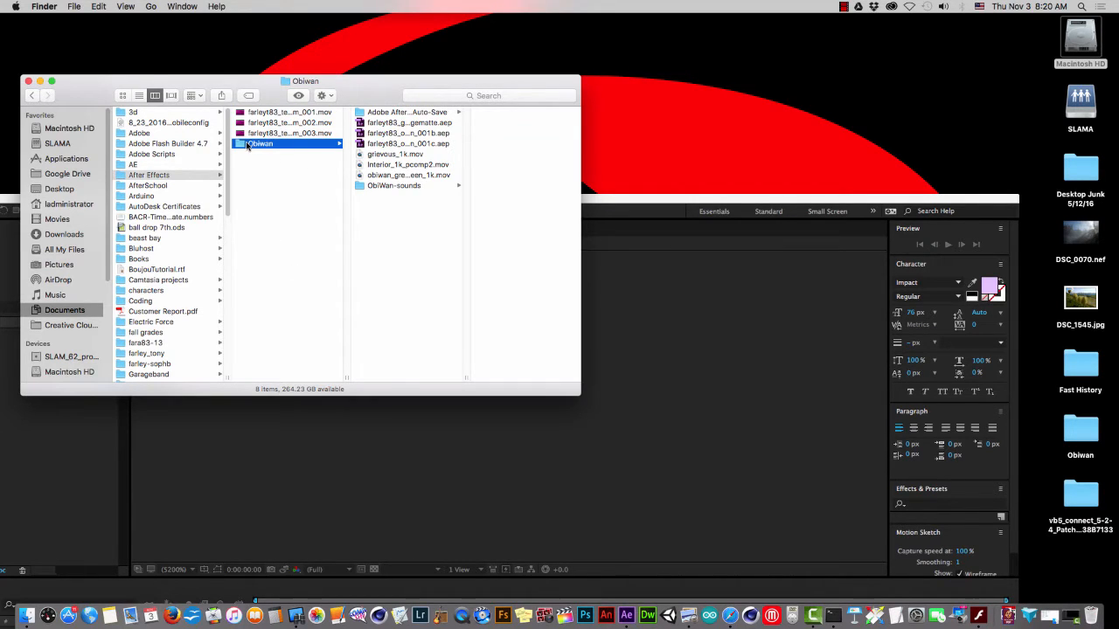
# Step: Inspect the saved After Effects project files in the Obiwan folder, including versions 001b and 001c
pyautogui.click(390, 136)
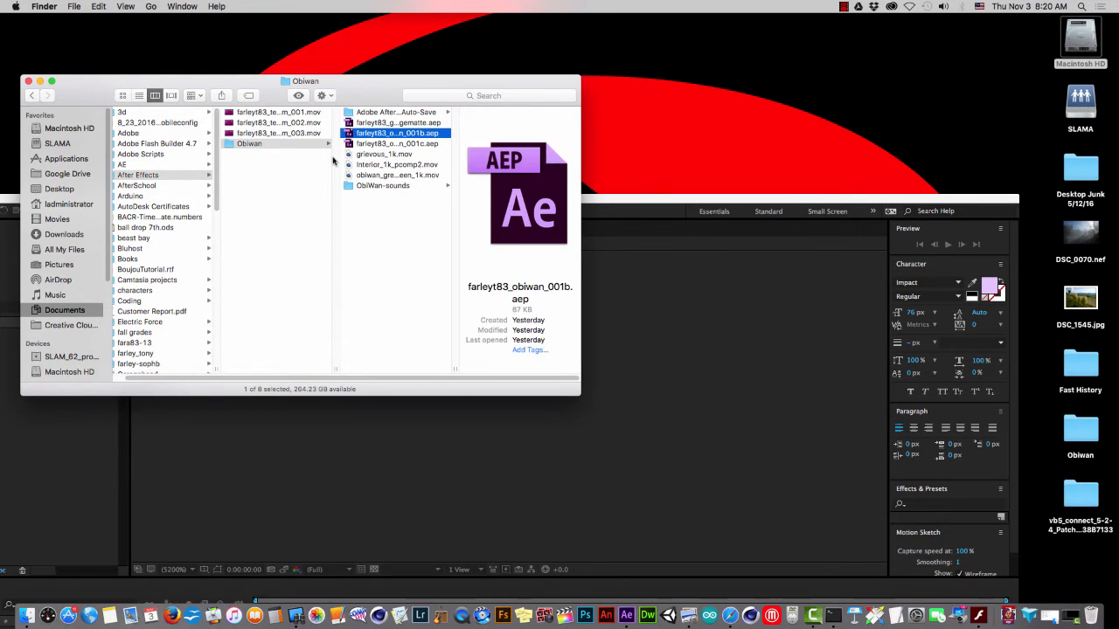
pyautogui.click(388, 124)
pyautogui.click(393, 134)
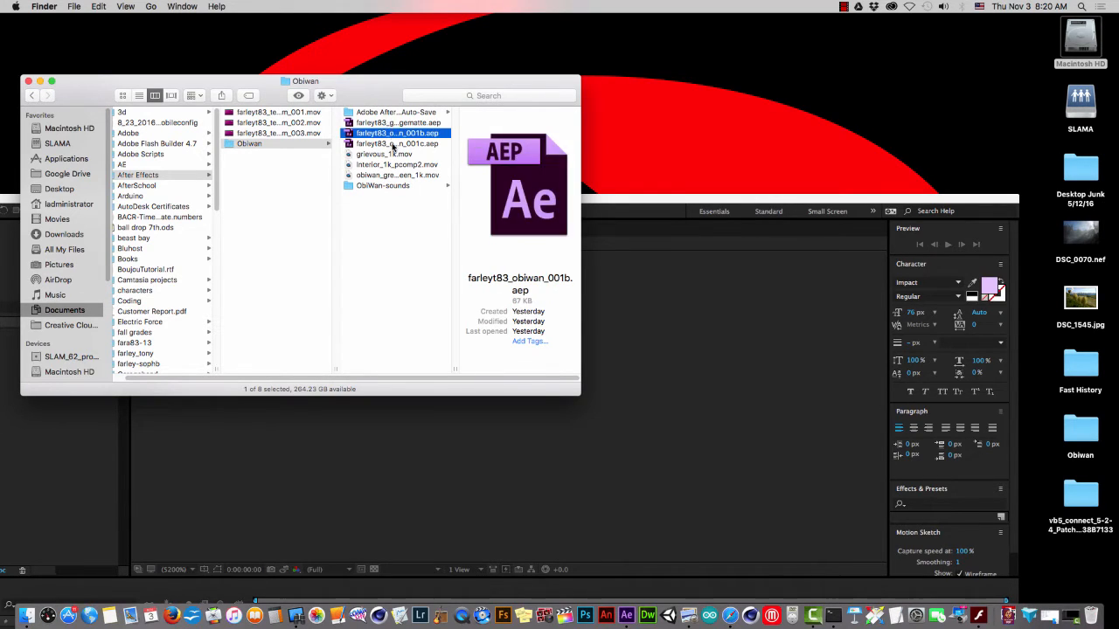
pyautogui.click(394, 143)
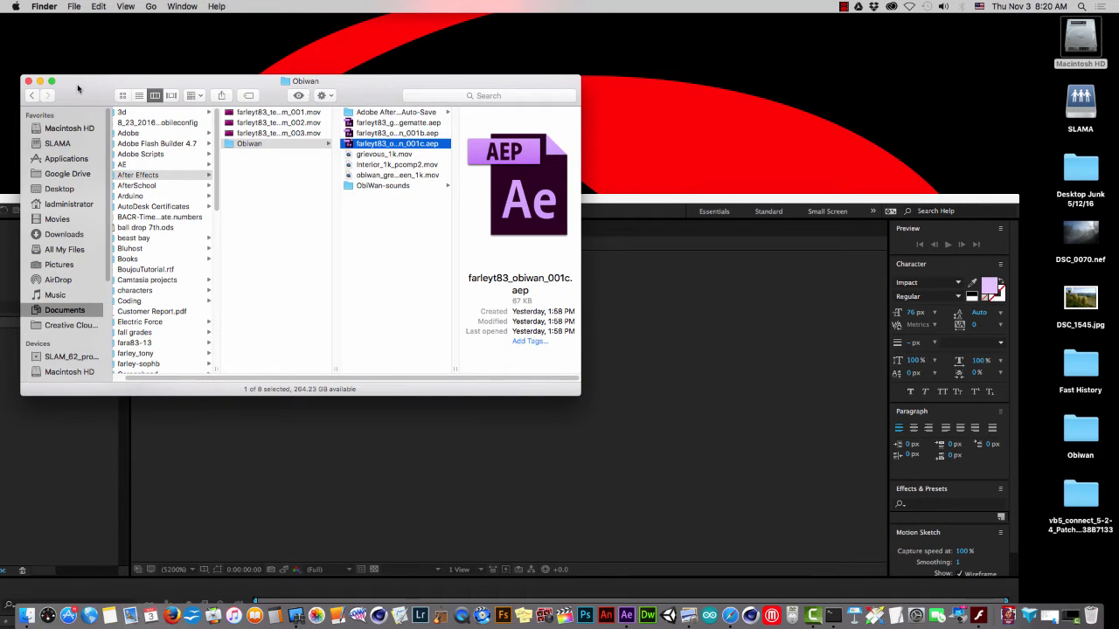
# Step: Arrange the Finder and After Effects windows so the Obiwan folder's files and the empty project area are both accessible
pyautogui.moveTo(90, 90); pyautogui.dragTo(188, 31)
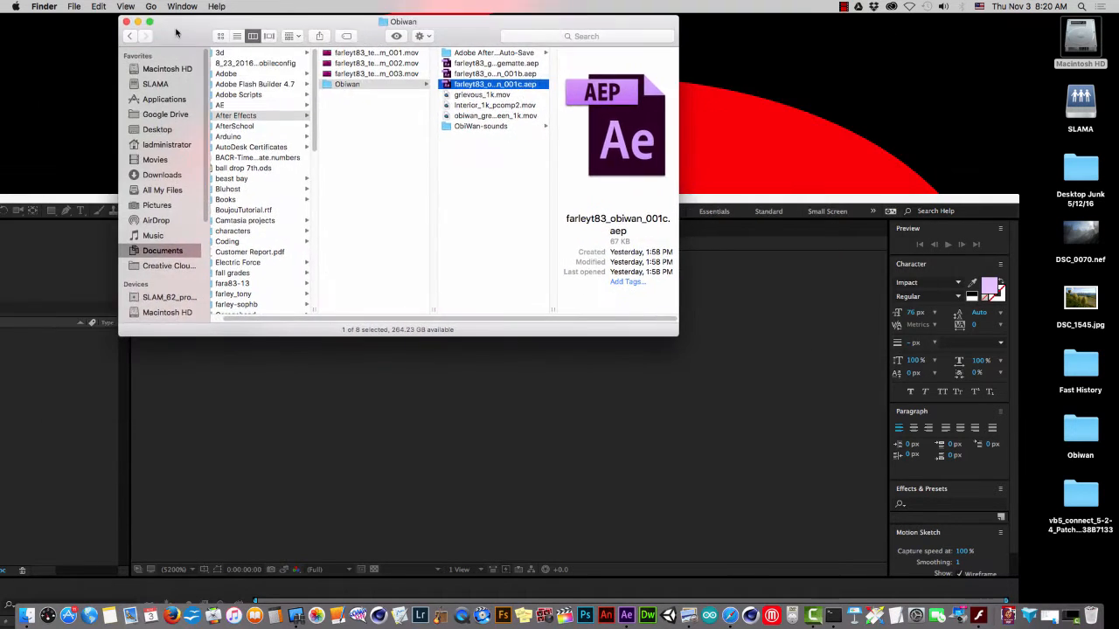
pyautogui.moveTo(73, 200); pyautogui.dragTo(148, 198)
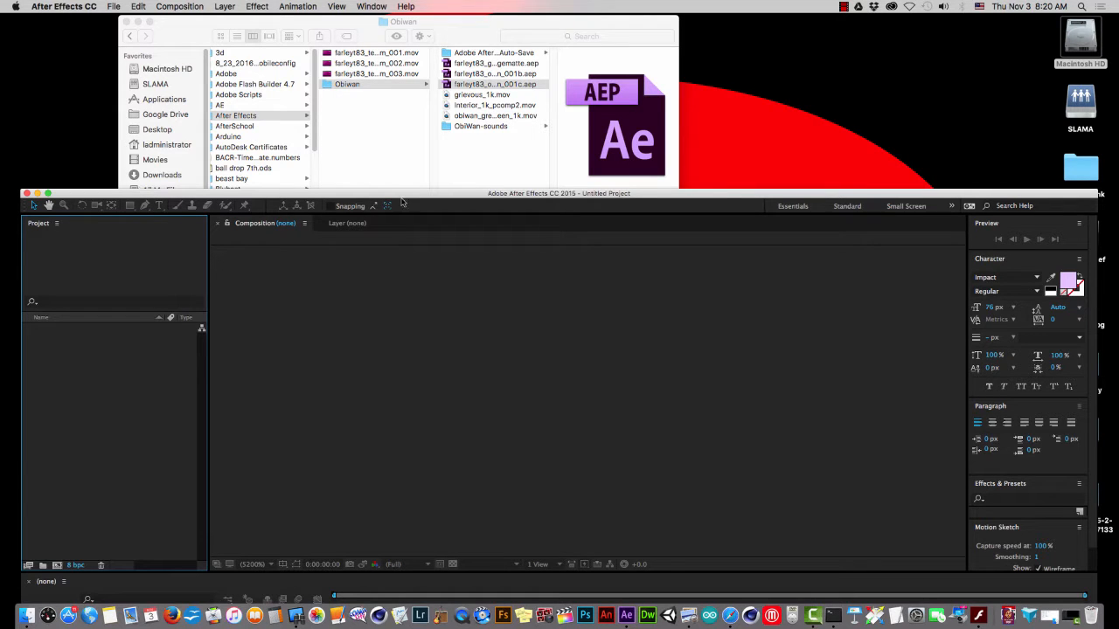
pyautogui.moveTo(443, 198); pyautogui.dragTo(334, 115)
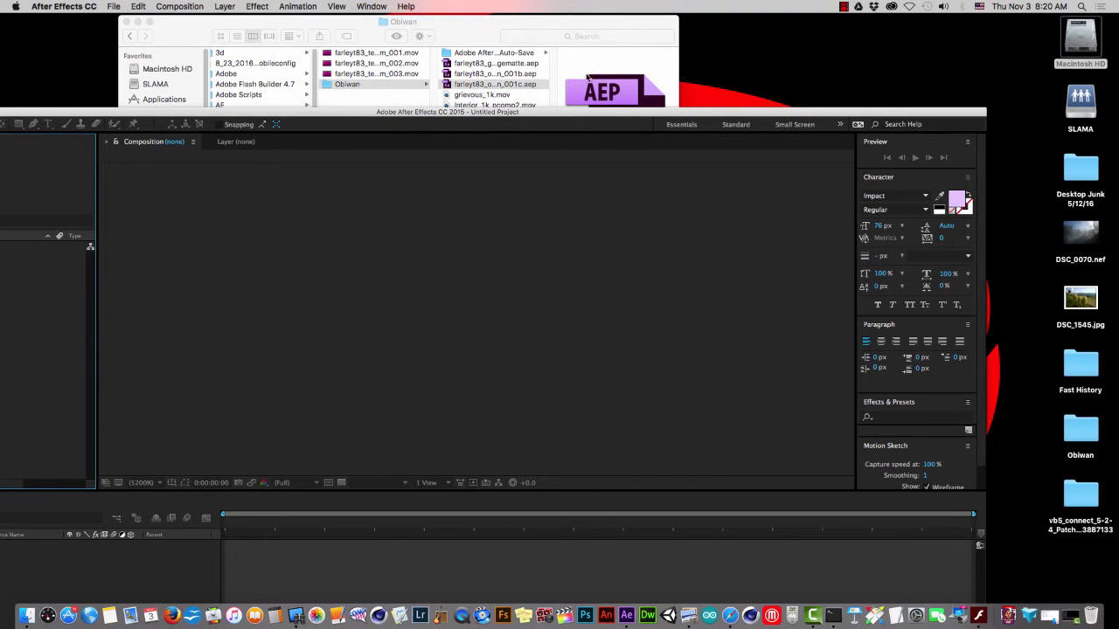
pyautogui.click(446, 33)
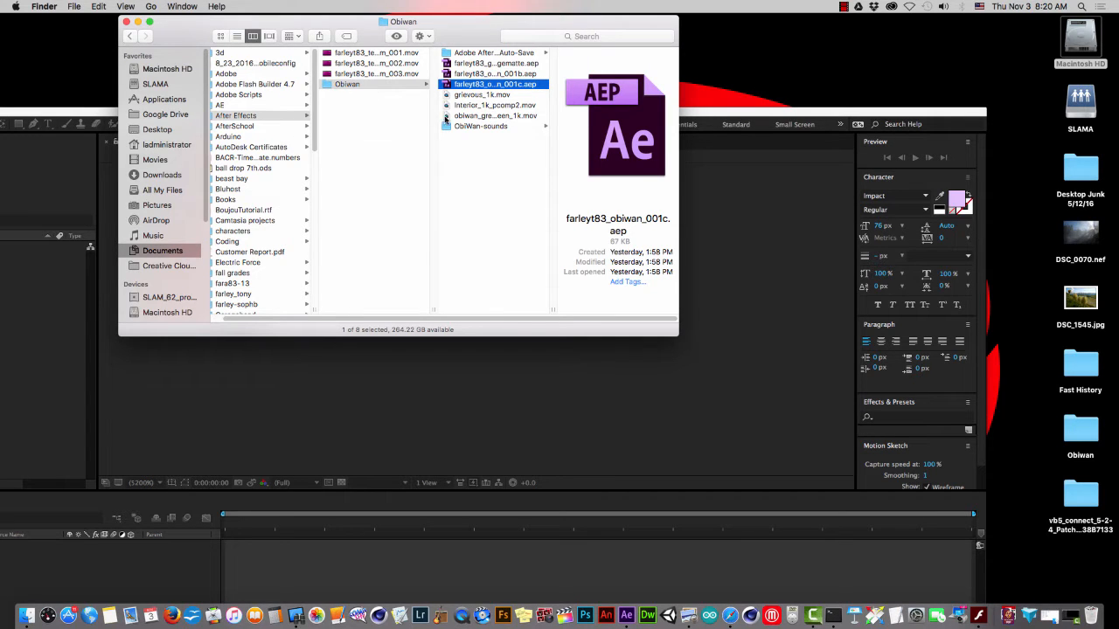
pyautogui.moveTo(498, 25); pyautogui.dragTo(653, 27)
pyautogui.click(136, 113)
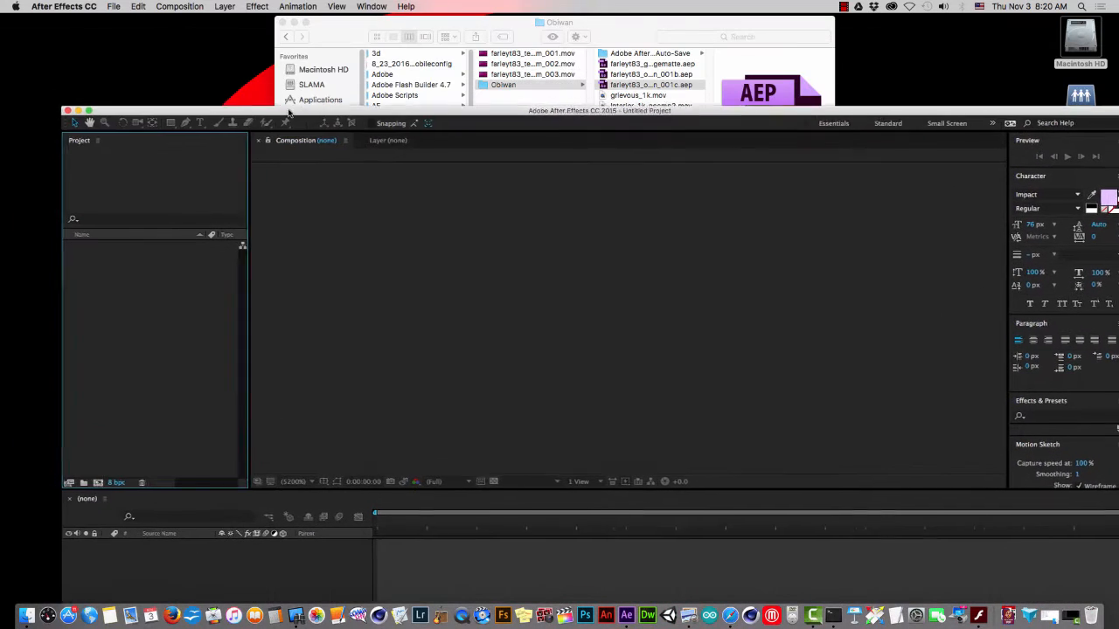
pyautogui.click(636, 26)
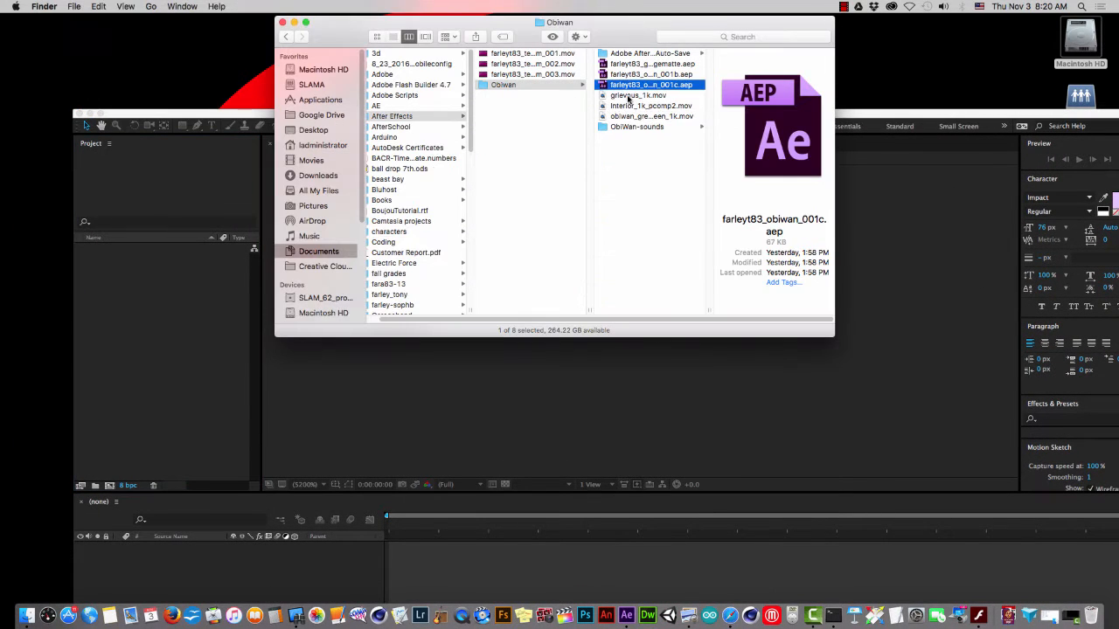
# Step: Import grievous_1k.mov, Interior_1k_pcomp2.mov and obiwan_greenscreen_1k.mov from the Obiwan folder into the After Effects project
pyautogui.click(630, 96)
pyautogui.click(628, 107)
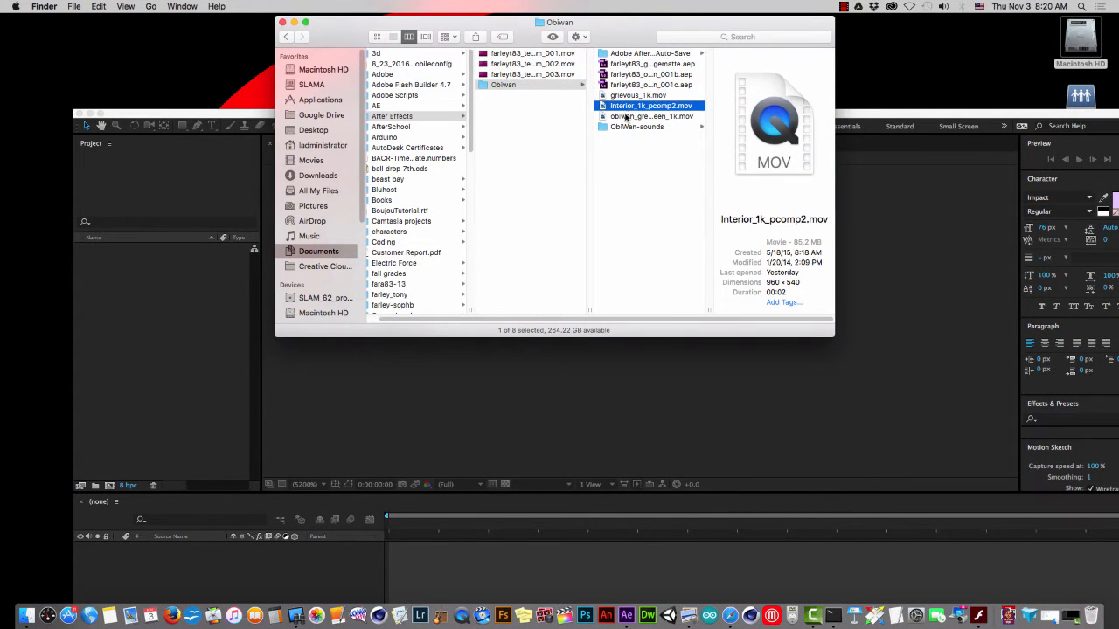
pyautogui.click(627, 117)
pyautogui.keyDown('shift'); pyautogui.click(623, 97); pyautogui.keyUp('shift')
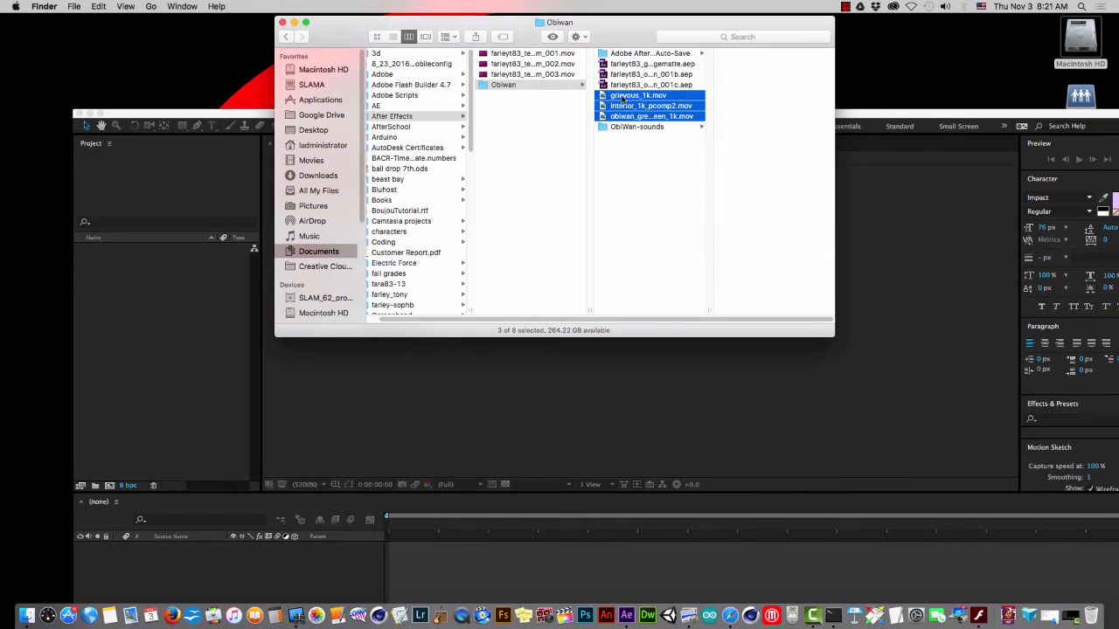
pyautogui.moveTo(632, 99); pyautogui.dragTo(140, 318)
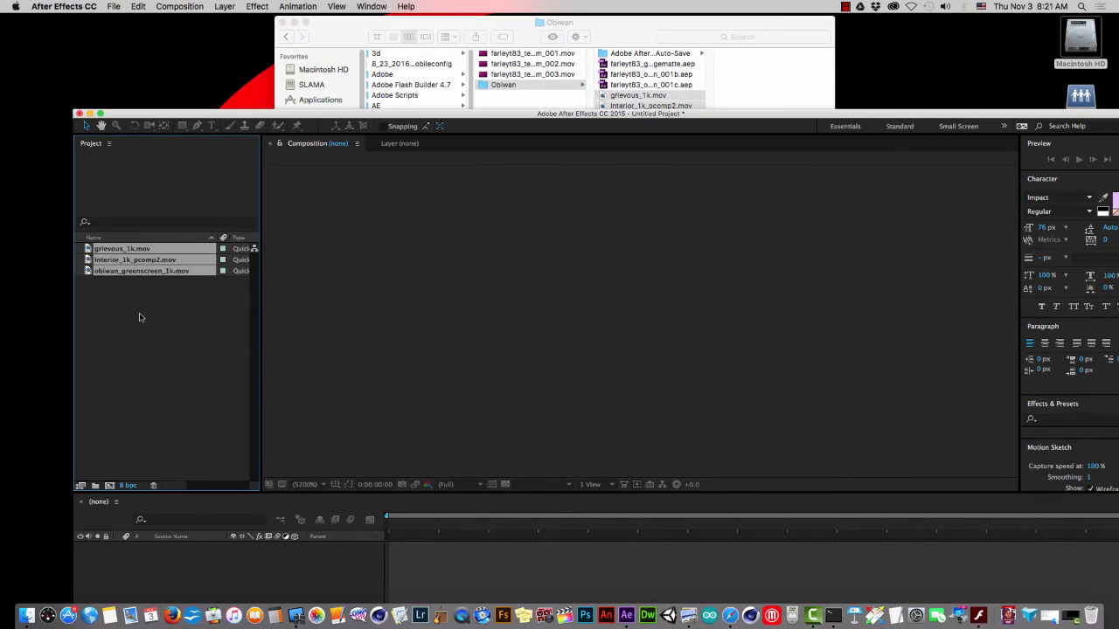
pyautogui.doubleClick(198, 114)
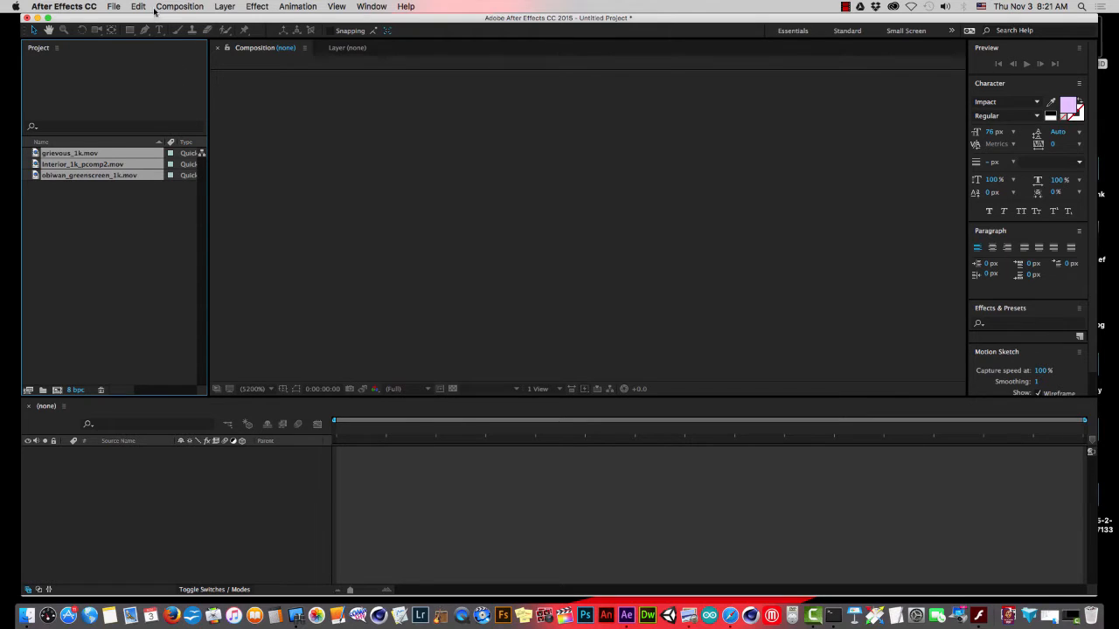
pyautogui.click(110, 183)
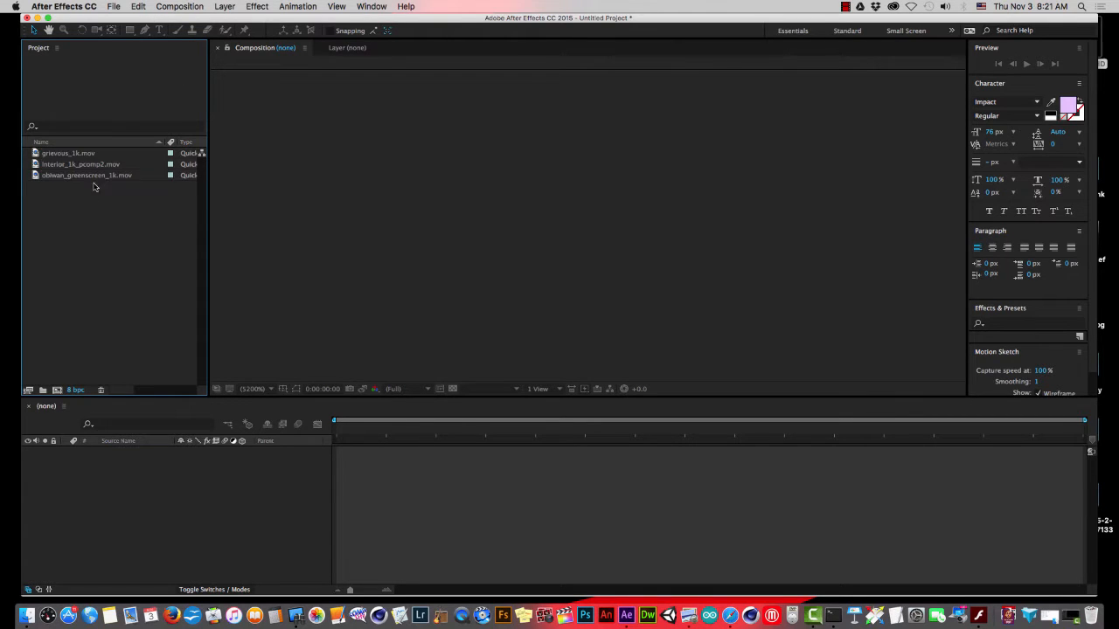
# Step: Create a composition from obiwan_greenscreen_1k.mov and add Interior_1k_pcomp2.mov as the layer beneath it
pyautogui.click(179, 6)
pyautogui.click(89, 492)
pyautogui.click(98, 509)
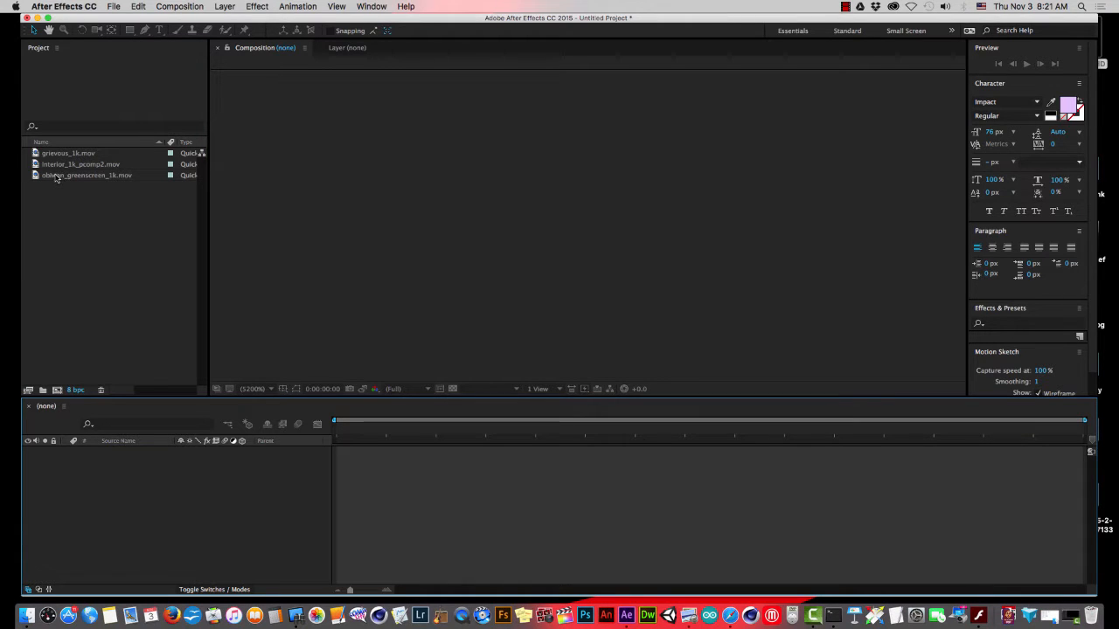
pyautogui.moveTo(55, 177); pyautogui.dragTo(92, 505)
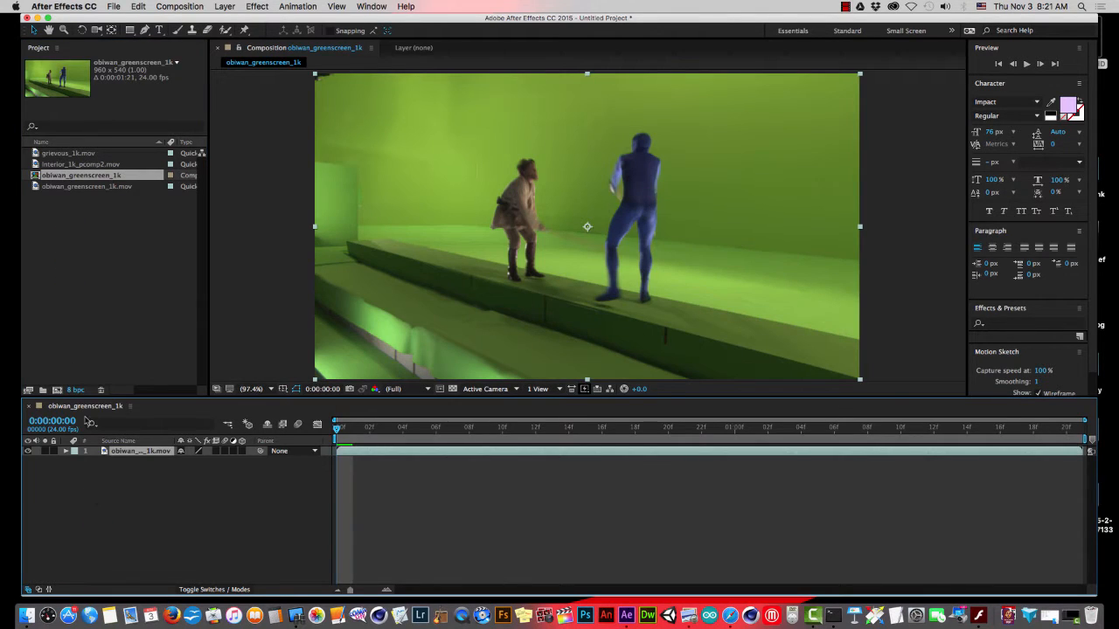
pyautogui.moveTo(53, 166); pyautogui.dragTo(77, 511)
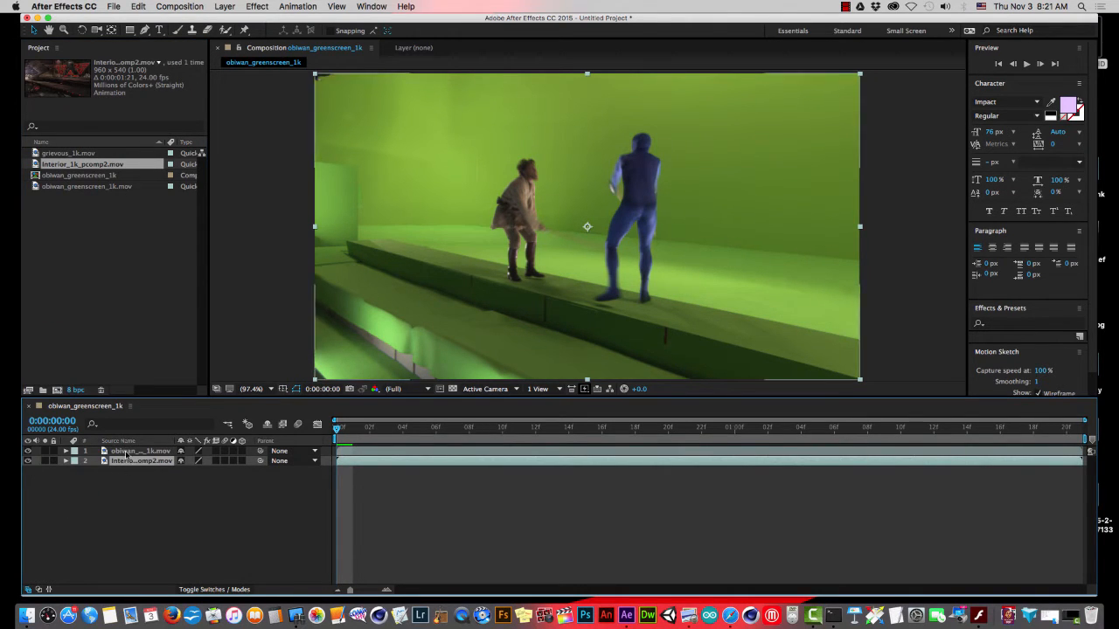
# Step: Hide and show the green-screen layer repeatedly to compare it with the interior background underneath
pyautogui.click(127, 452)
pyautogui.click(127, 461)
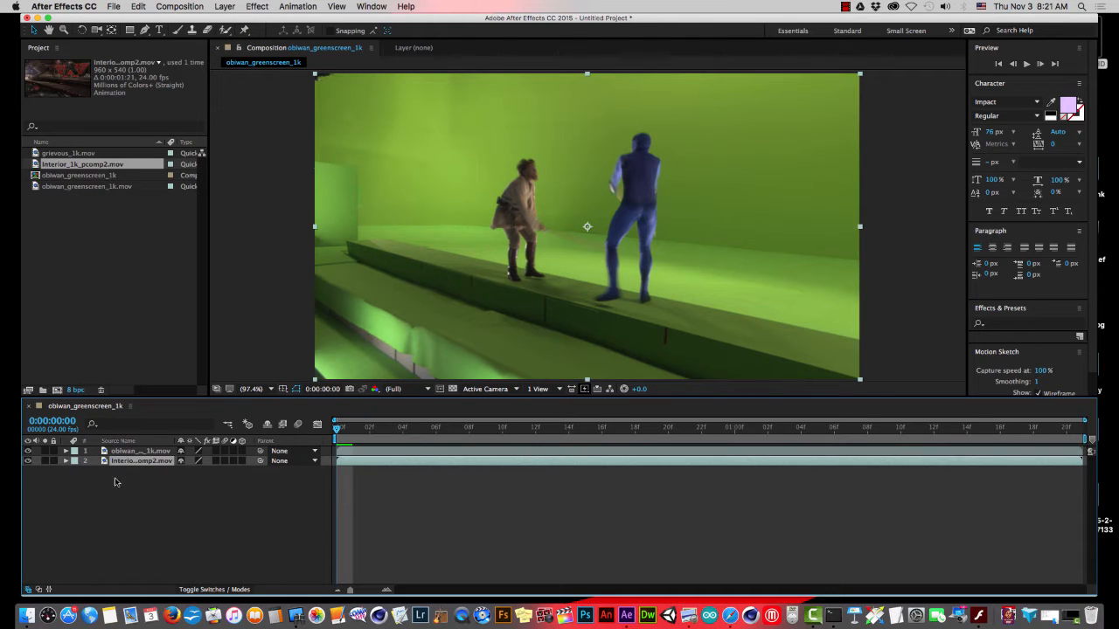
pyautogui.click(27, 451)
pyautogui.click(27, 451)
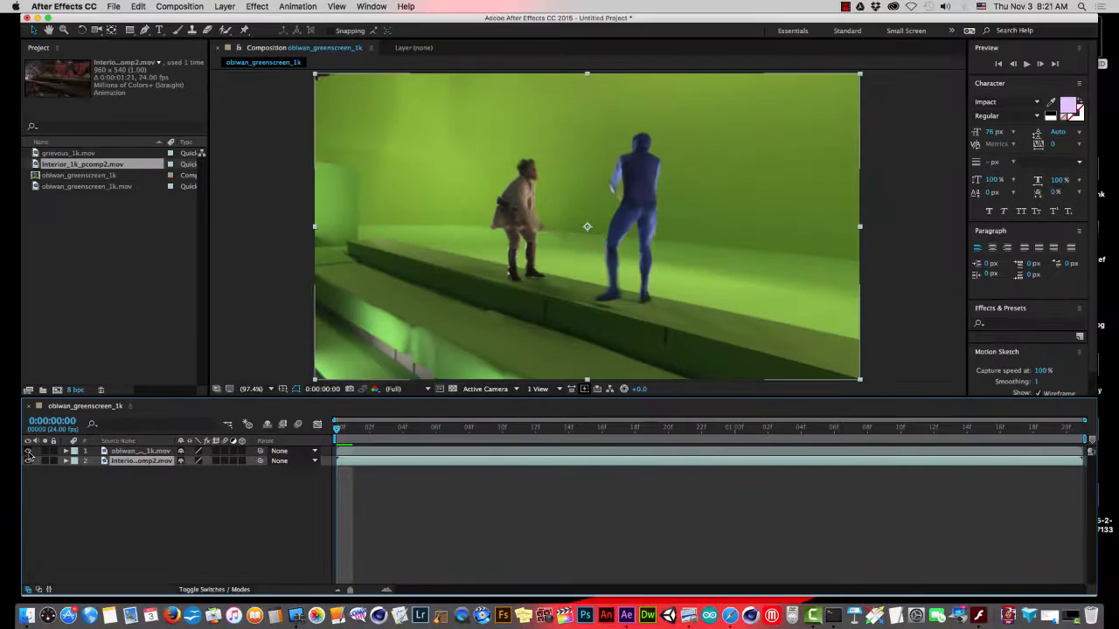
pyautogui.click(73, 421)
pyautogui.click(27, 451)
pyautogui.click(27, 451)
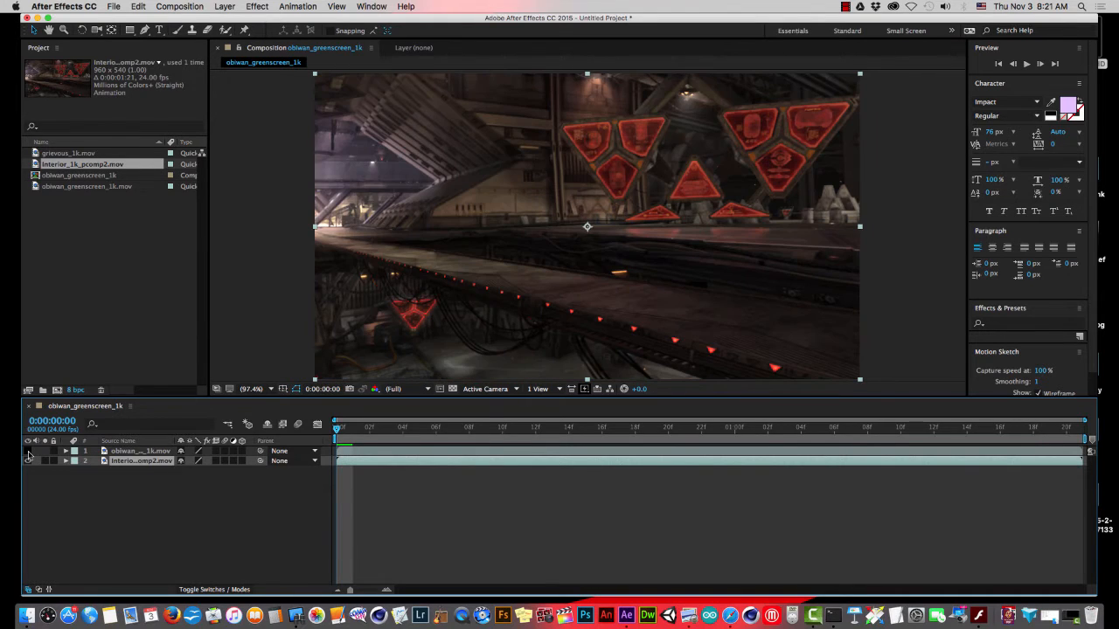
pyautogui.click(27, 451)
pyautogui.click(27, 451)
pyautogui.click(27, 451)
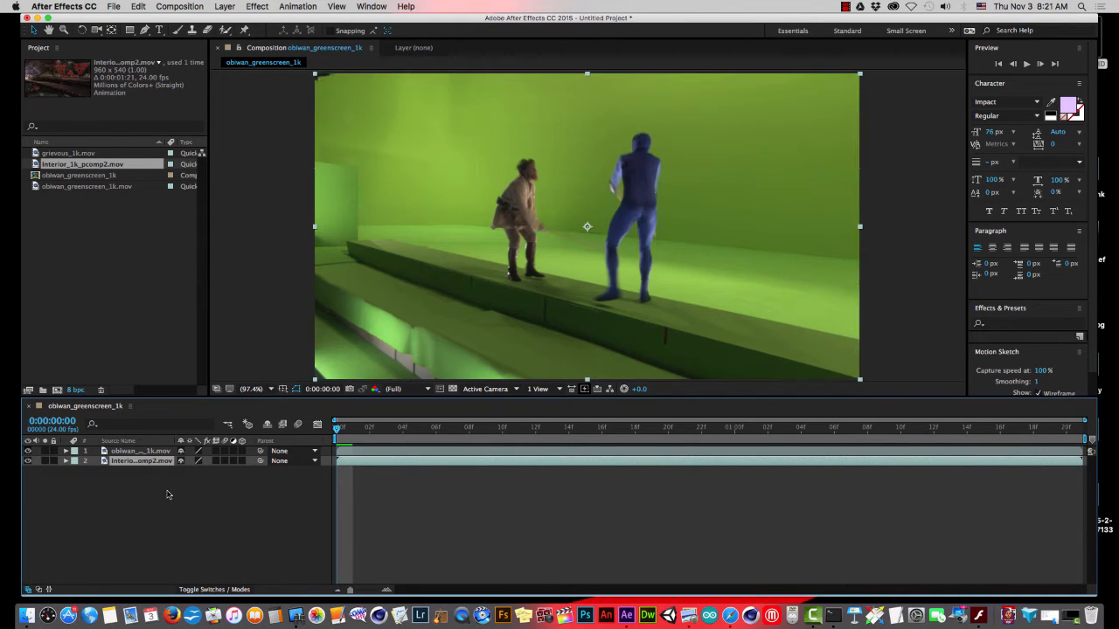
# Step: Select the obiwan_greenscreen_1k.mov layer above the interior background layer
pyautogui.click(128, 452)
pyautogui.click(125, 462)
pyautogui.click(123, 452)
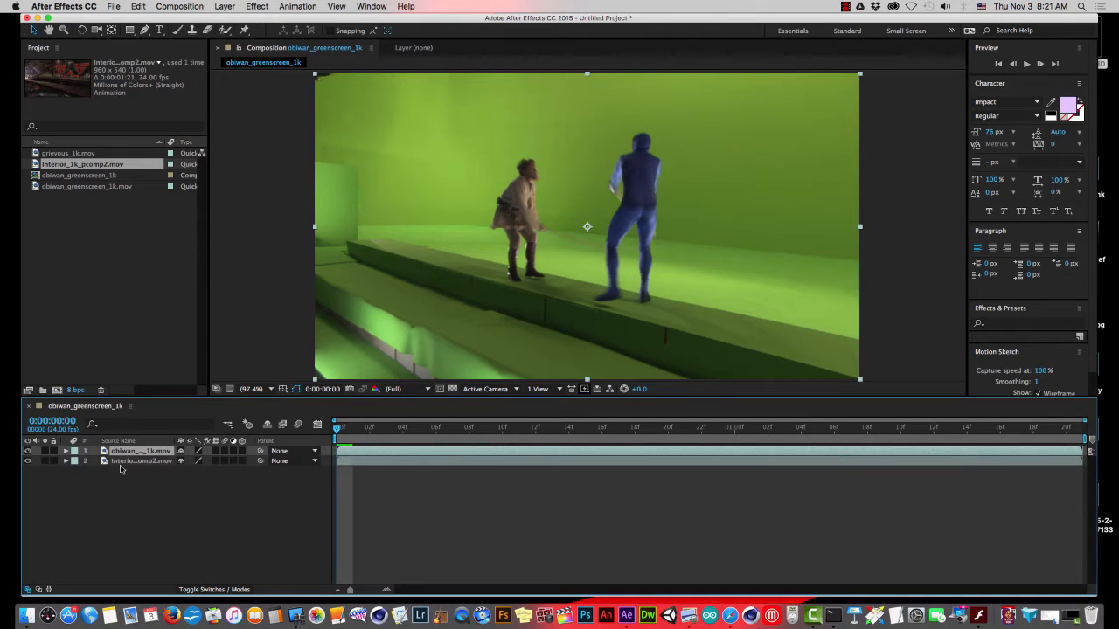
pyautogui.click(121, 463)
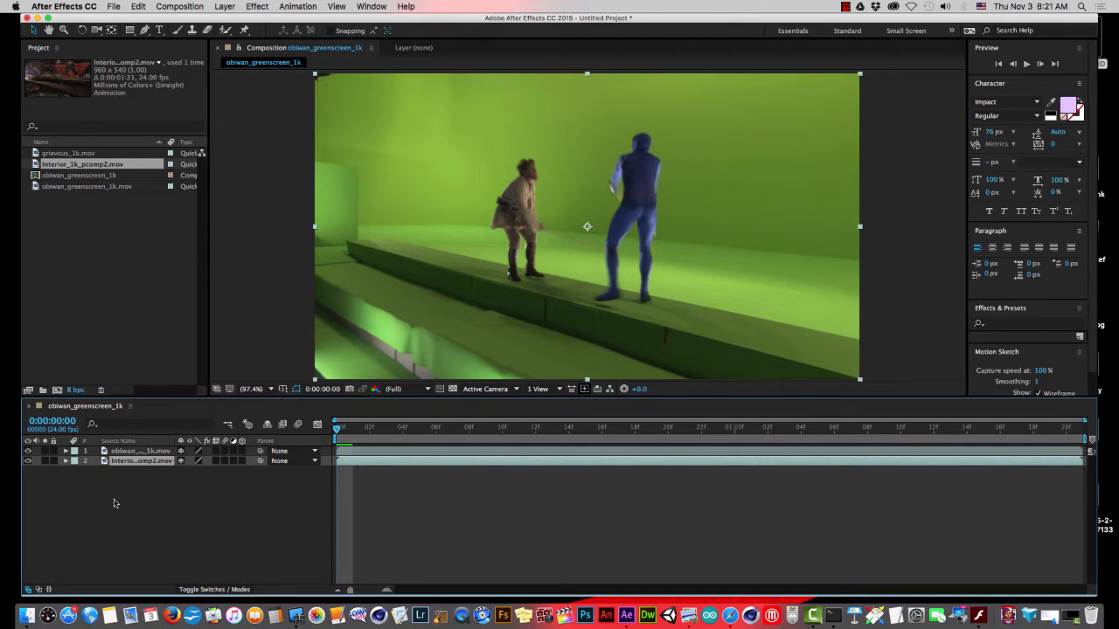
pyautogui.click(114, 451)
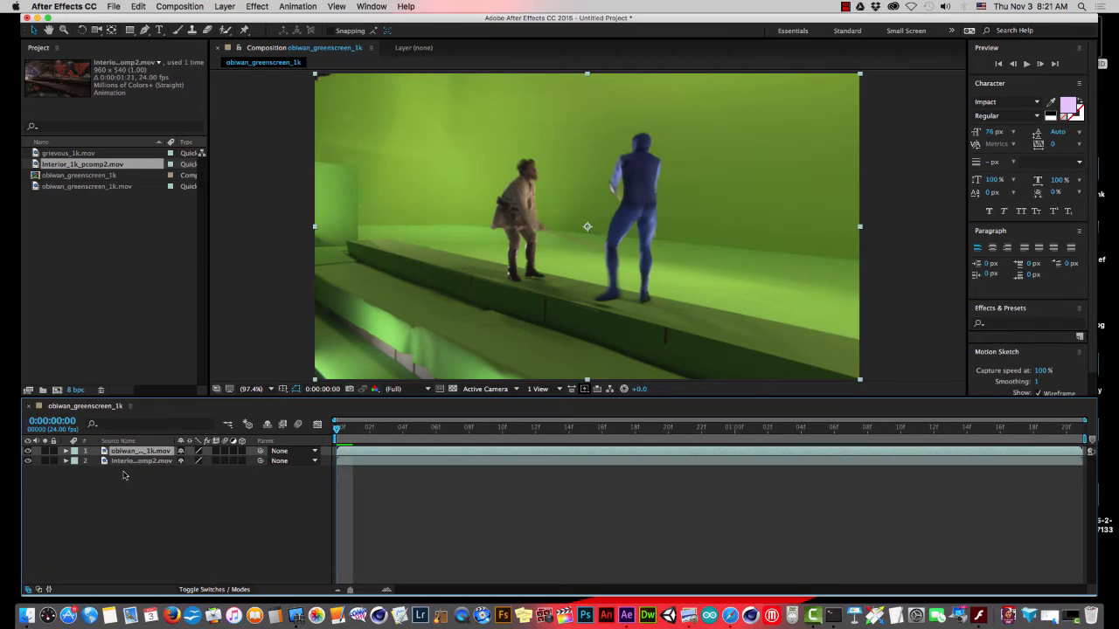
pyautogui.click(126, 462)
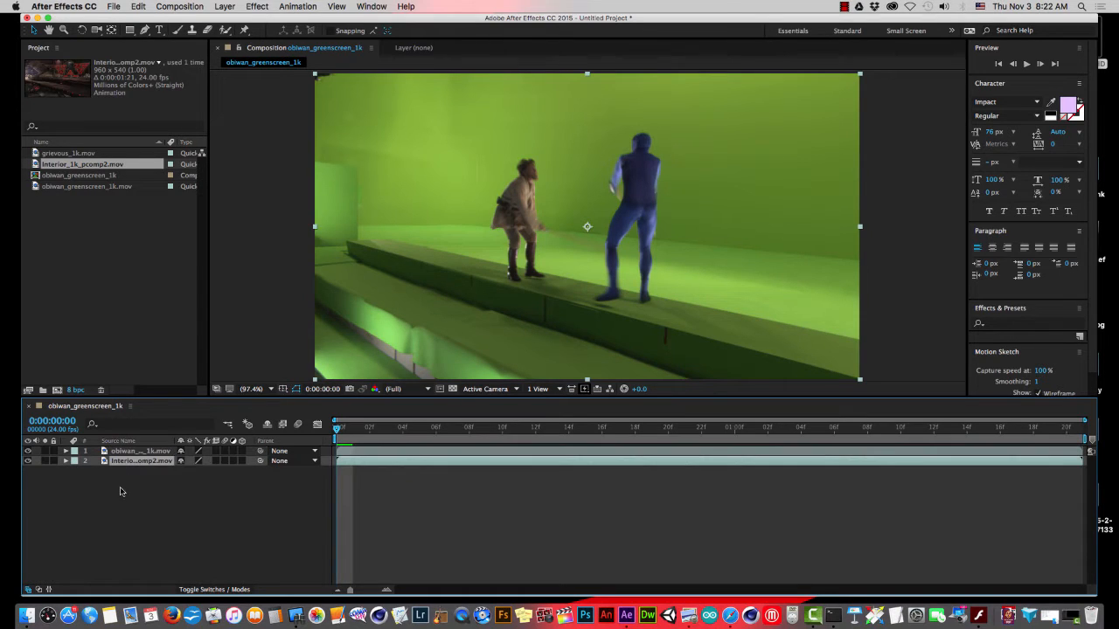
pyautogui.click(124, 451)
pyautogui.keyDown('shift'); pyautogui.click(114, 462); pyautogui.keyUp('shift')
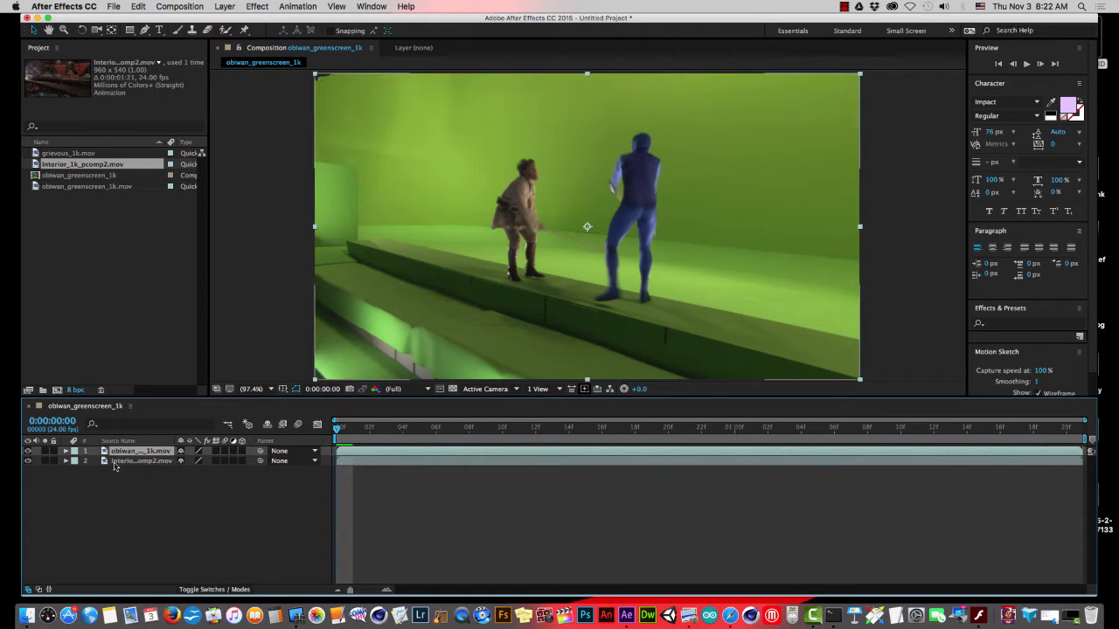
pyautogui.click(113, 462)
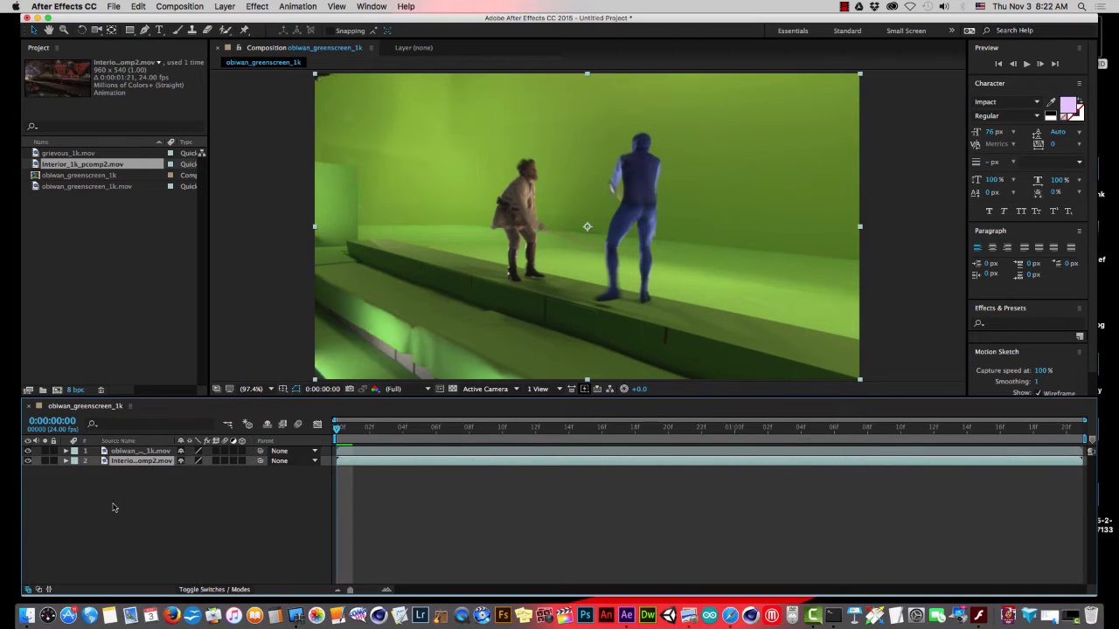
pyautogui.click(118, 452)
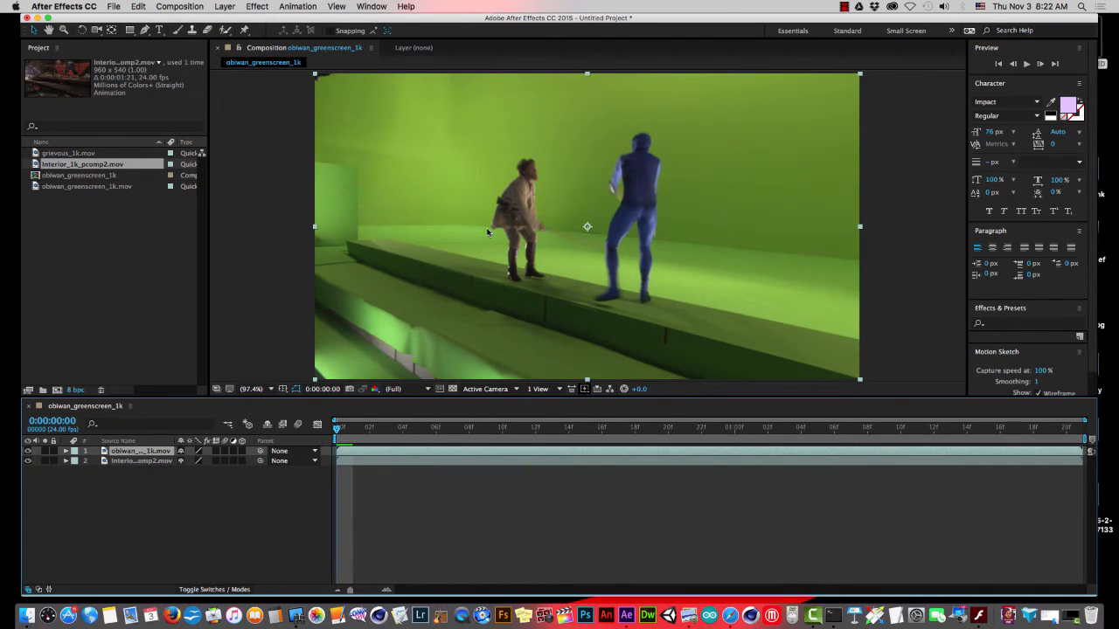
# Step: Draw a five-point Pen mask around the robed actor on the Interior_1k_pcomp2.mov layer and check it with the green-screen layer hidden
pyautogui.click(119, 463)
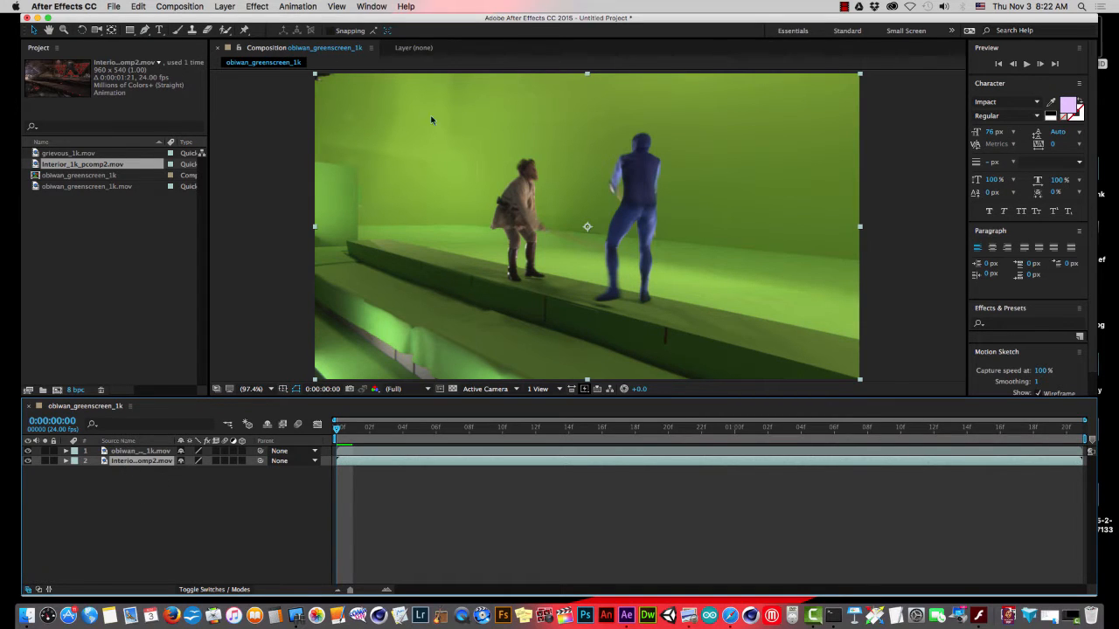
pyautogui.click(145, 31)
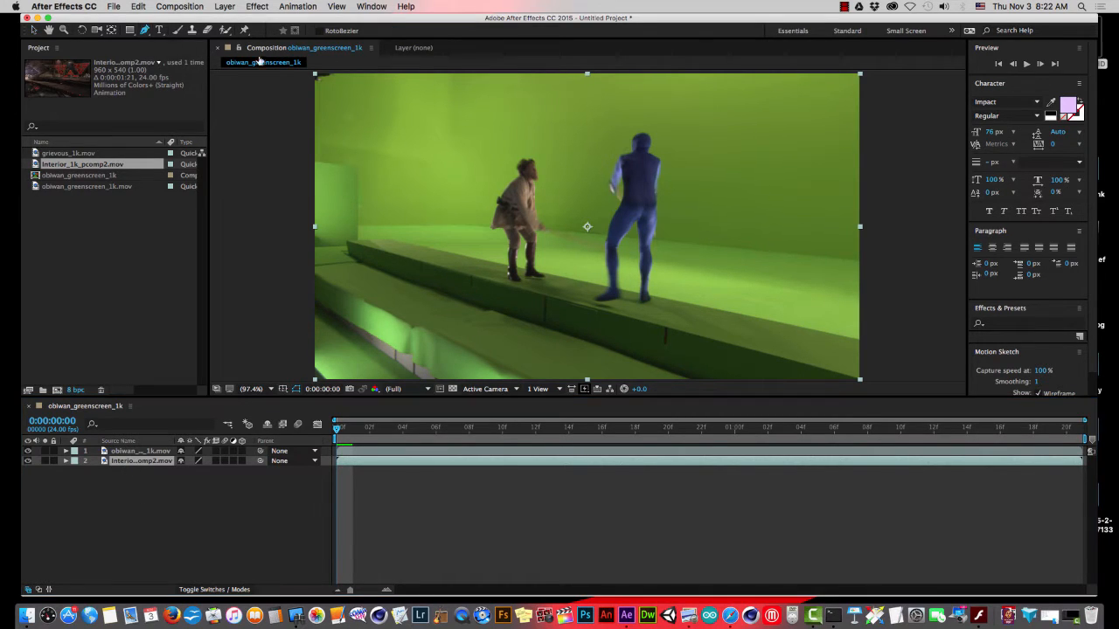
pyautogui.click(558, 107)
pyautogui.click(589, 202)
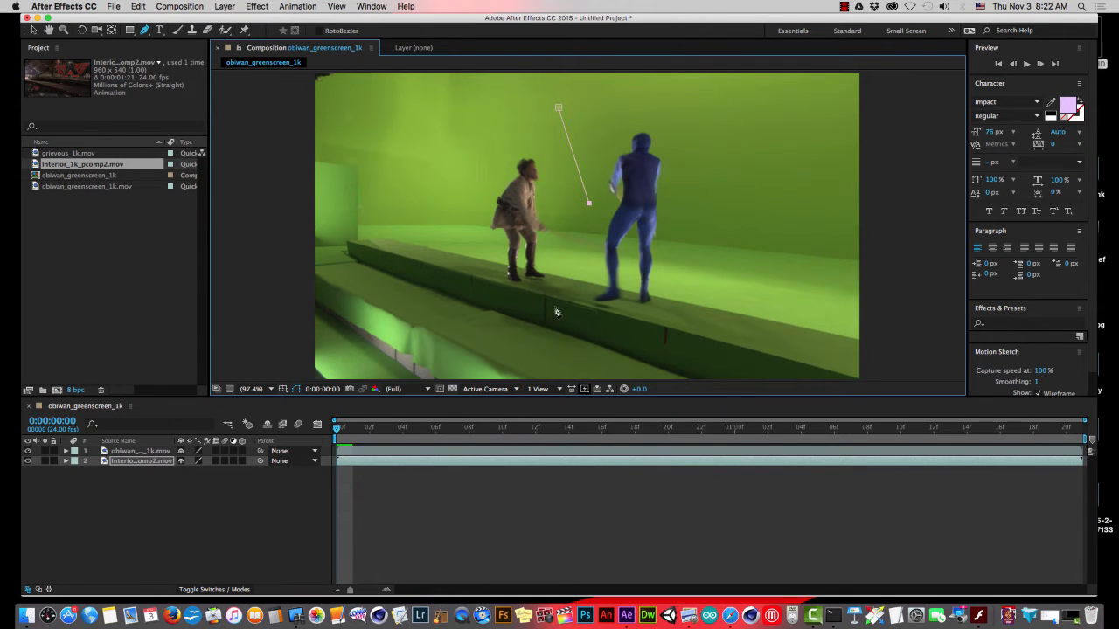
pyautogui.click(564, 302)
pyautogui.click(423, 259)
pyautogui.click(463, 160)
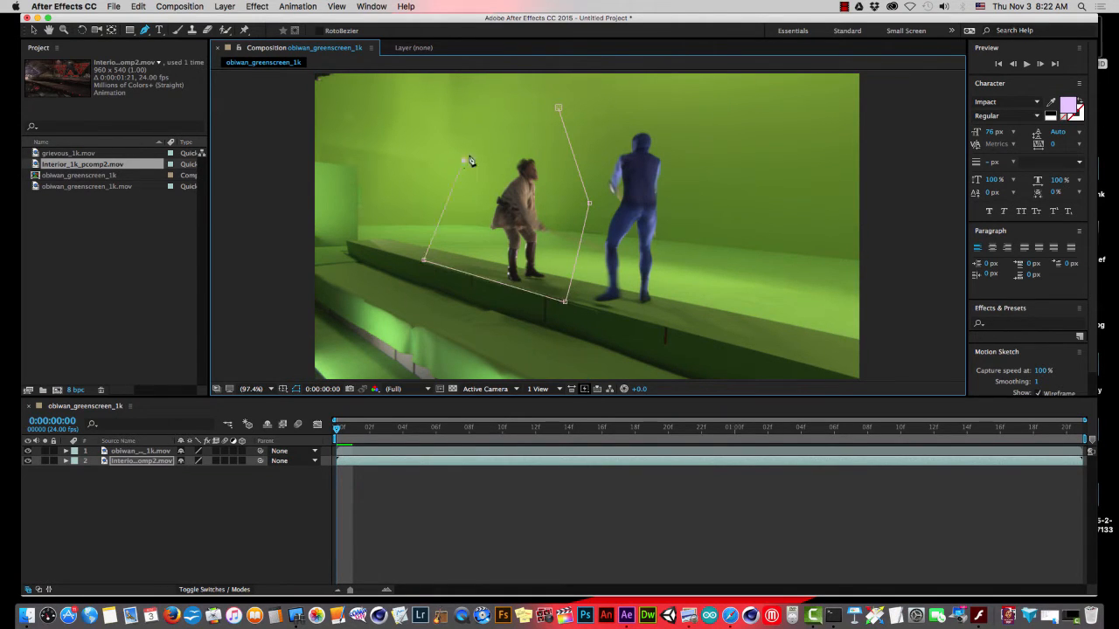
pyautogui.click(558, 108)
pyautogui.click(27, 451)
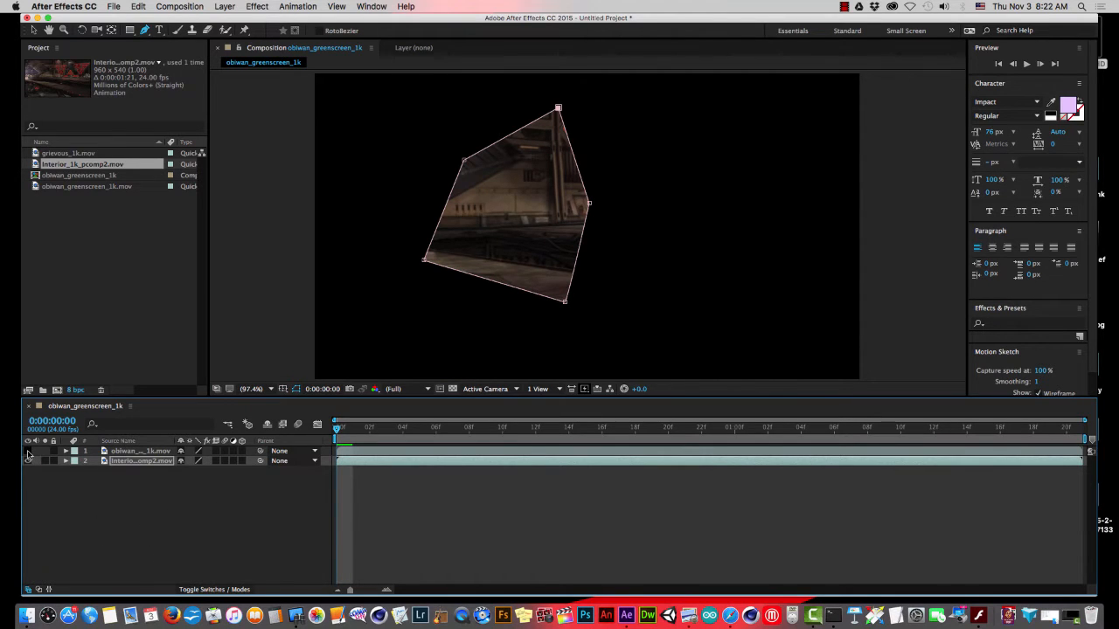
pyautogui.click(27, 451)
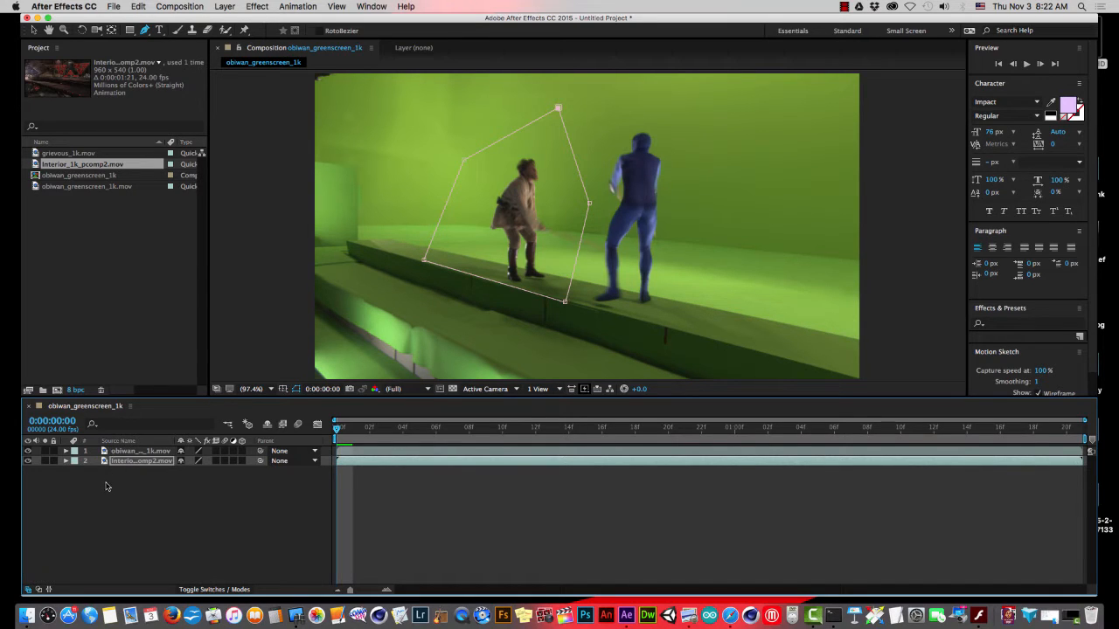
# Step: Delete the mask from the Interior_1k_pcomp2.mov layer and collapse the layer's properties
pyautogui.click(65, 460)
pyautogui.click(76, 471)
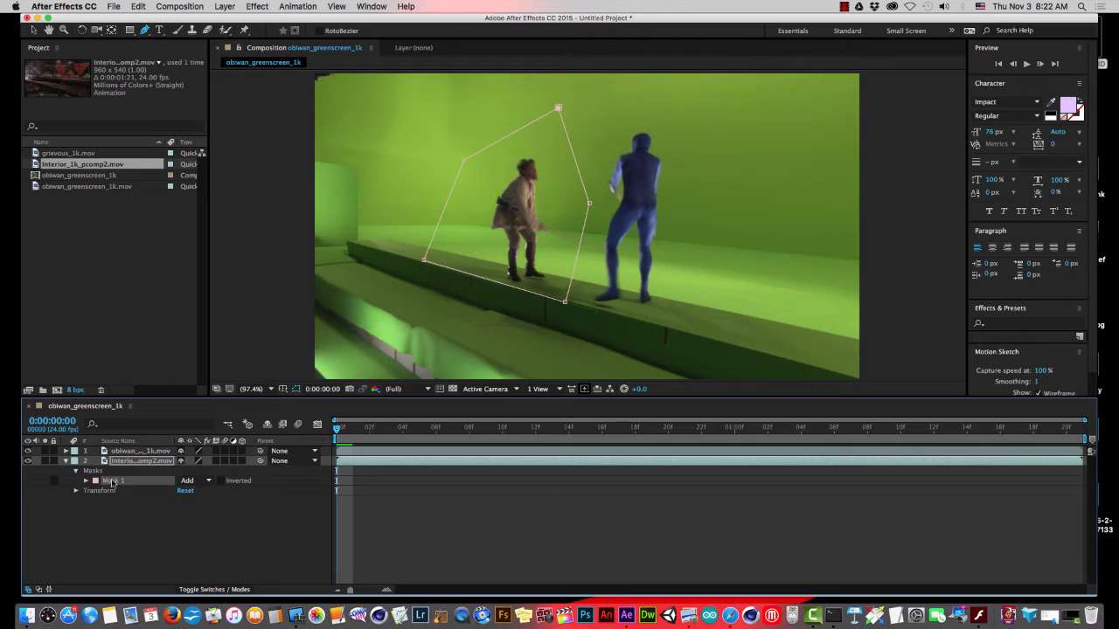
pyautogui.press('Delete')
pyautogui.click(110, 481)
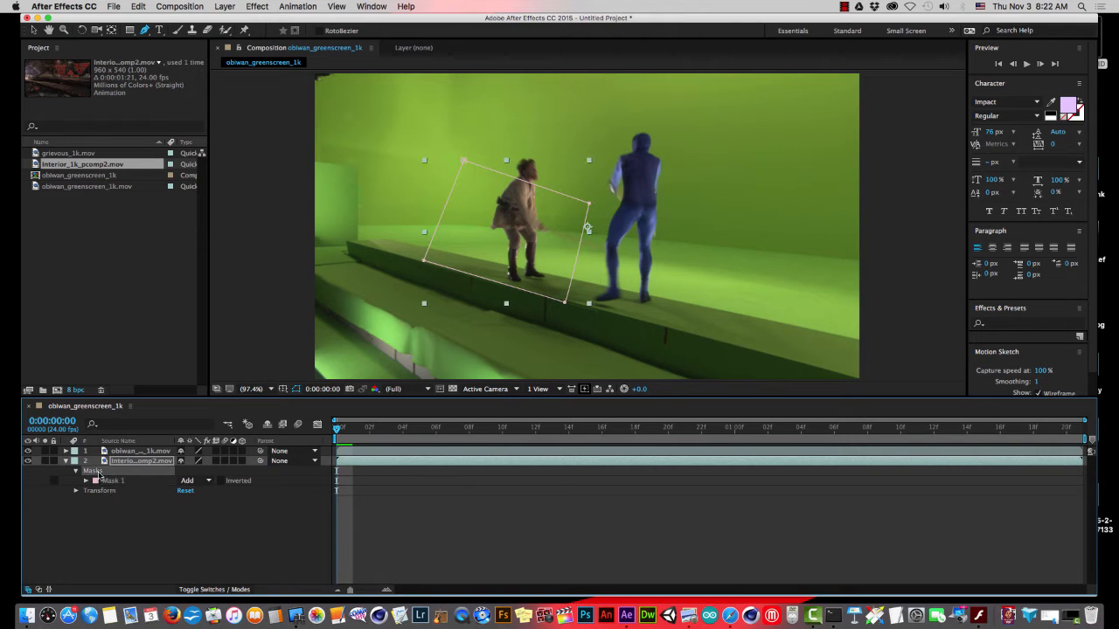
pyautogui.press('Delete')
pyautogui.click(65, 461)
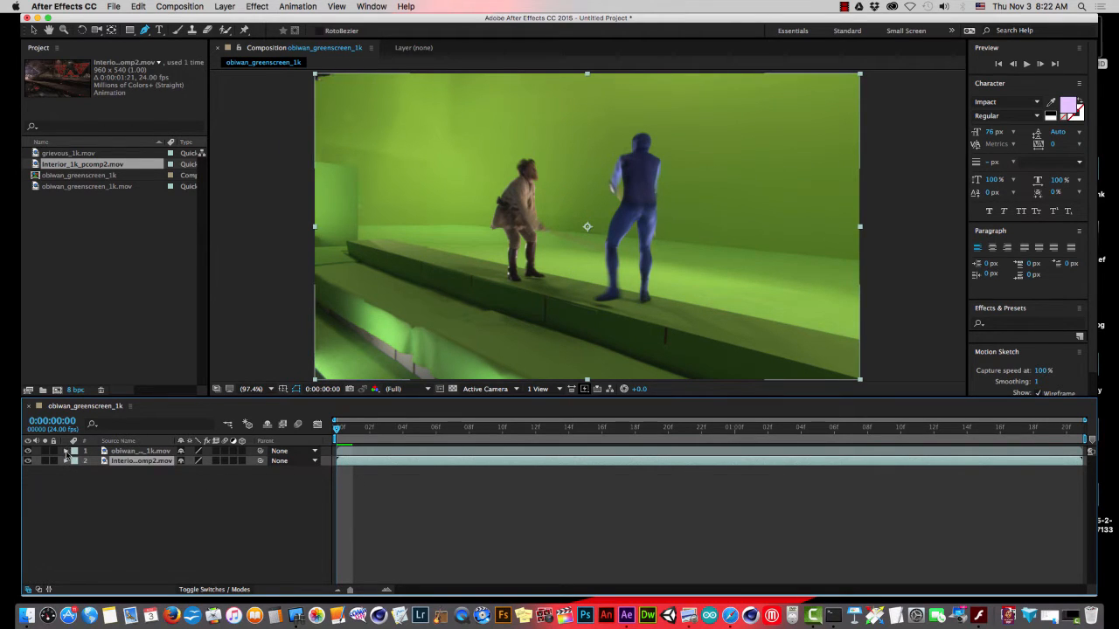
# Step: Open the obiwan_greenscreen_1k.mov layer in its own Layer viewer and close it to return to the composition, twice
pyautogui.click(111, 452)
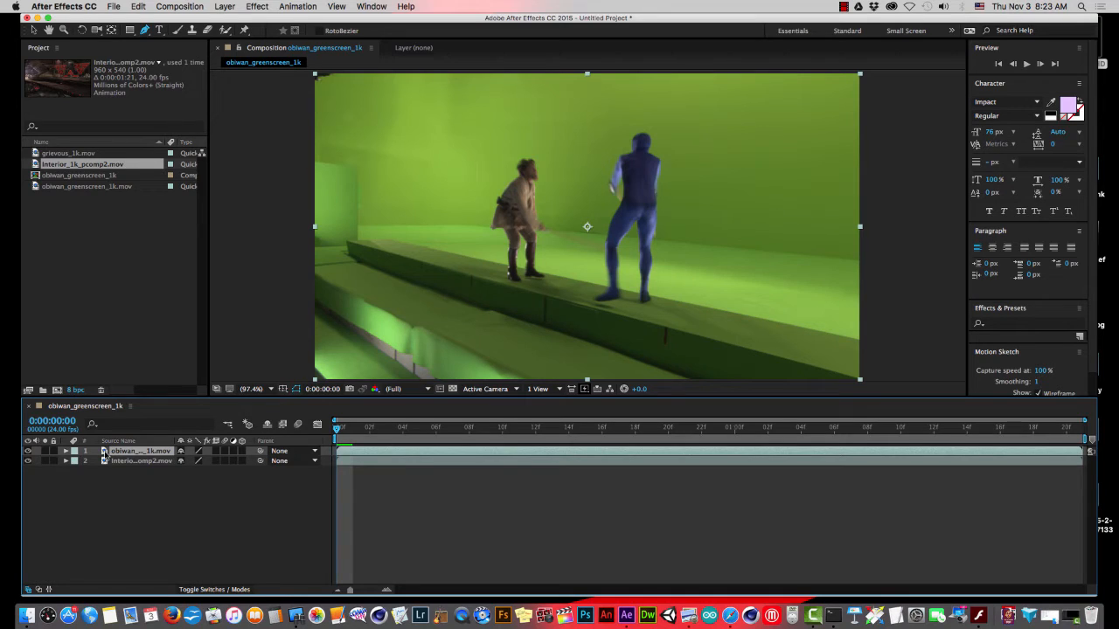
pyautogui.doubleClick(104, 452)
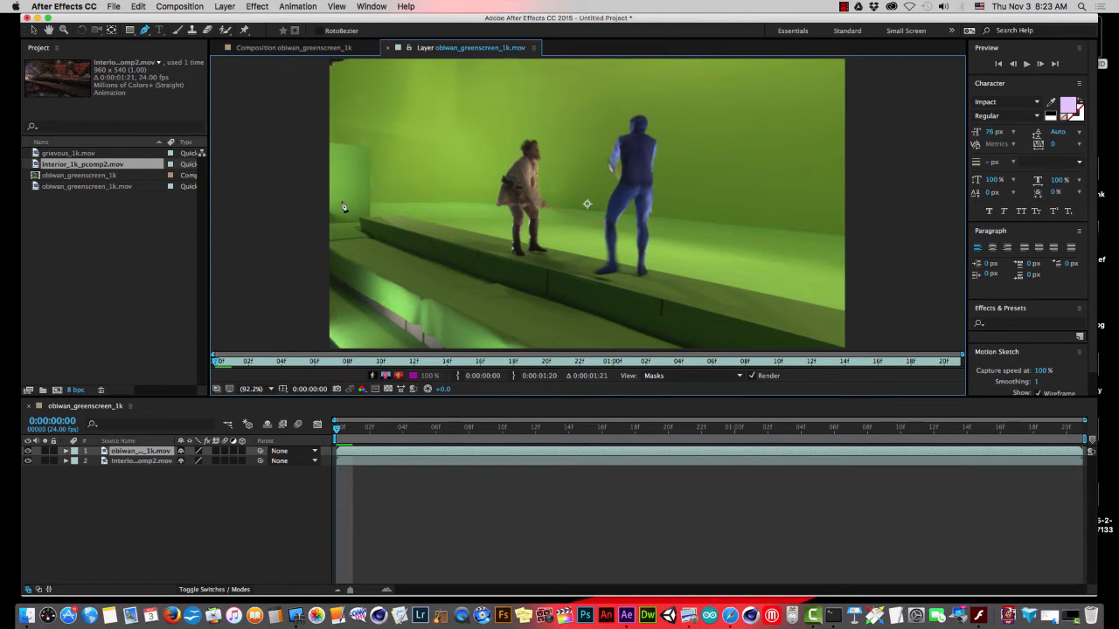
pyautogui.click(389, 49)
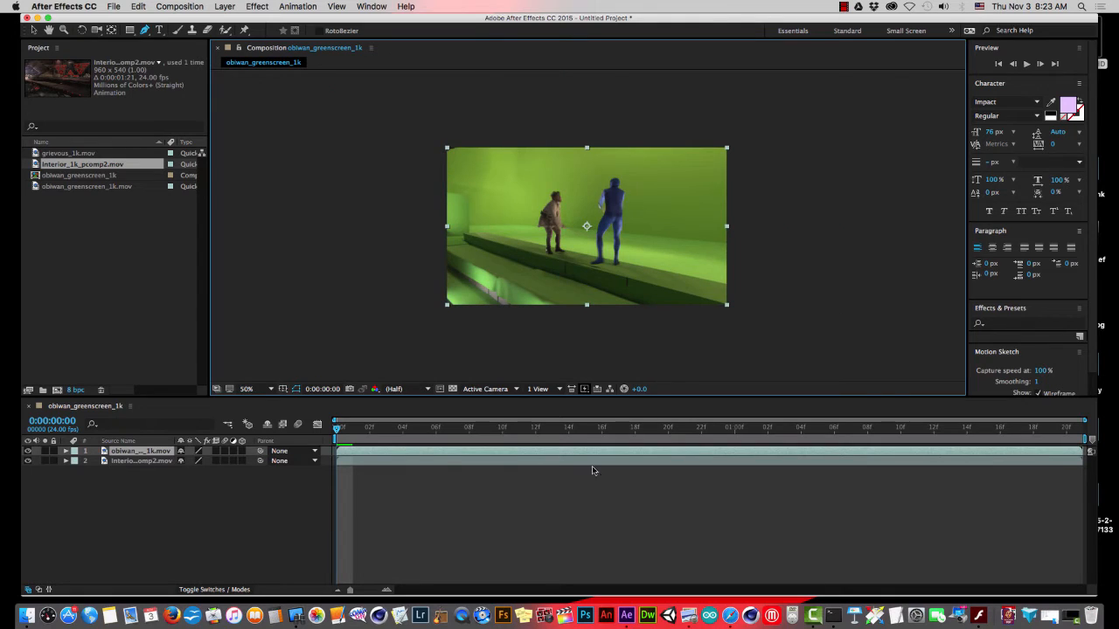
pyautogui.doubleClick(112, 452)
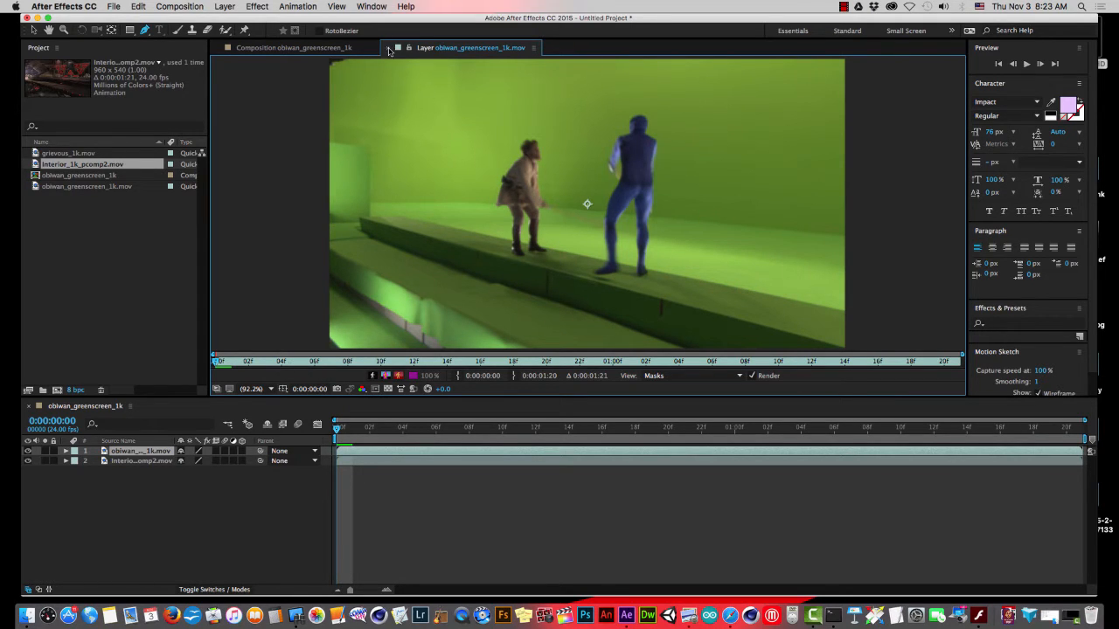
pyautogui.click(388, 48)
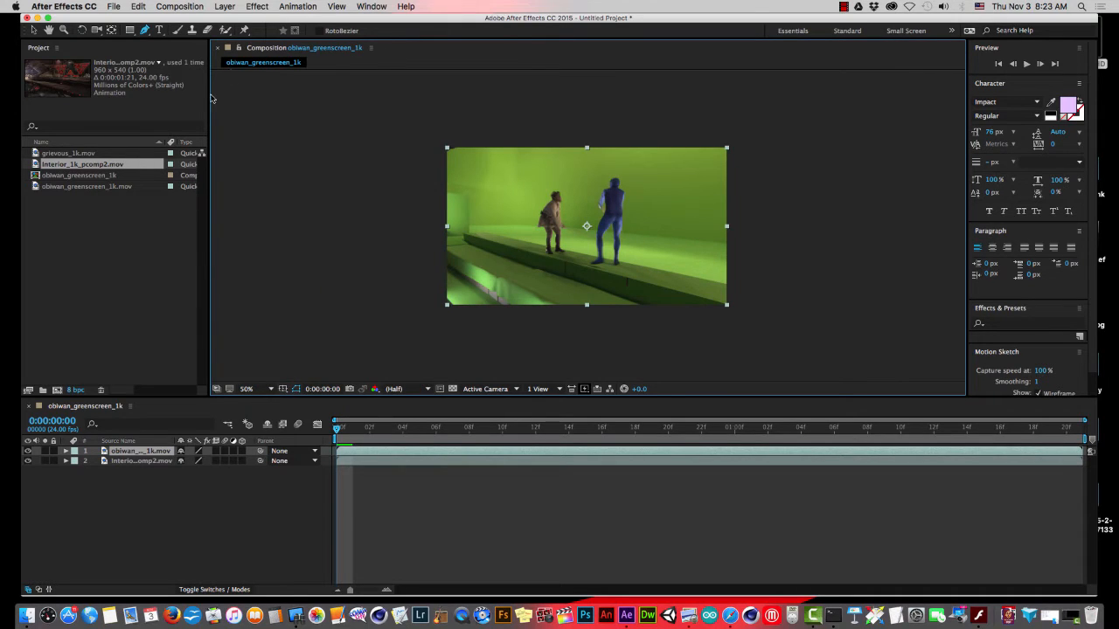
# Step: Set the composition viewer's magnification to Fit
pyautogui.click(272, 389)
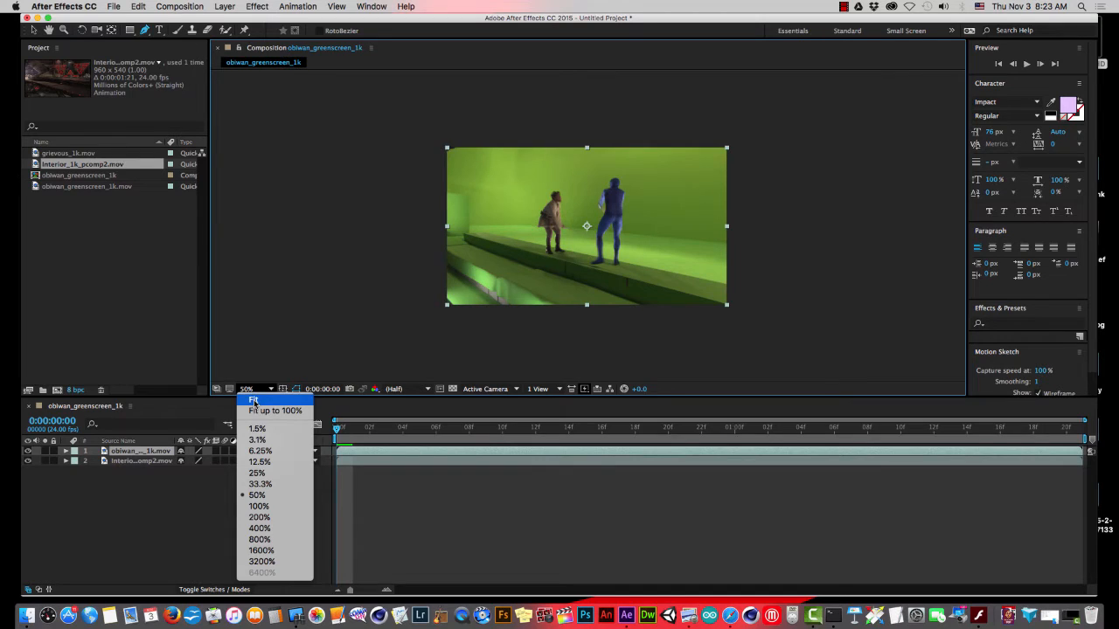
pyautogui.click(253, 400)
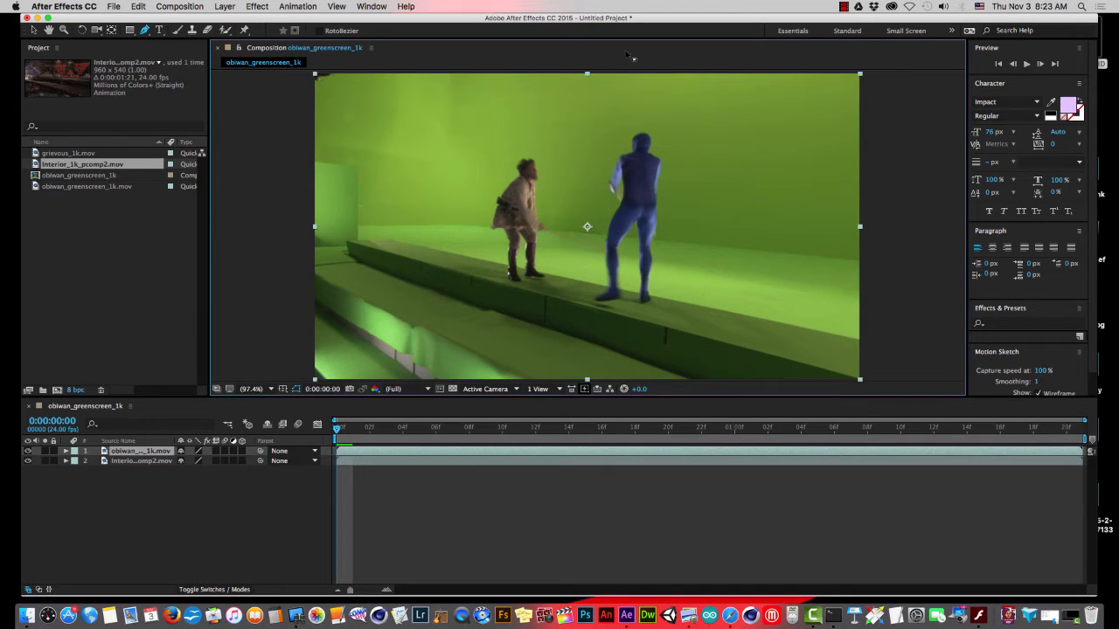
pyautogui.click(268, 391)
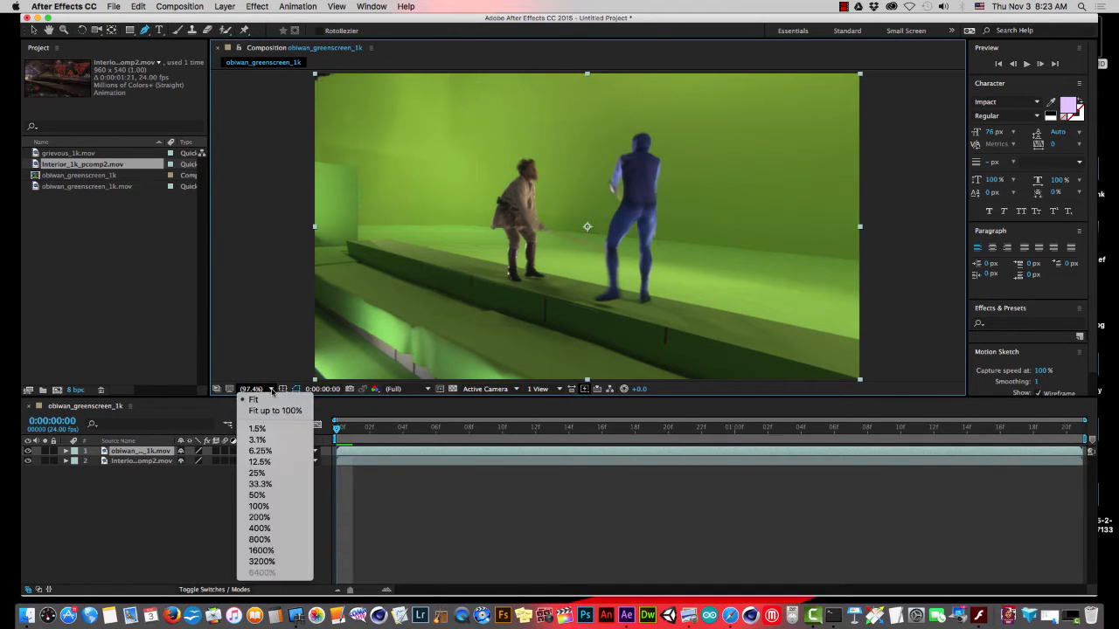
pyautogui.click(255, 401)
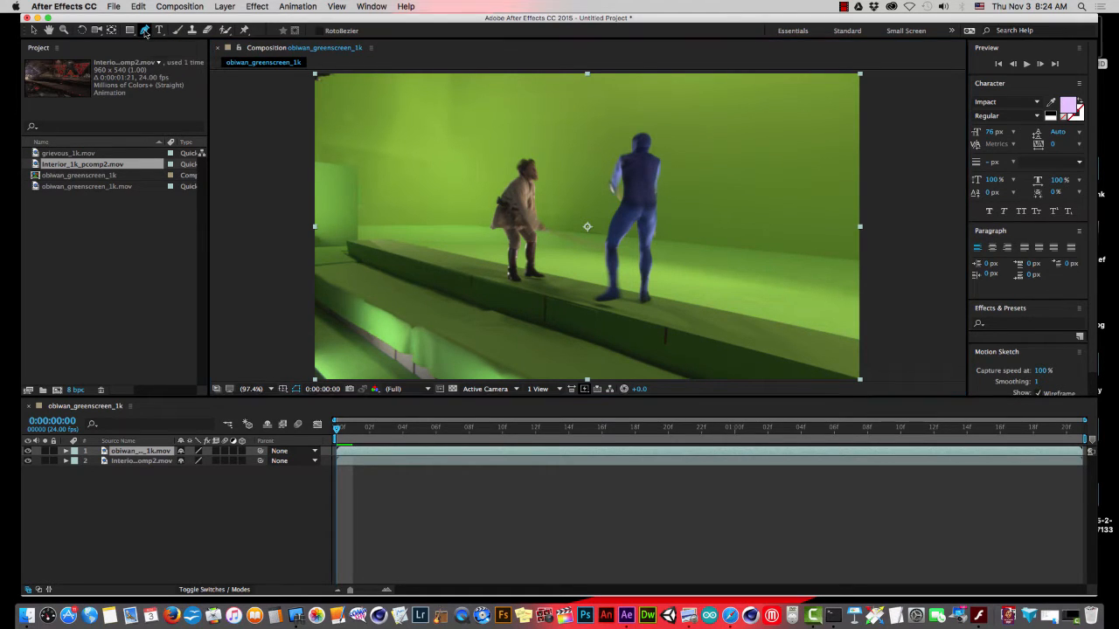
# Step: Draw a closed five-point Pen mask around the robed actor on the obiwan_greenscreen_1k.mov layer, excluding the blue-suited actor
pyautogui.click(543, 106)
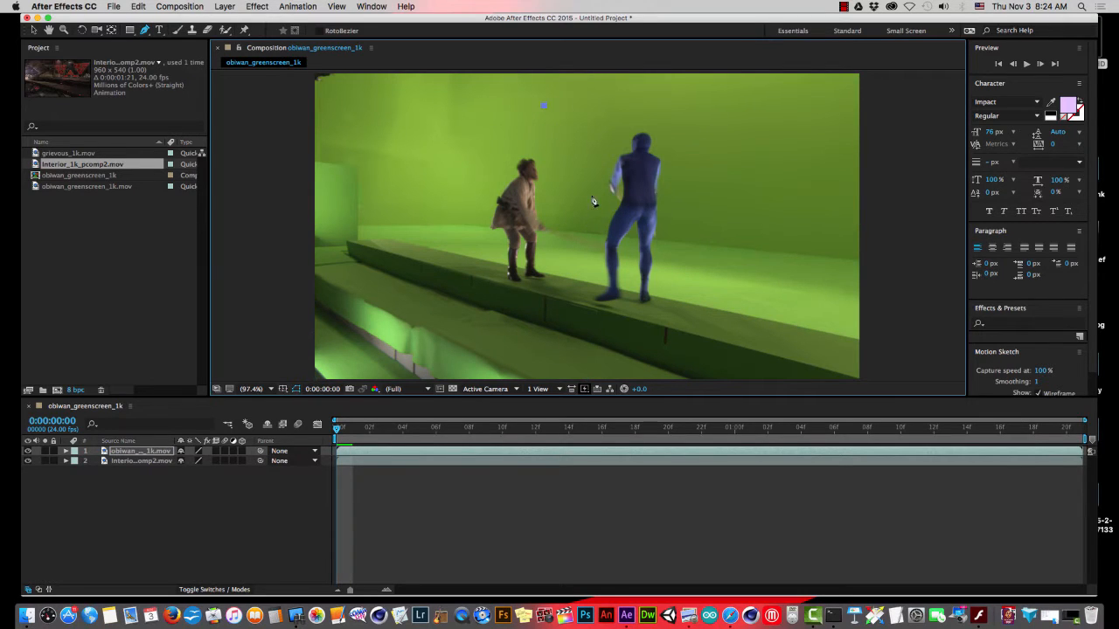
pyautogui.click(567, 301)
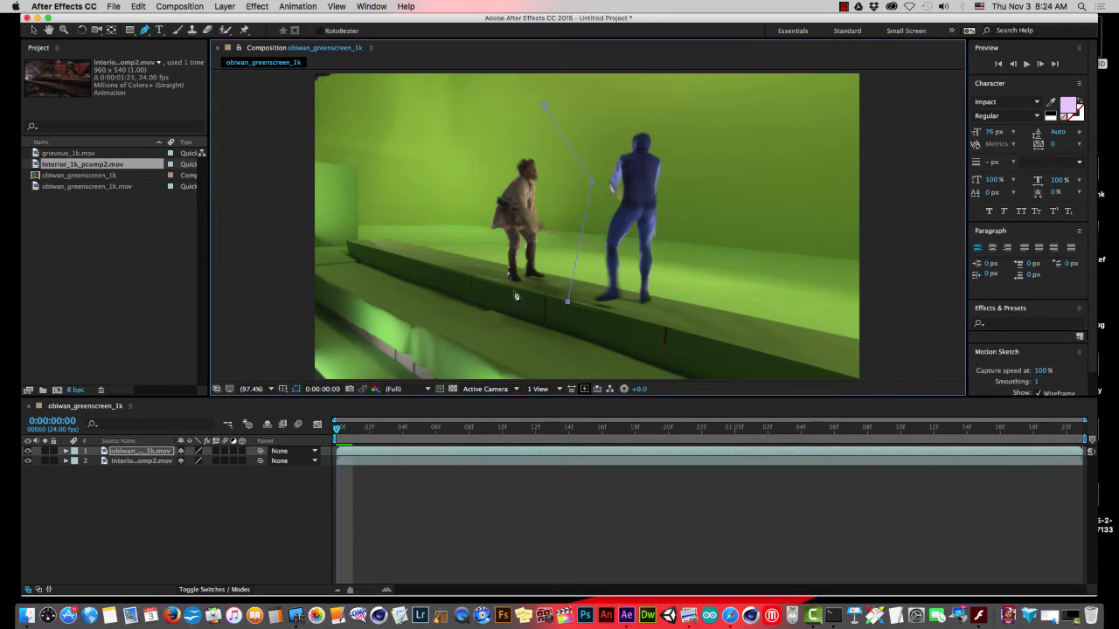
pyautogui.click(441, 266)
pyautogui.click(463, 159)
pyautogui.click(543, 106)
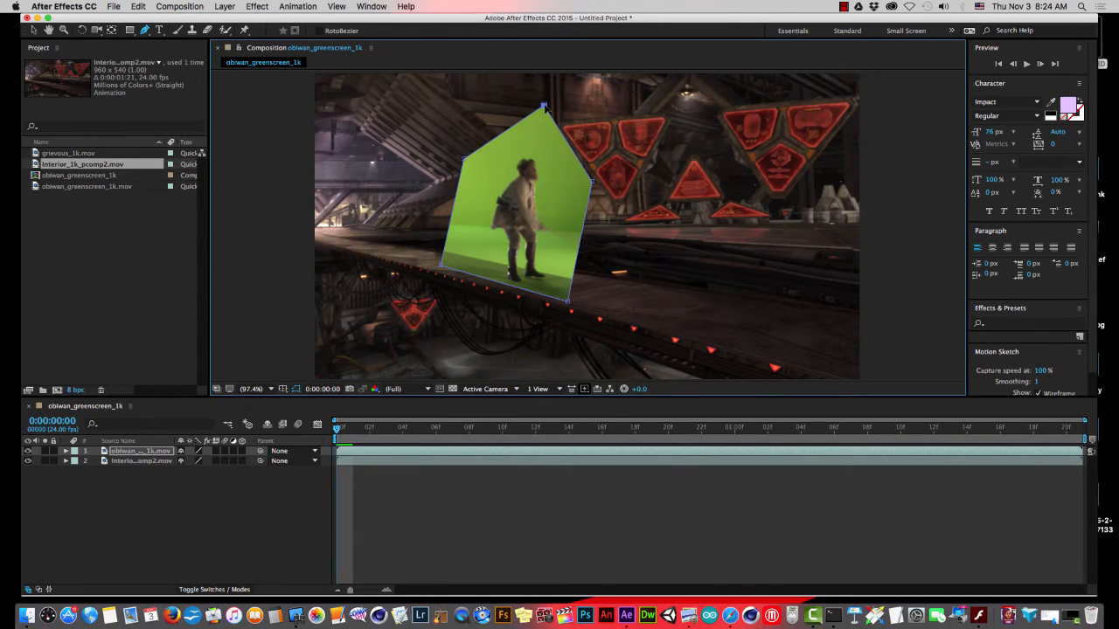
# Step: Reveal the green-screen layer's mask and switch its Inverted option on and off to compare both results
pyautogui.click(65, 451)
pyautogui.click(76, 460)
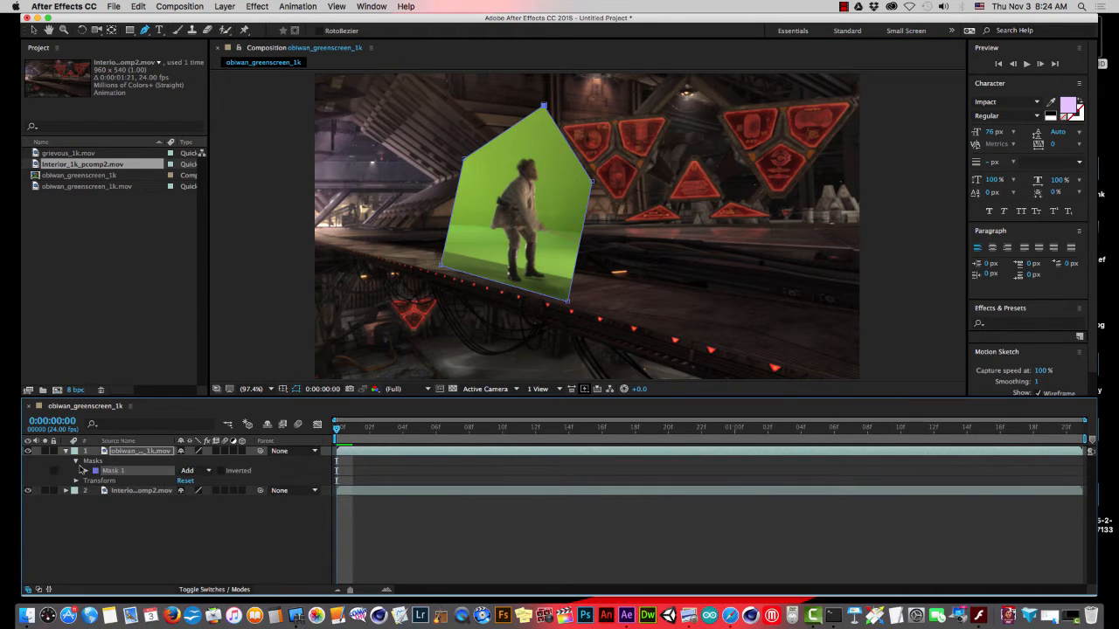
pyautogui.click(221, 471)
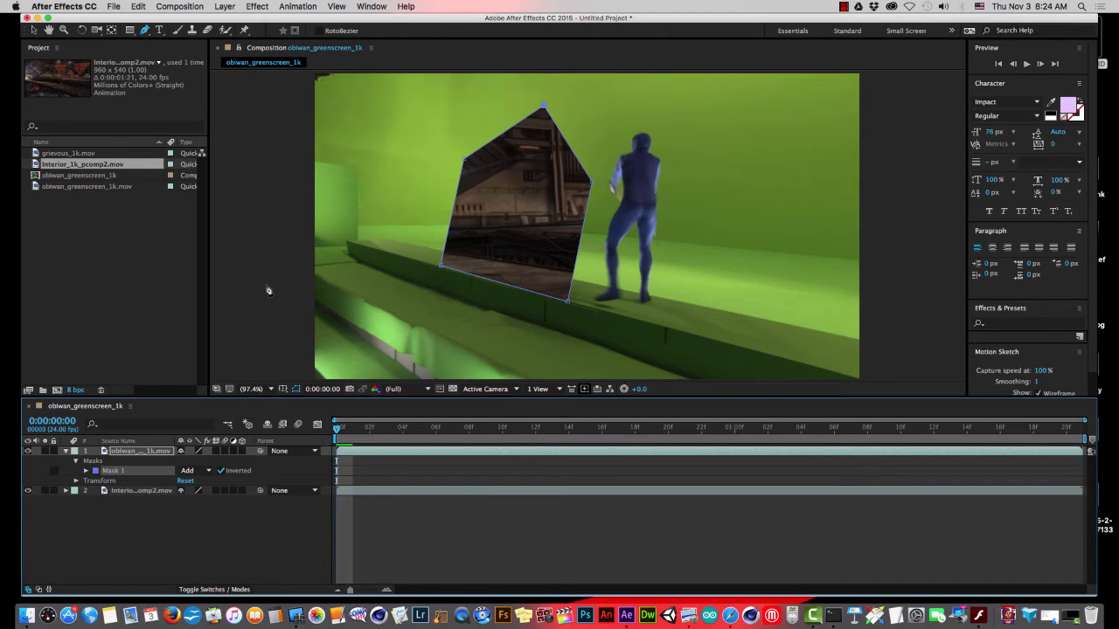
pyautogui.click(221, 471)
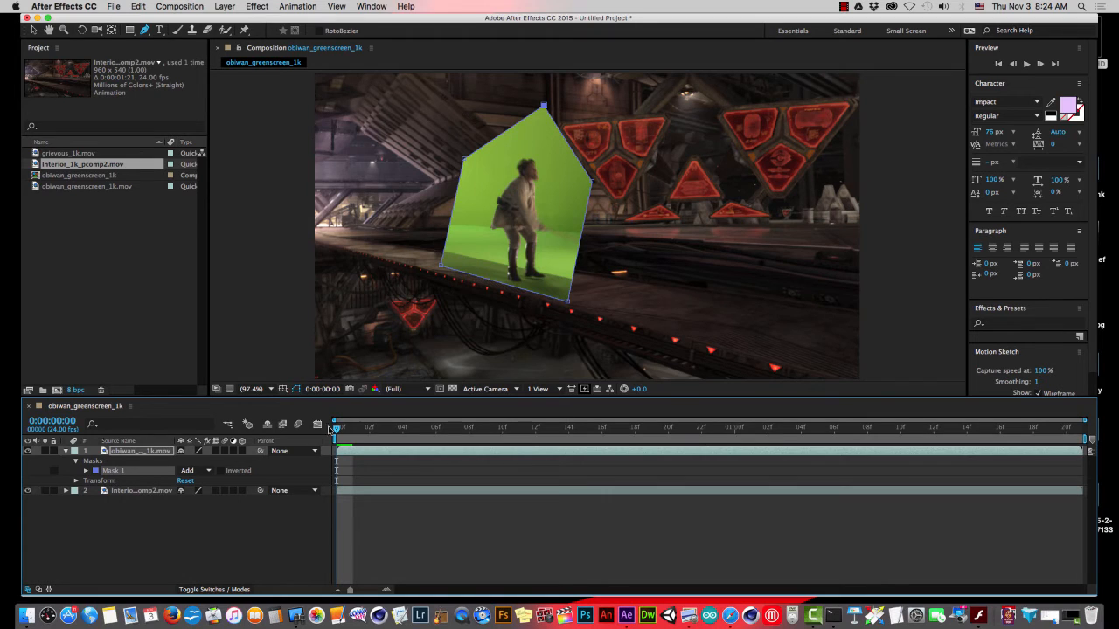
# Step: Play the composition from the first frame to preview the masked actor over the interior background
pyautogui.moveTo(336, 431)
pyautogui.mouseDown()
pyautogui.moveTo(651, 456)
pyautogui.moveTo(841, 455)
pyautogui.moveTo(677, 448)
pyautogui.moveTo(435, 412)
pyautogui.moveTo(328, 413)
pyautogui.mouseUp()
pyautogui.press('space')
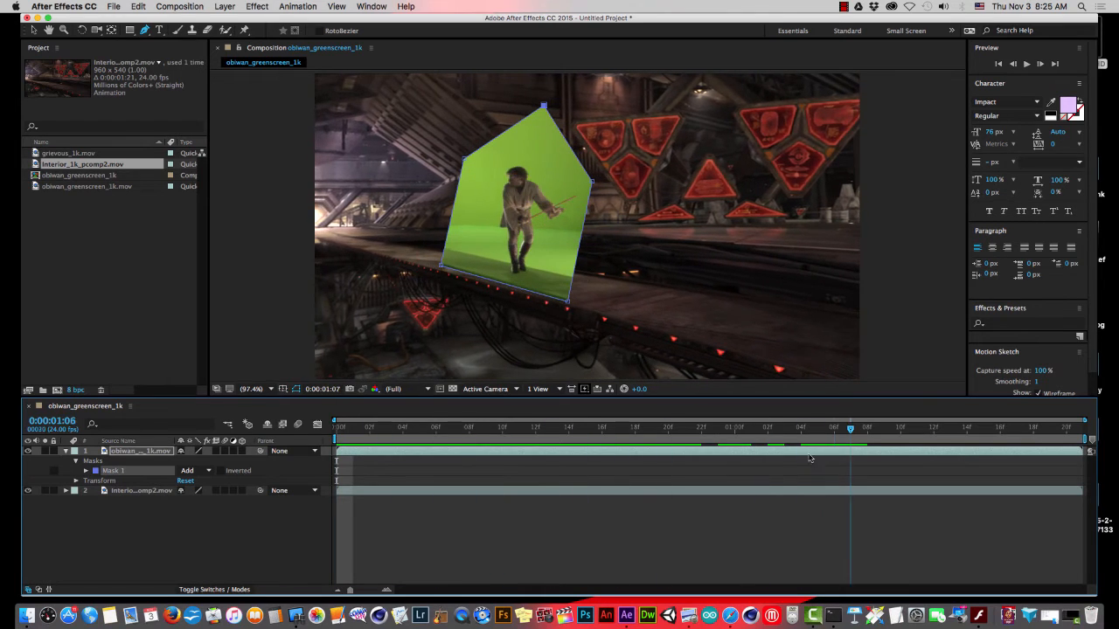
pyautogui.press('space')
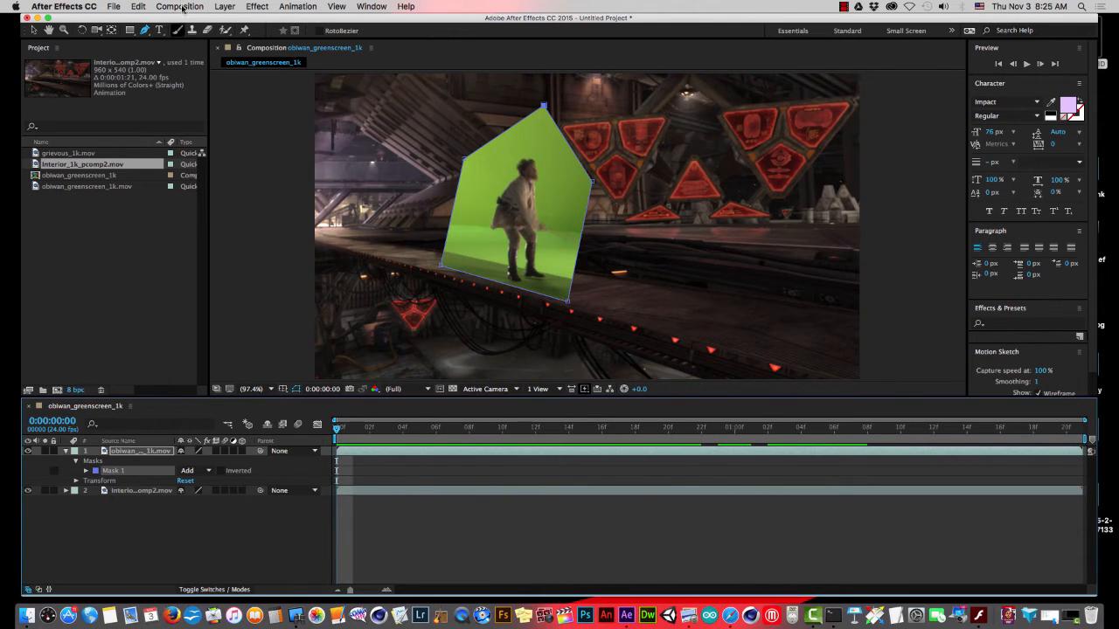
# Step: Add the composition to the render queue and set its QuickTime output module's video codec to H.264
pyautogui.click(174, 6)
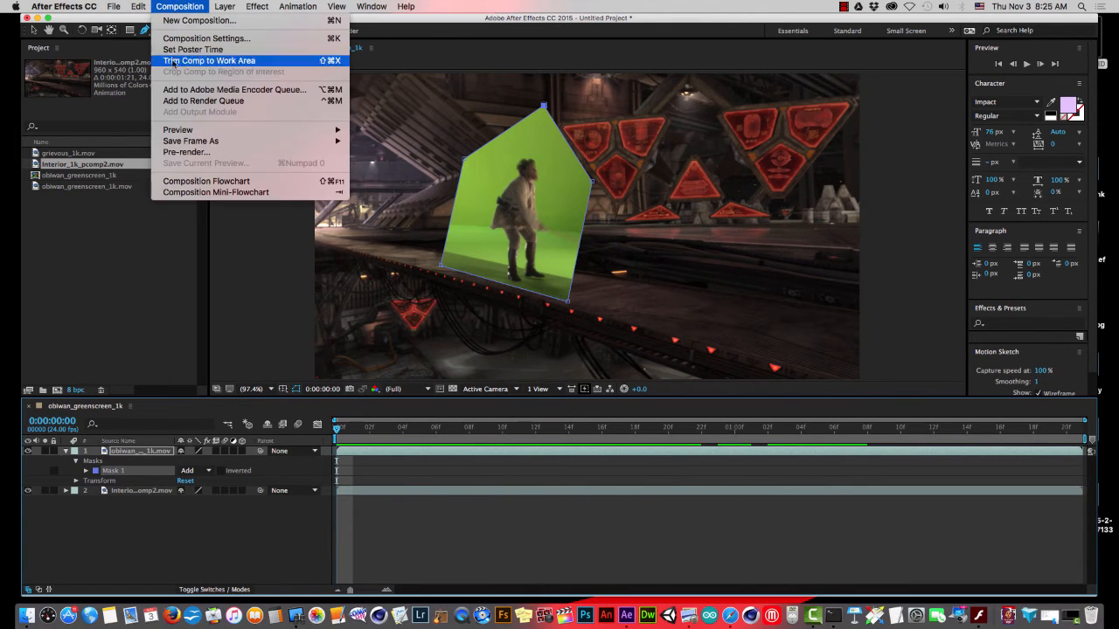
pyautogui.click(170, 102)
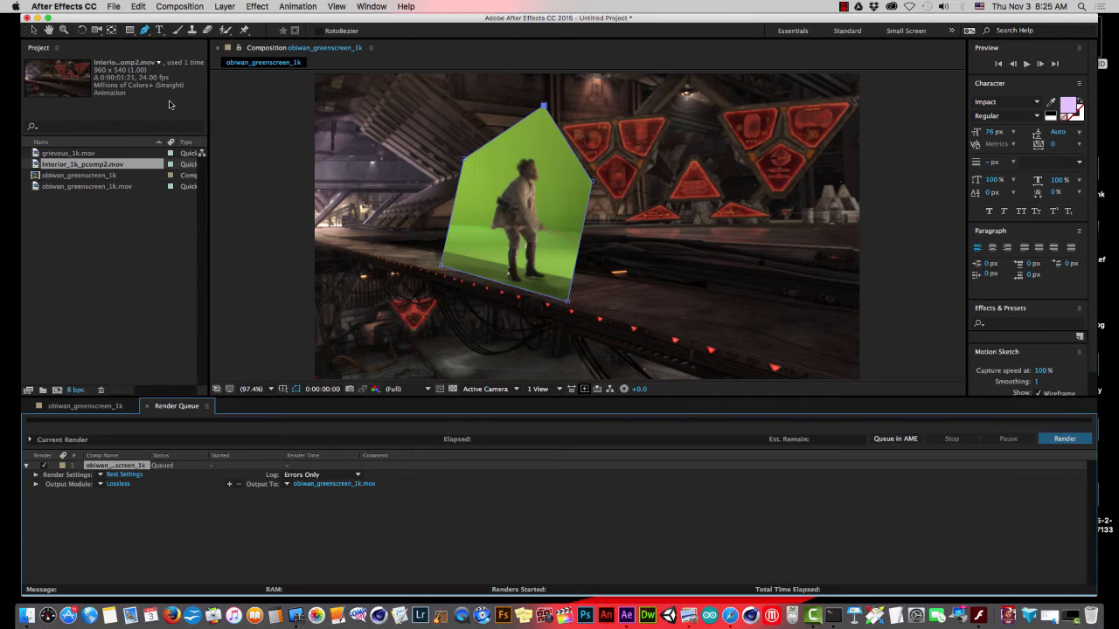
pyautogui.click(118, 486)
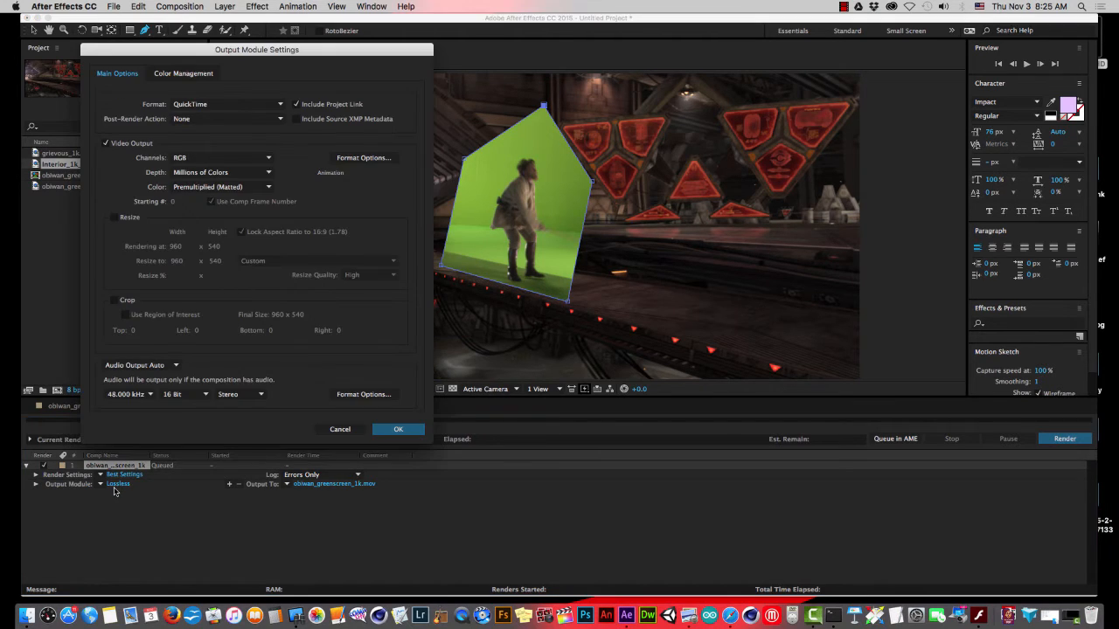
pyautogui.click(378, 158)
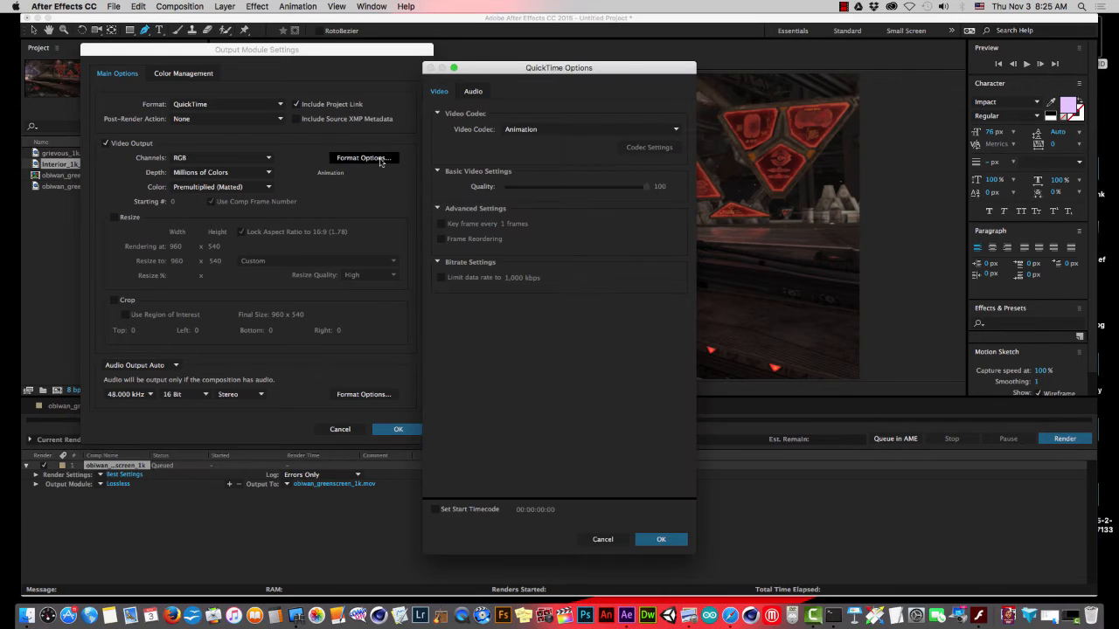
pyautogui.click(532, 131)
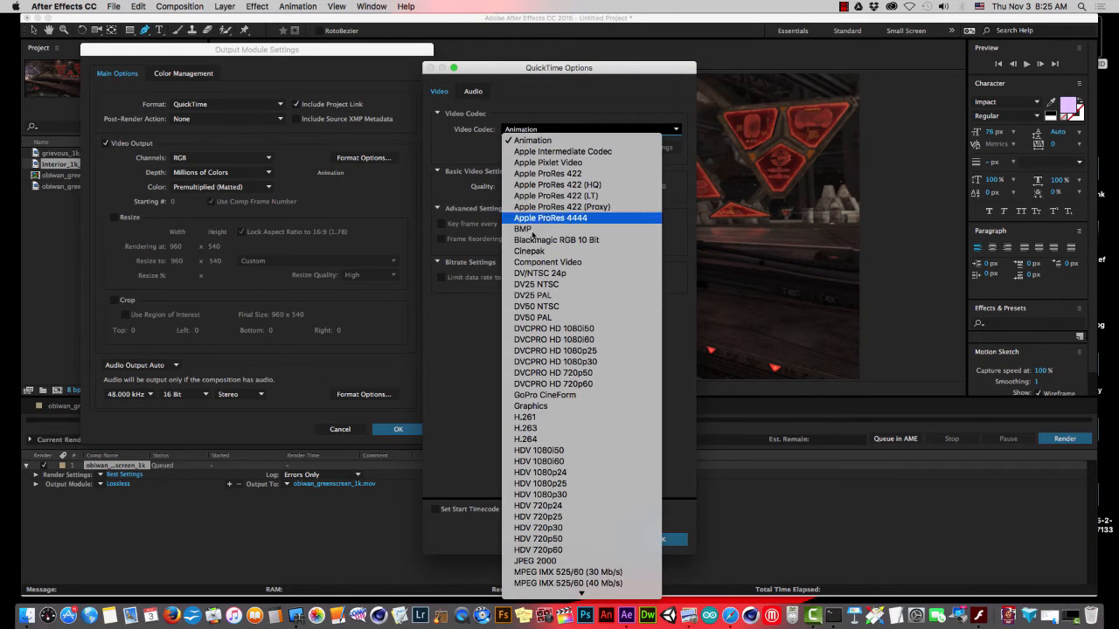
pyautogui.click(542, 439)
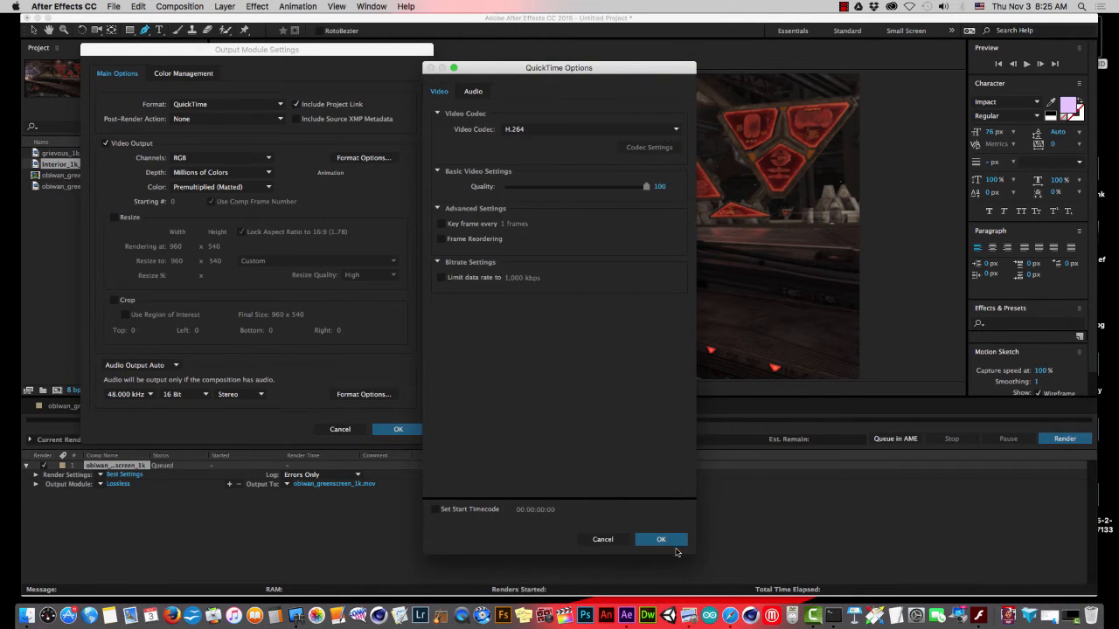
pyautogui.click(670, 539)
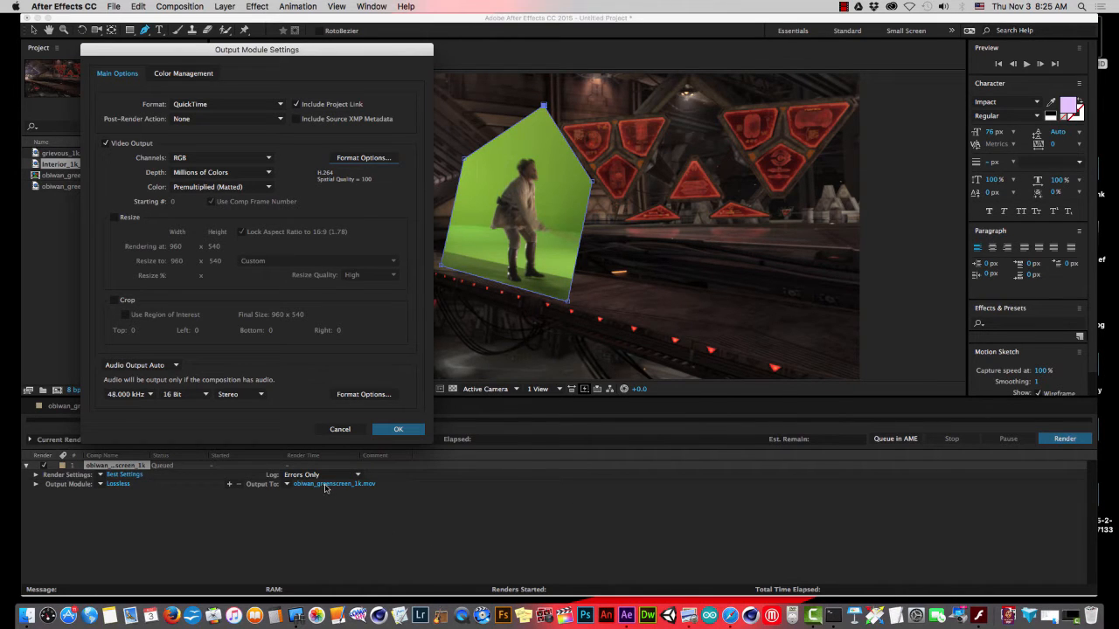
pyautogui.click(398, 429)
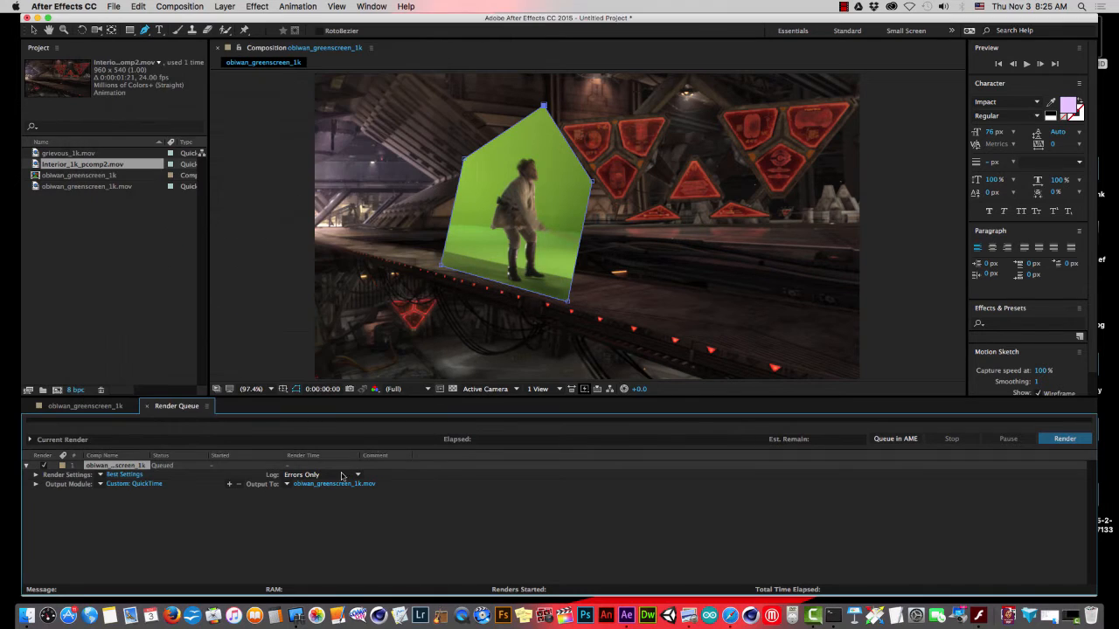
# Step: Set the render output to farleyt83_obiwan_001.mov in the Obiwan folder and render the composition
pyautogui.click(328, 486)
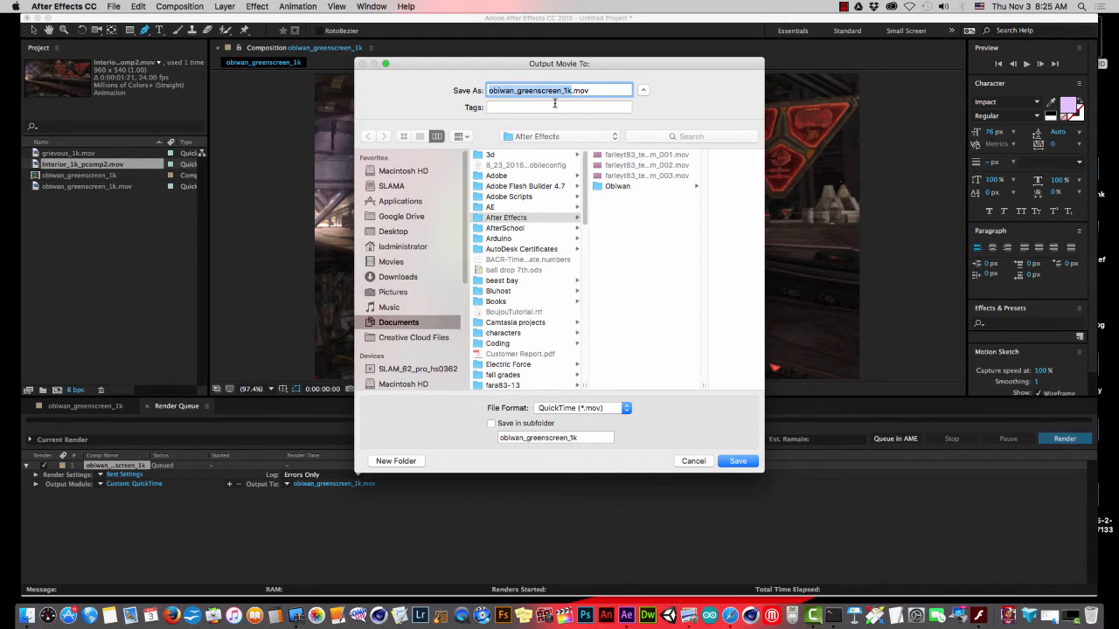
pyautogui.click(622, 187)
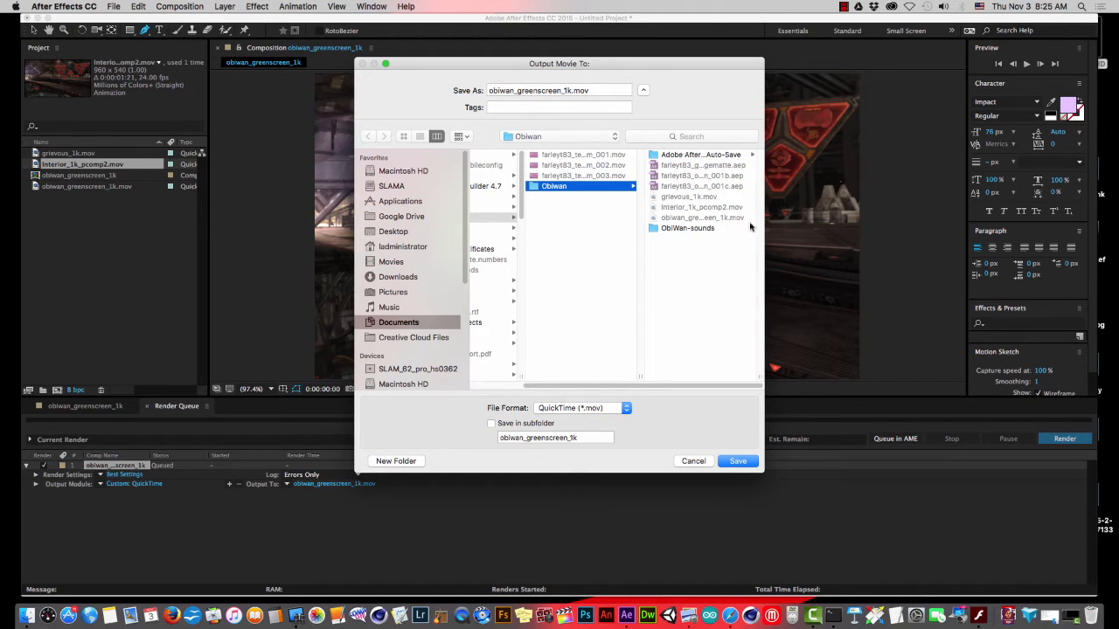
pyautogui.doubleClick(571, 90)
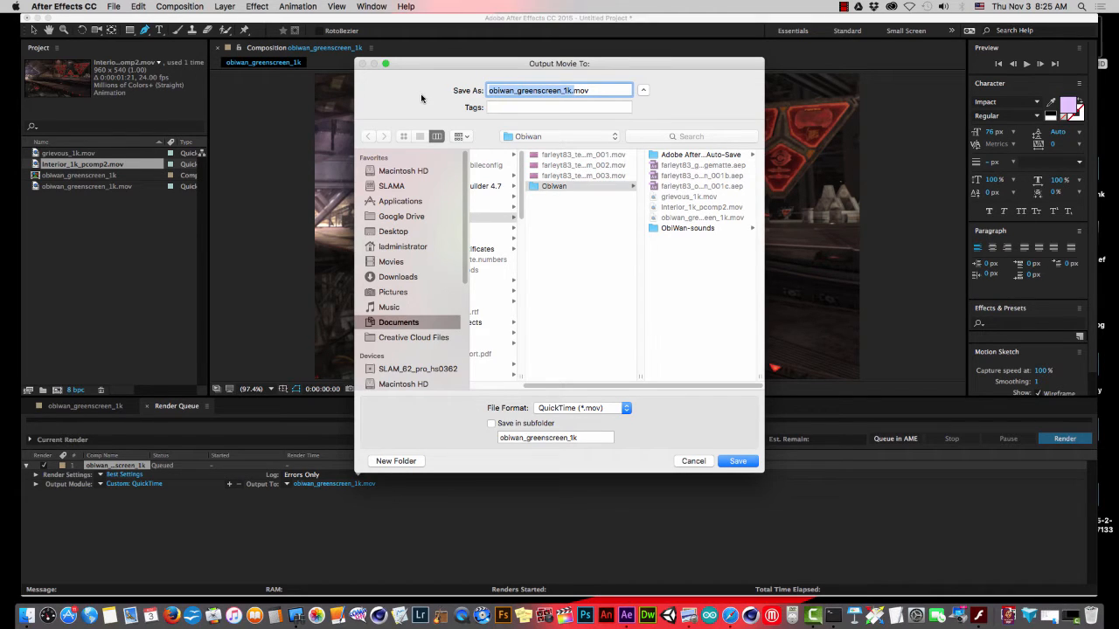
pyautogui.press('BackSpace')
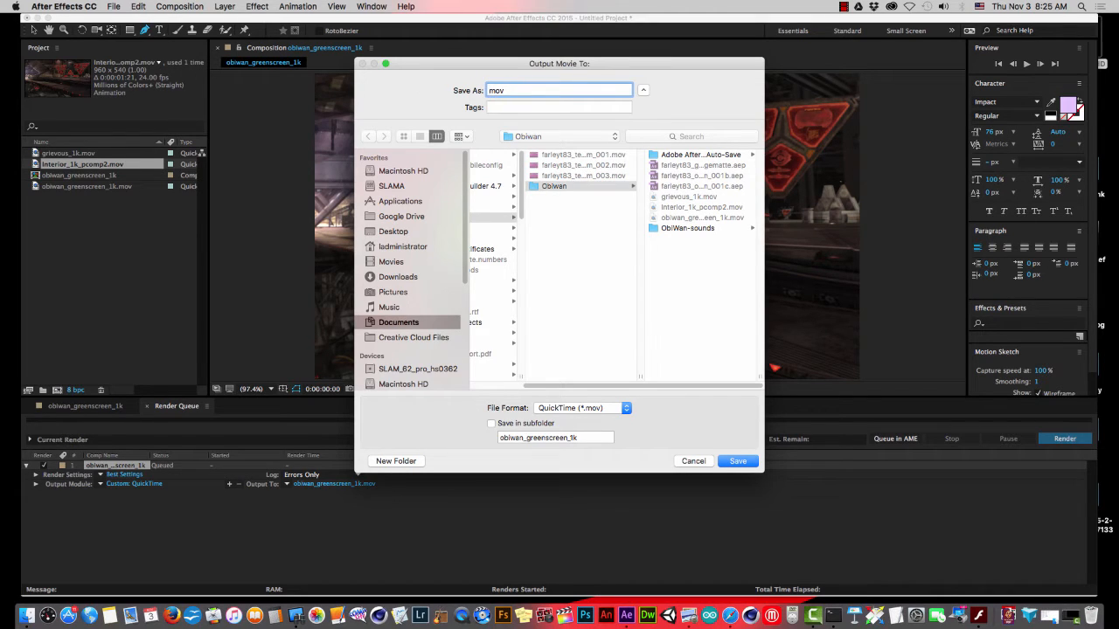
pyautogui.write('farleyt83_obiwan_001.')
pyautogui.click(738, 462)
pyautogui.click(1063, 440)
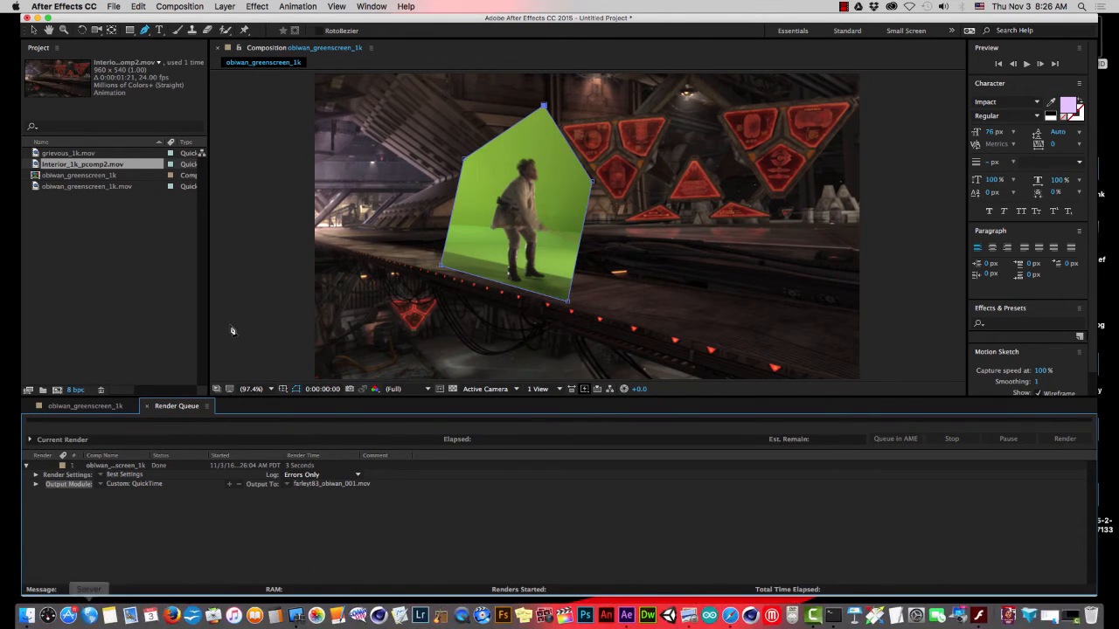
# Step: Close the render queue and play the masked composition from the first frame
pyautogui.moveTo(935, 22); pyautogui.dragTo(977, 29)
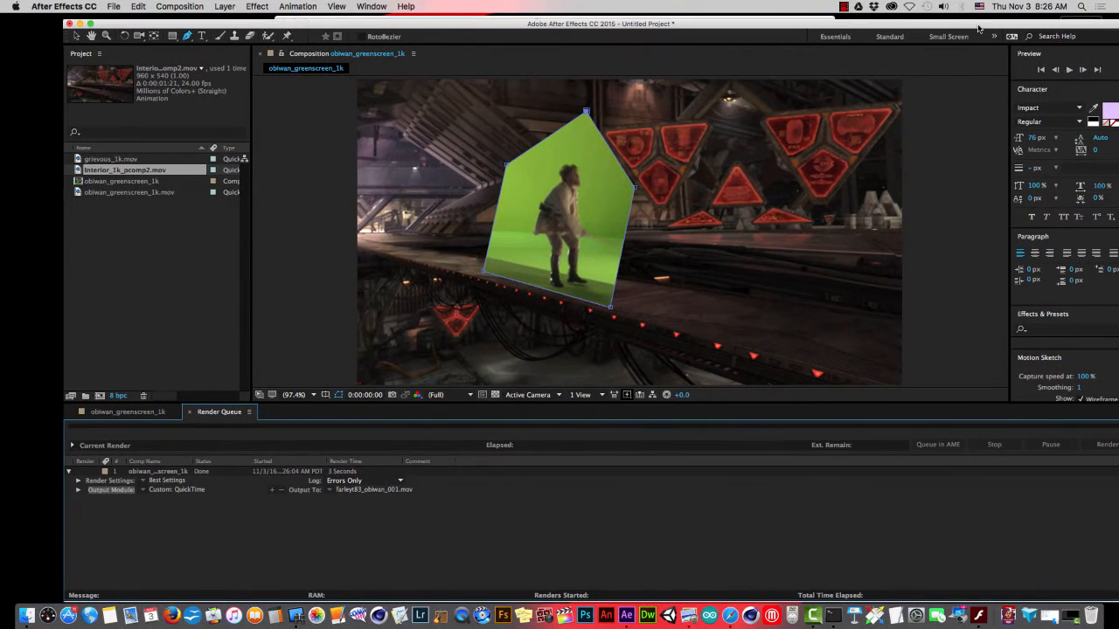
pyautogui.click(190, 412)
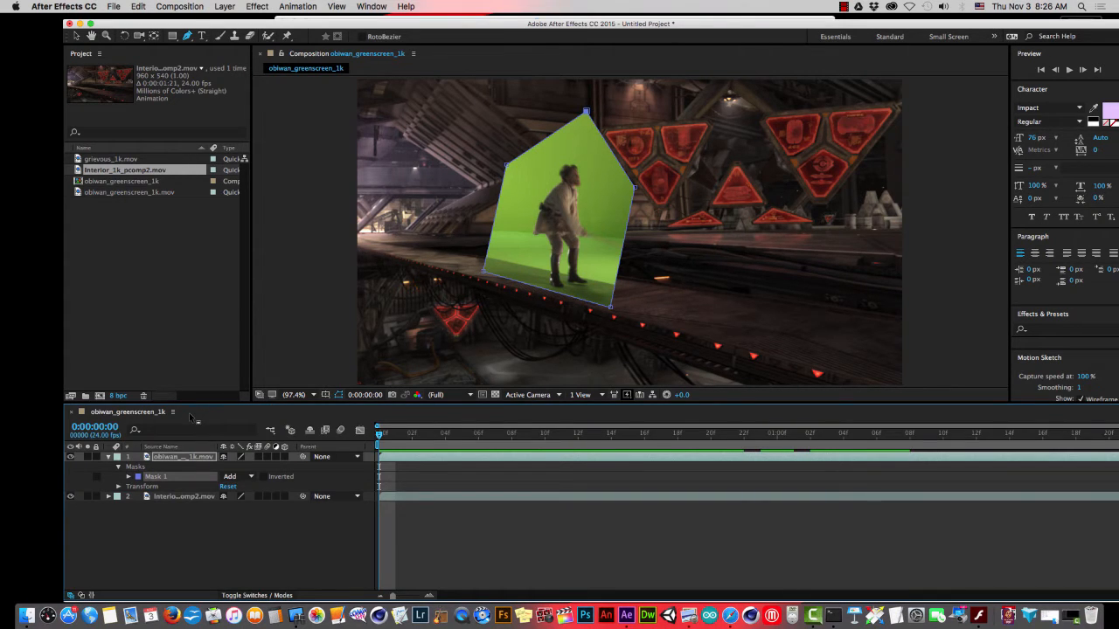
pyautogui.press('space')
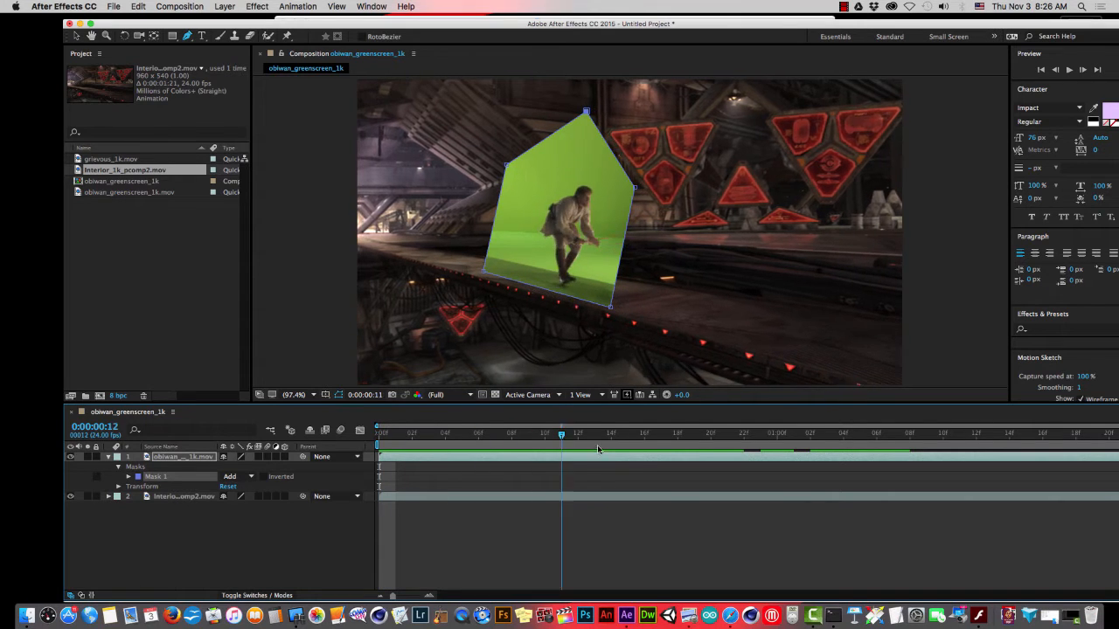
pyautogui.press('space')
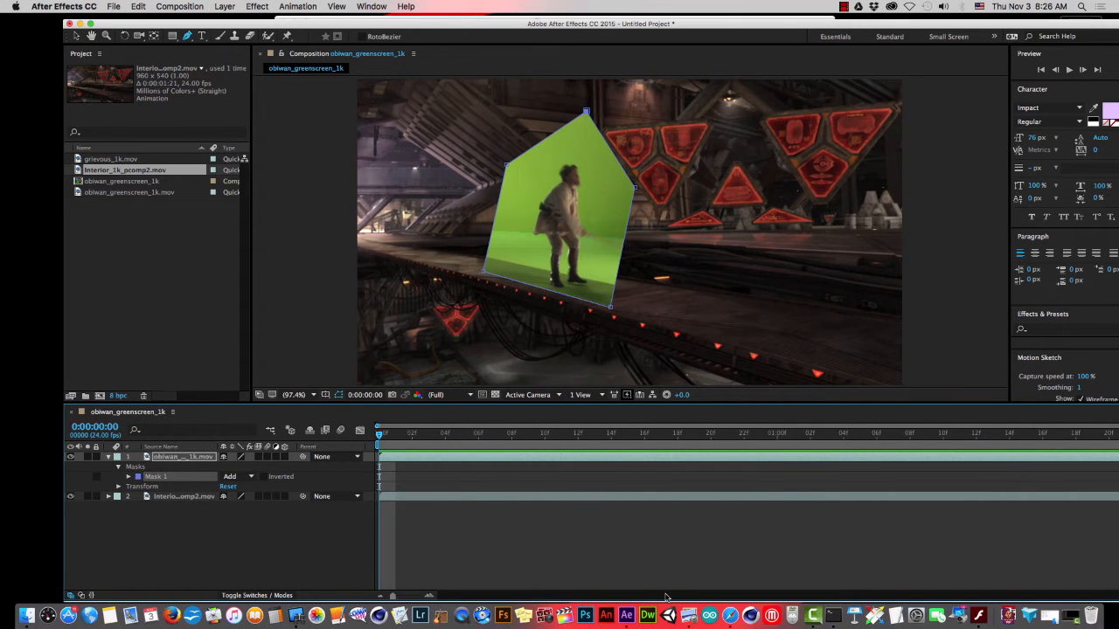
# Step: Switch to Safari and open the Obiwan lesson from the teacher's Multimedia 1 Assignments page
pyautogui.click(726, 598)
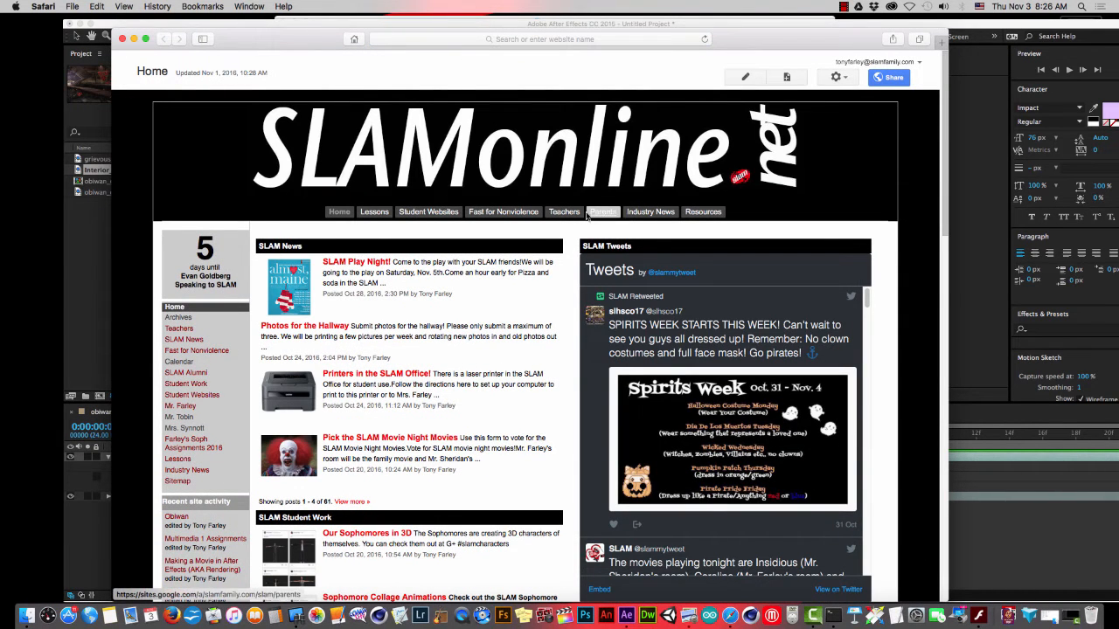
pyautogui.click(562, 231)
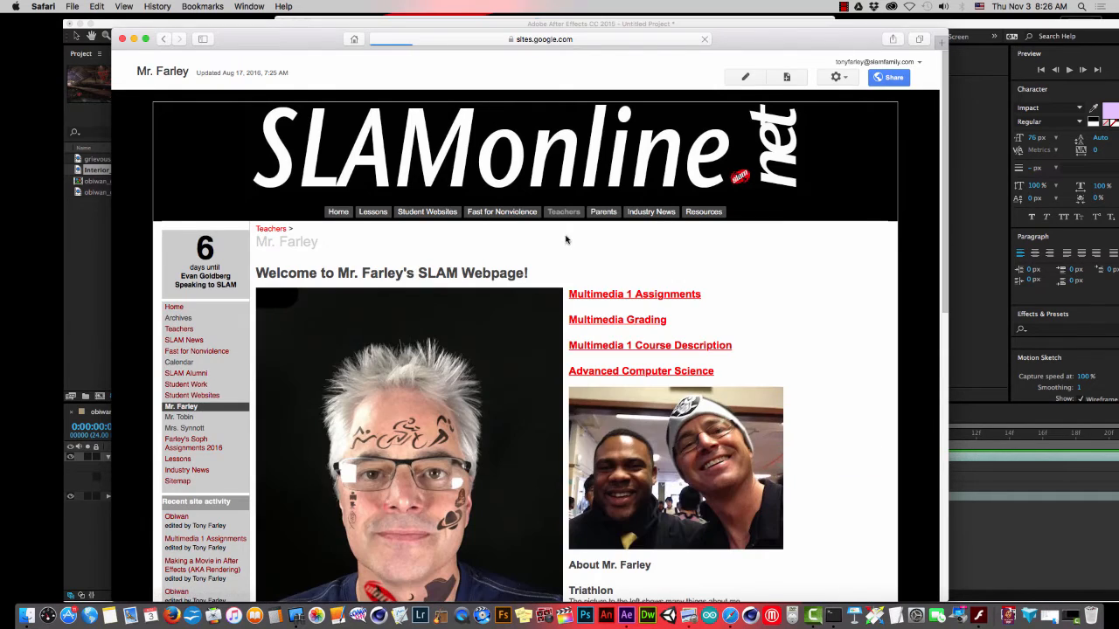
pyautogui.click(623, 295)
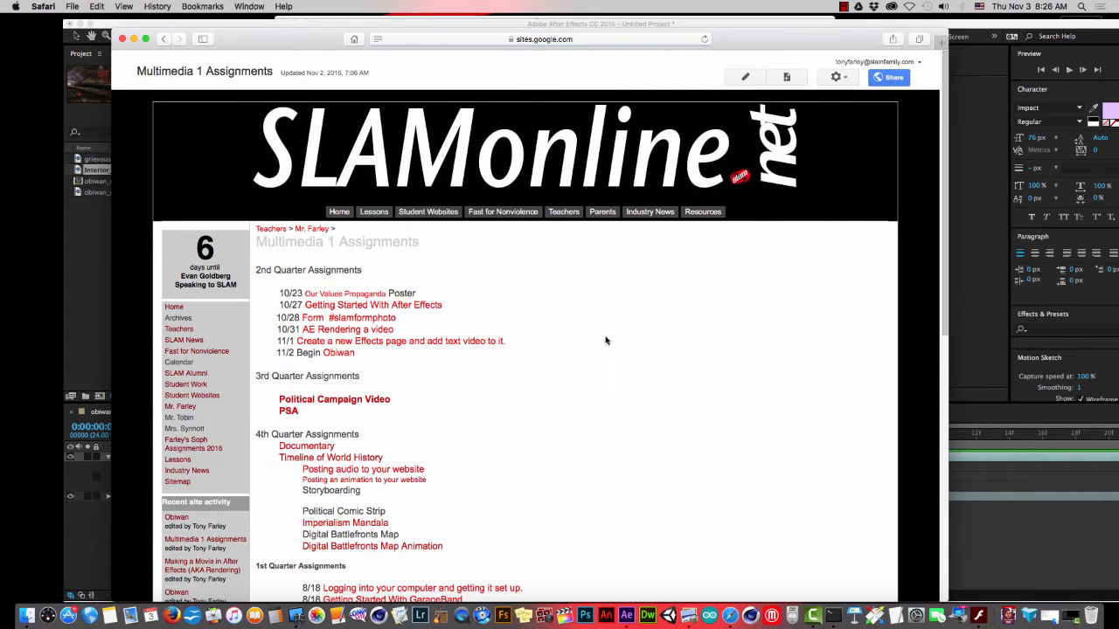
pyautogui.click(337, 353)
# Step: Read the lesson's Garbage Matte and Greenscreen instructions, highlighting the Effect > Keying > Keylight line
pyautogui.scroll(-1, 769, 412)
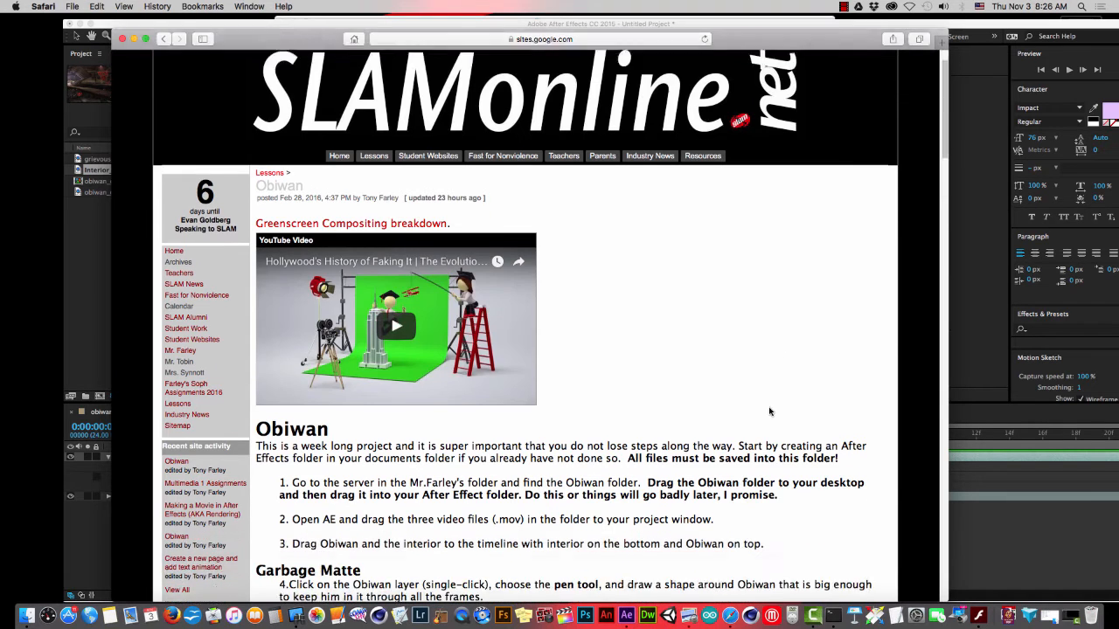
pyautogui.scroll(-10, 769, 412)
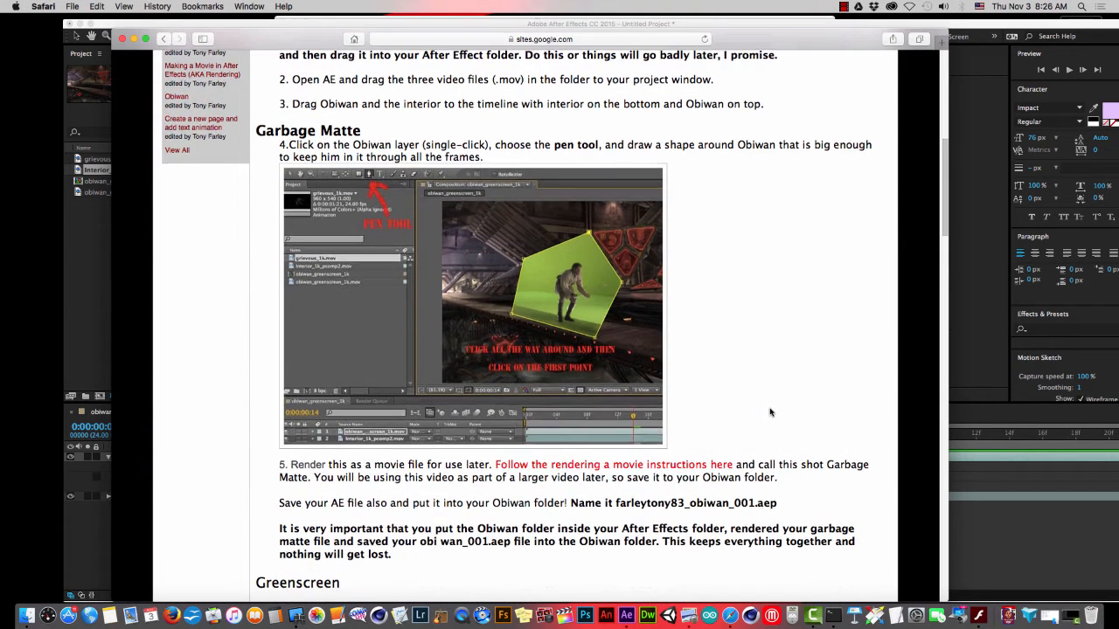
pyautogui.scroll(-1, 769, 412)
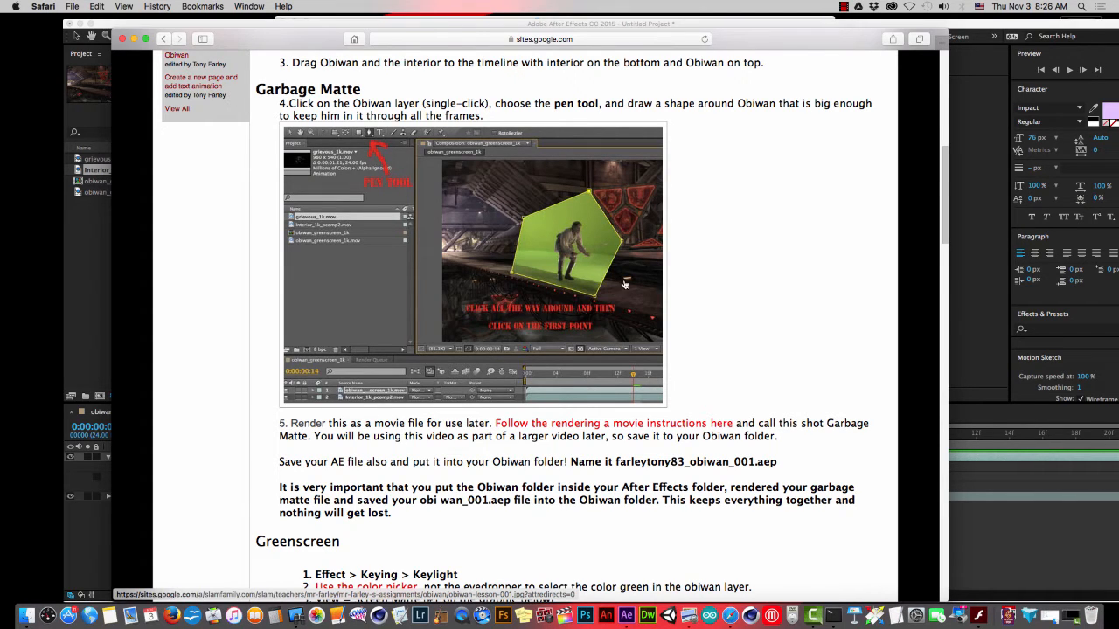
pyautogui.scroll(-1, 773, 352)
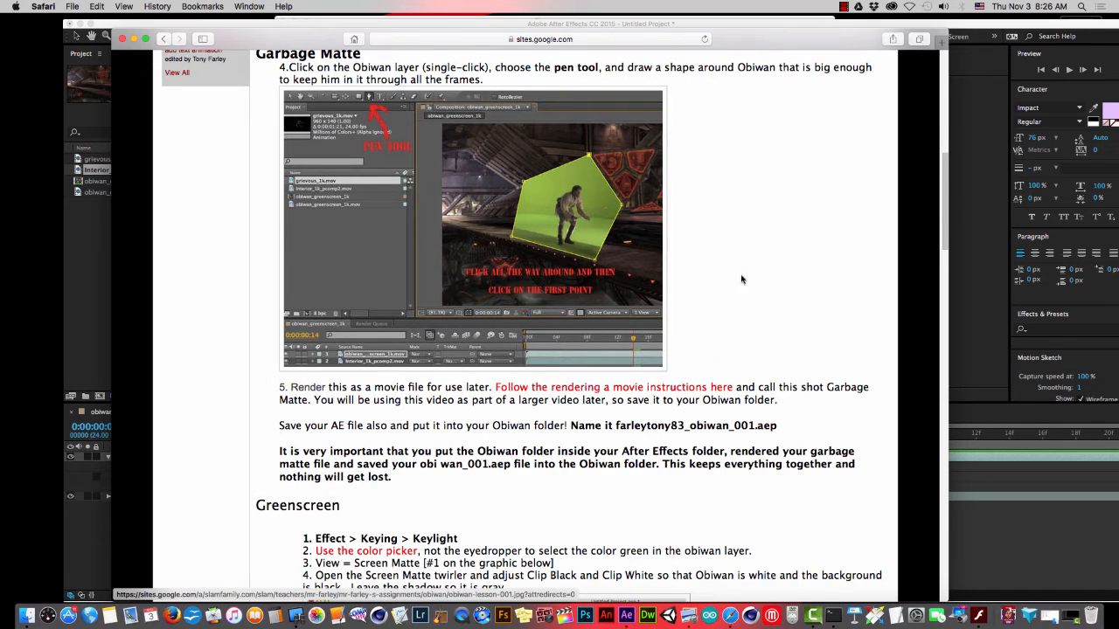
pyautogui.scroll(-2, 742, 337)
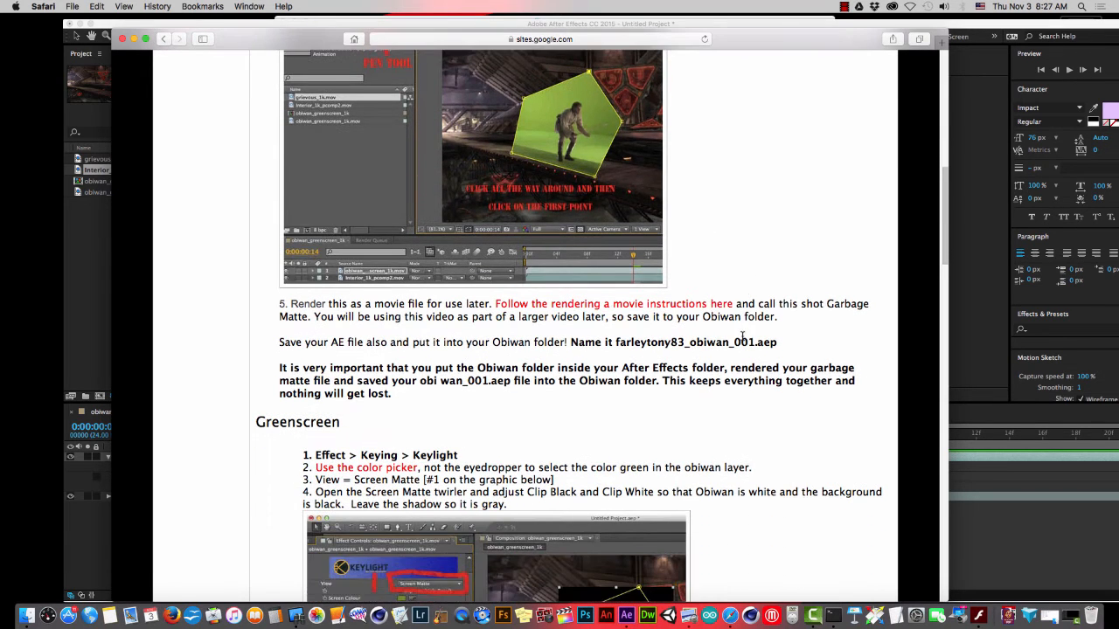
pyautogui.scroll(-5, 742, 337)
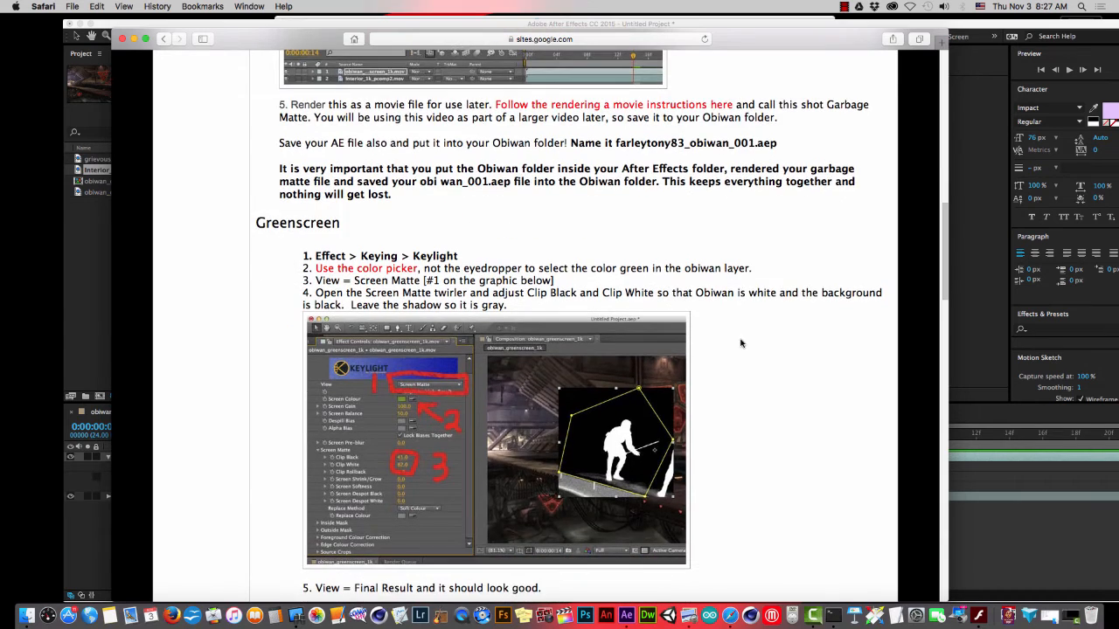
pyautogui.scroll(-3, 740, 343)
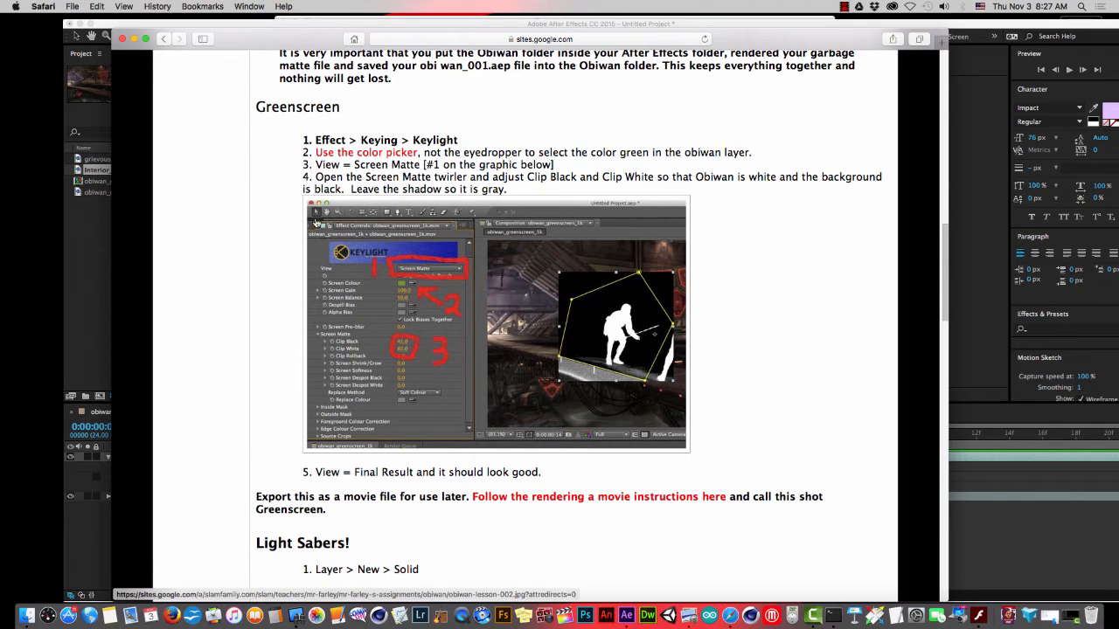
pyautogui.doubleClick(306, 165)
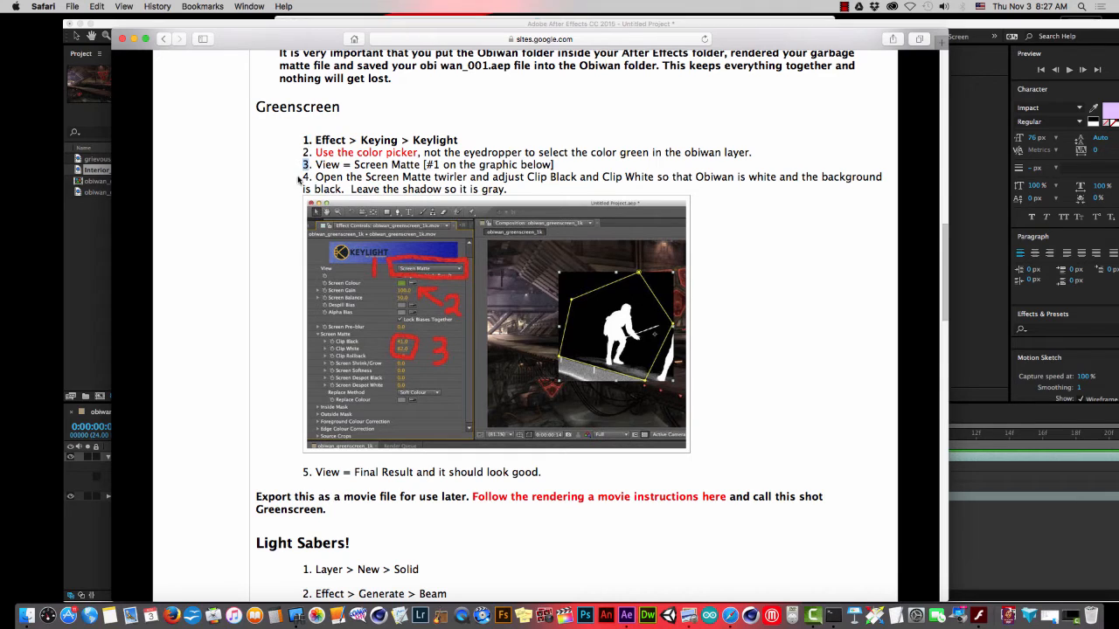
pyautogui.doubleClick(305, 177)
pyautogui.click(462, 137)
pyautogui.moveTo(462, 137); pyautogui.dragTo(303, 140)
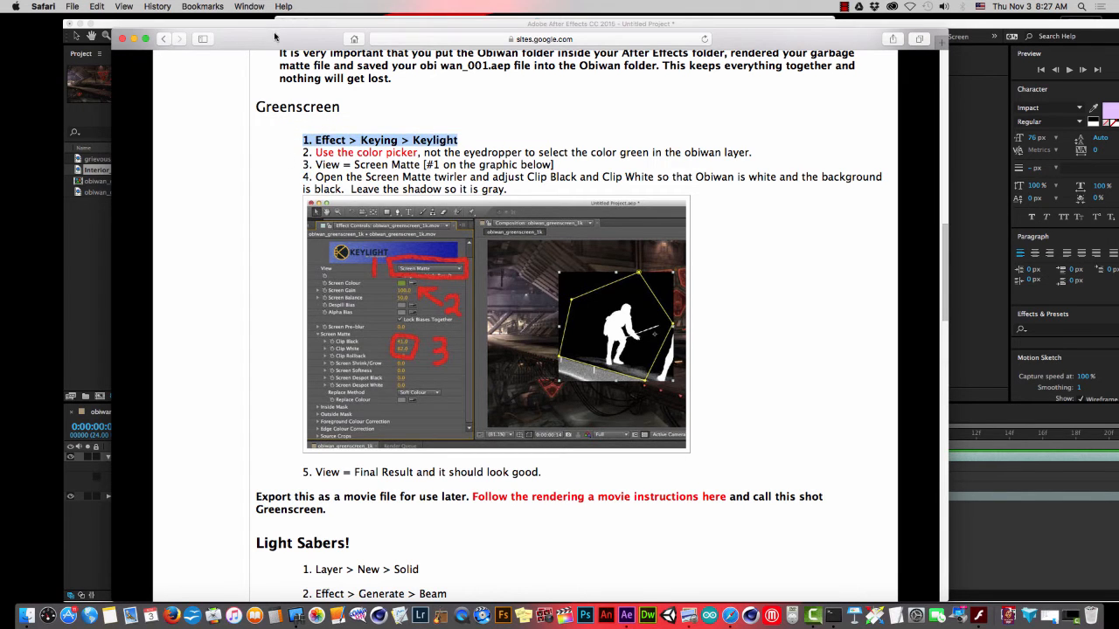
# Step: Return to After Effects with the browser window moved aside and apply Keylight (1.2) to the obiwan_greenscreen_1k.mov layer
pyautogui.moveTo(274, 37); pyautogui.dragTo(435, 263)
pyautogui.moveTo(279, 24); pyautogui.dragTo(227, 7)
pyautogui.click(96, 453)
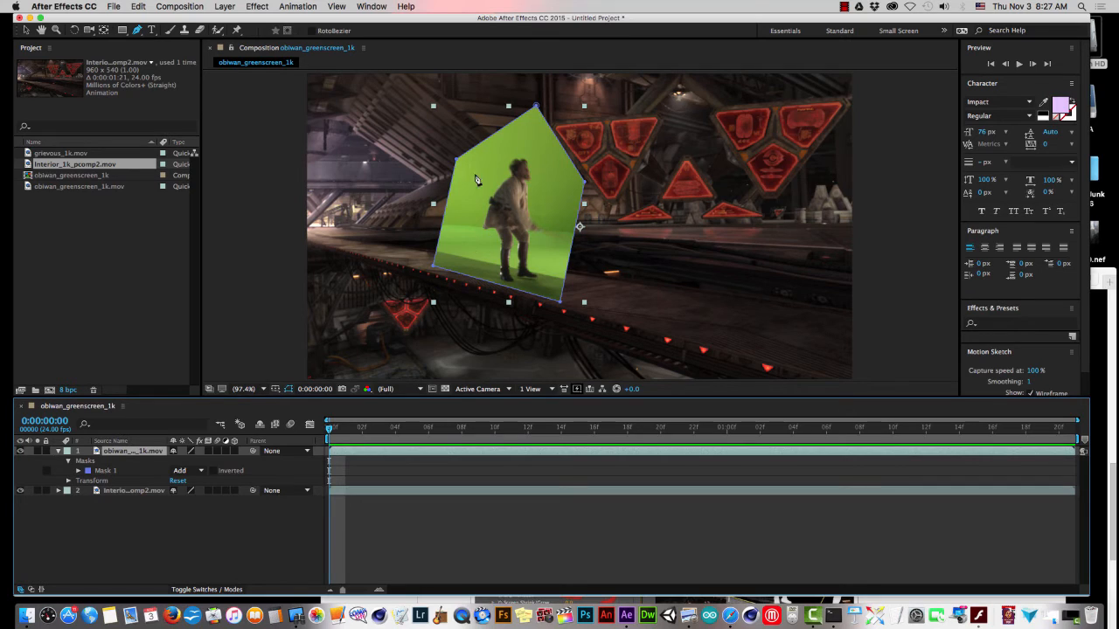
pyautogui.click(259, 7)
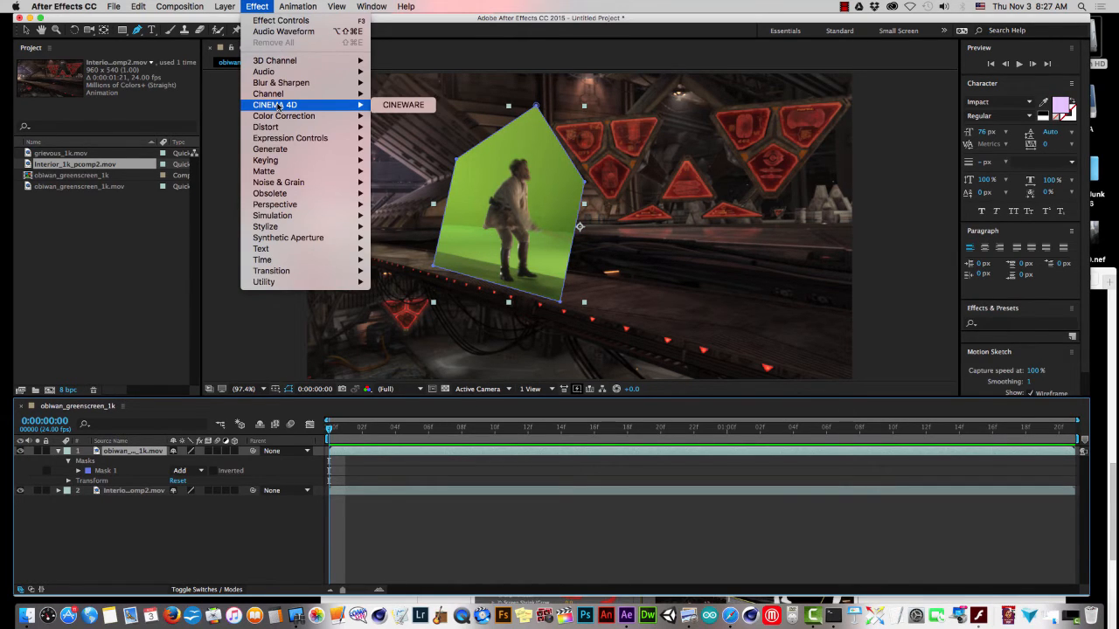
pyautogui.moveTo(268, 161)
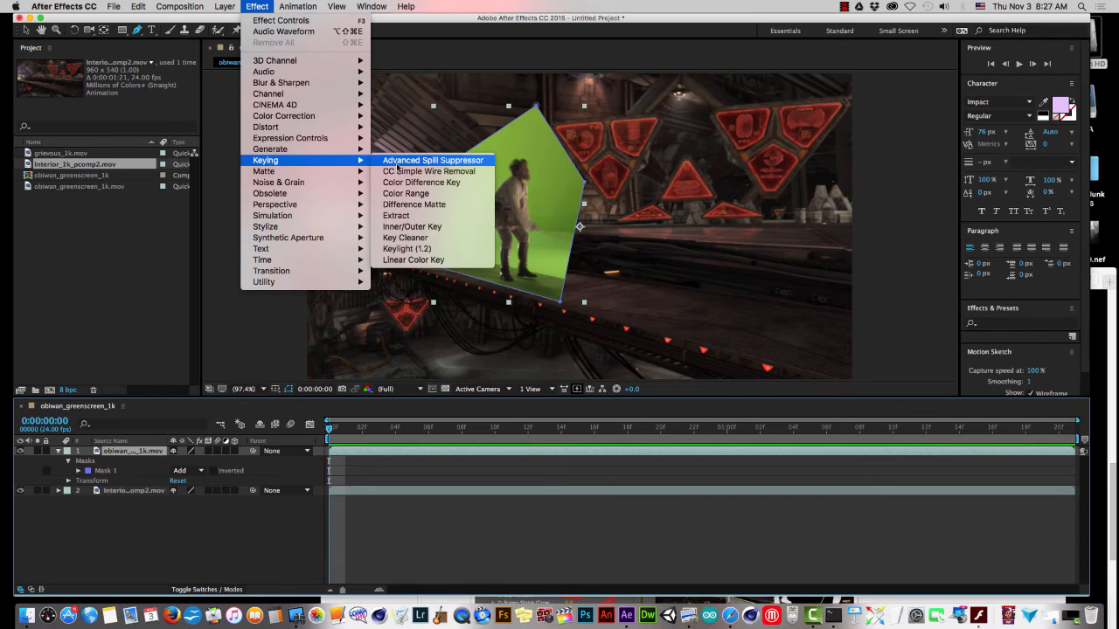
pyautogui.click(407, 249)
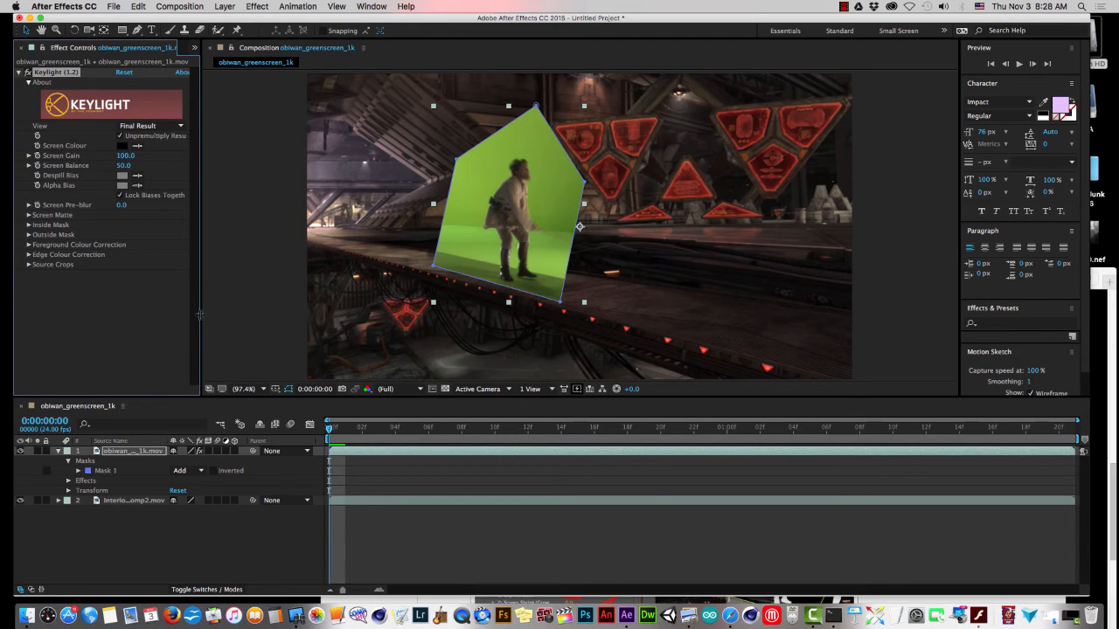
# Step: Widen the Keylight settings area and sample the green backdrop beside the actor as the Screen Colour
pyautogui.moveTo(200, 314); pyautogui.dragTo(242, 314)
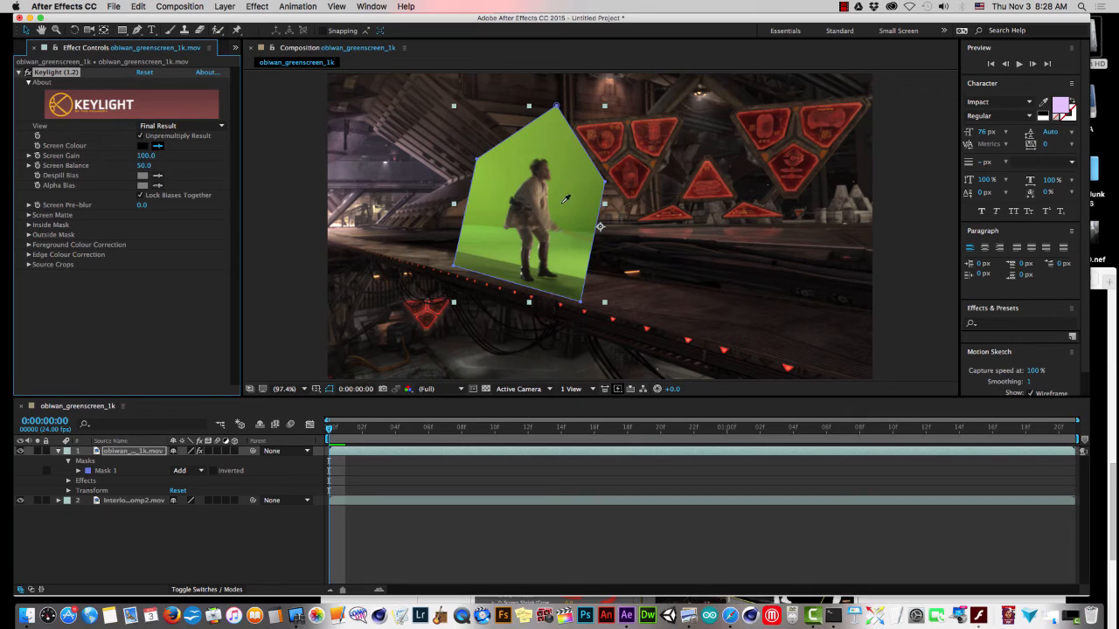
pyautogui.click(562, 201)
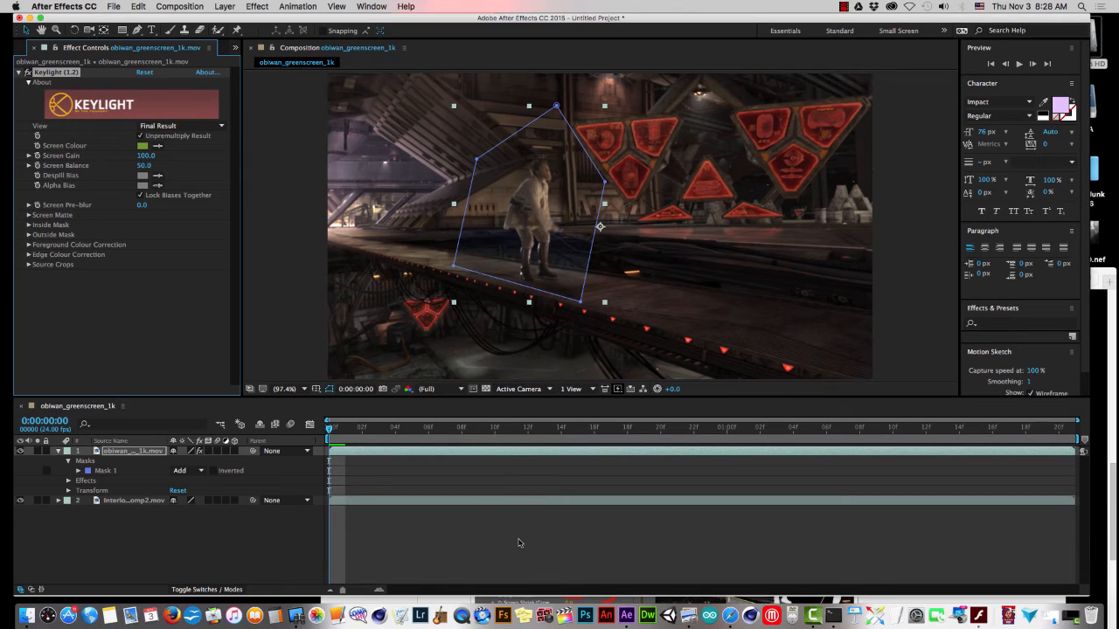
# Step: Deselect the layer and scrub through the first 15 frames to check the keyed actor against the interior background
pyautogui.click(536, 540)
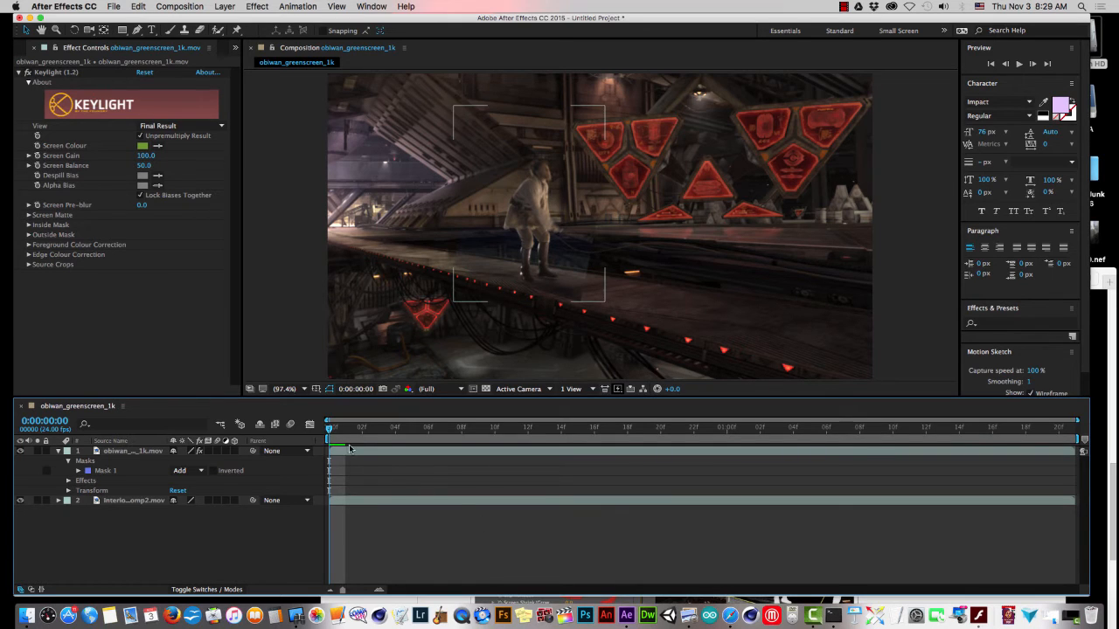
pyautogui.moveTo(334, 430); pyautogui.dragTo(574, 455)
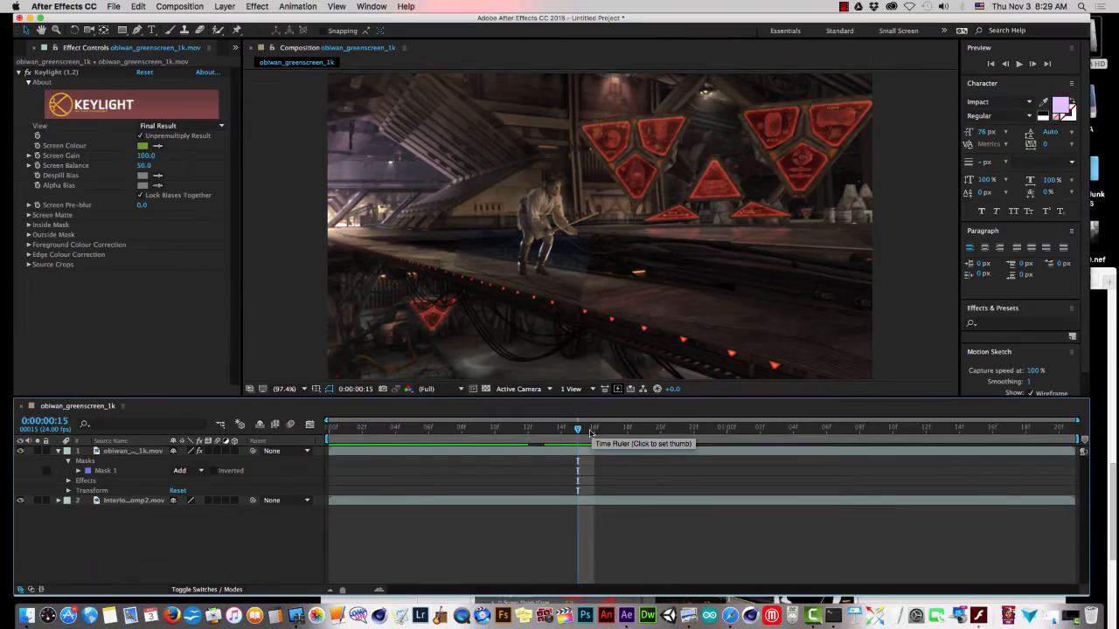
pyautogui.moveTo(532, 502); pyautogui.dragTo(478, 508)
pyautogui.moveTo(543, 434); pyautogui.dragTo(379, 430)
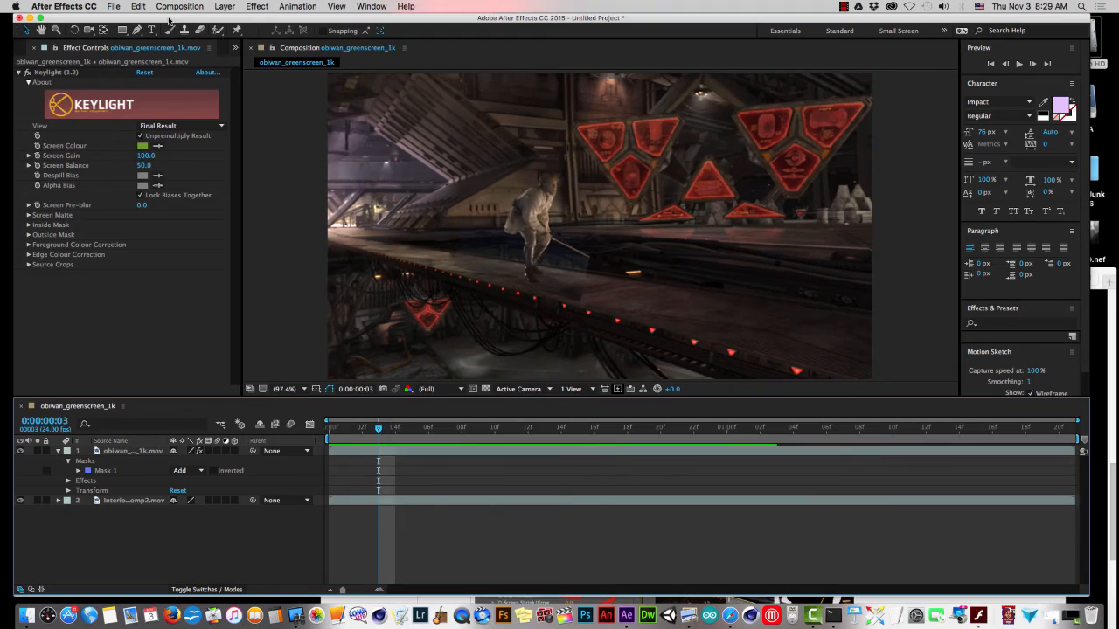
# Step: Switch to Safari and read the lesson's Greenscreen steps on the Screen Matte view and the Clip Black and Clip White adjustments
pyautogui.moveTo(166, 19); pyautogui.dragTo(573, 155)
pyautogui.moveTo(160, 288); pyautogui.dragTo(160, 428)
pyautogui.moveTo(446, 275); pyautogui.dragTo(458, 45)
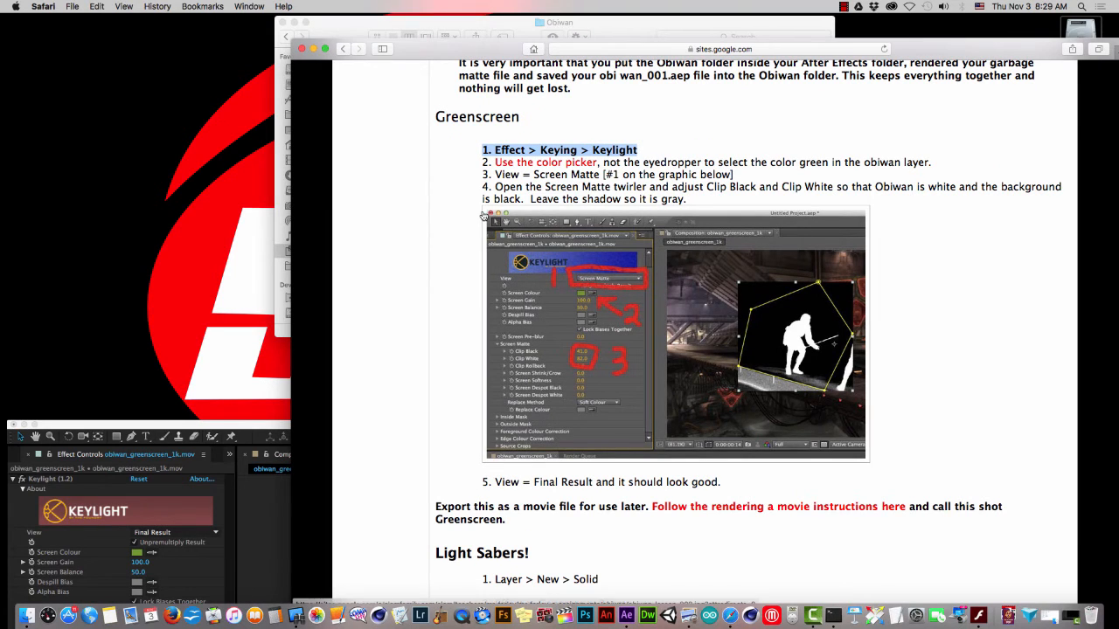
pyautogui.moveTo(492, 174); pyautogui.dragTo(738, 178)
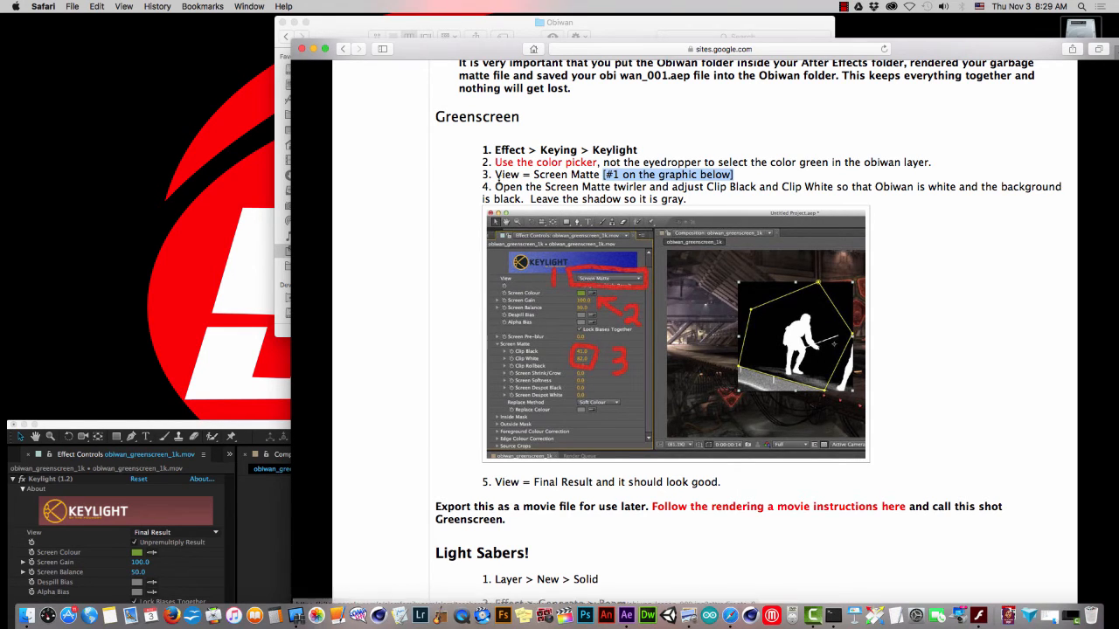
# Step: Return to After Effects, set the Keylight View to Screen Matte and expand the Screen Matte settings
pyautogui.click(229, 430)
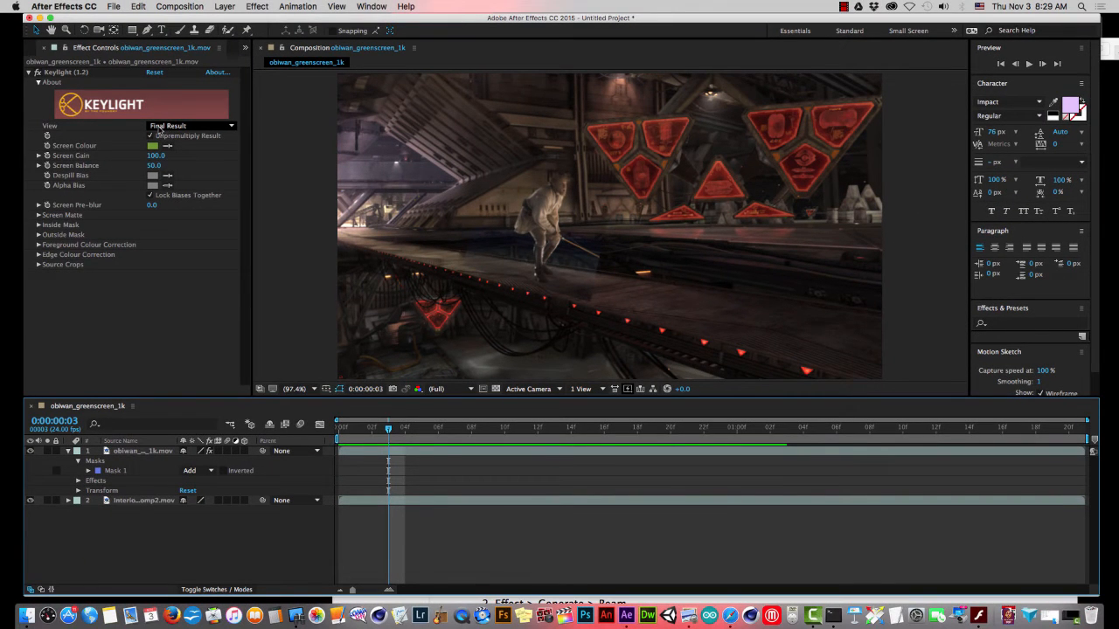
pyautogui.click(166, 126)
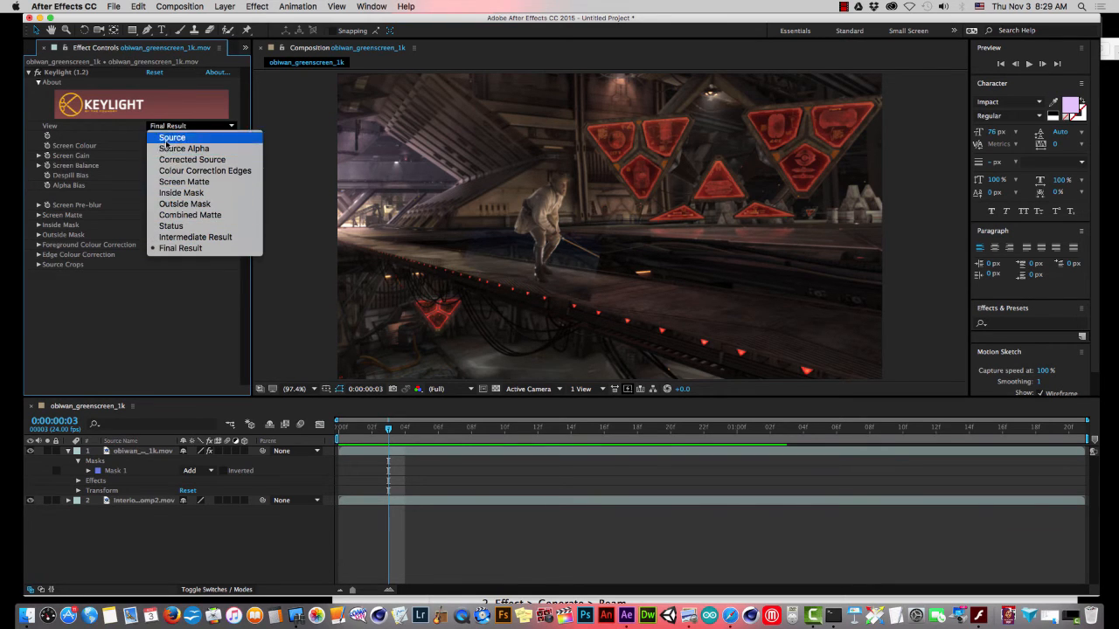
pyautogui.click(178, 184)
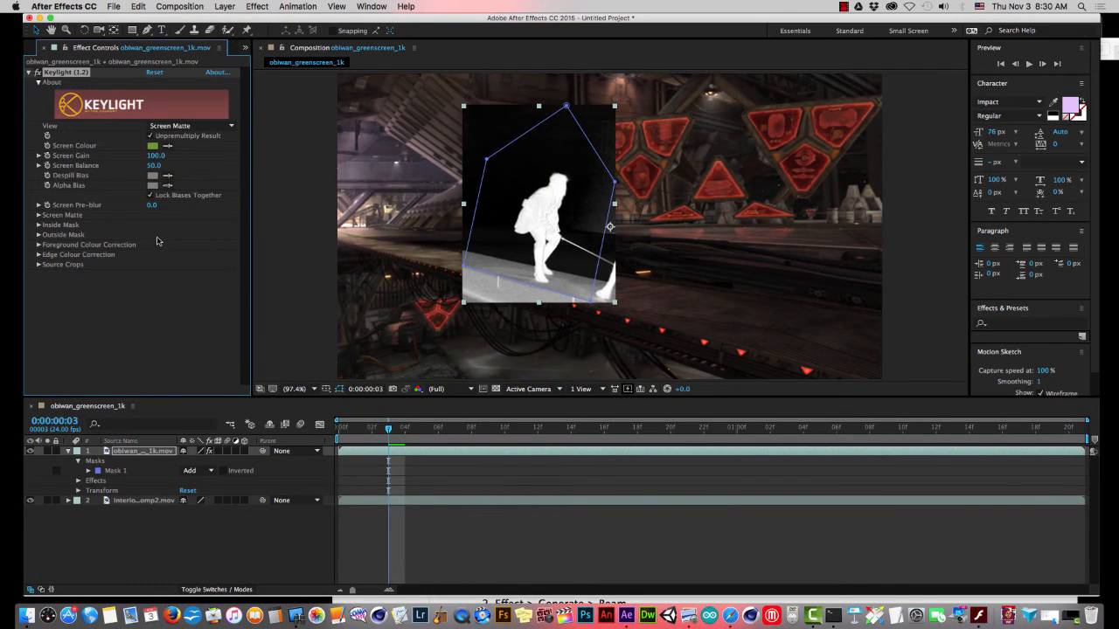
pyautogui.click(39, 215)
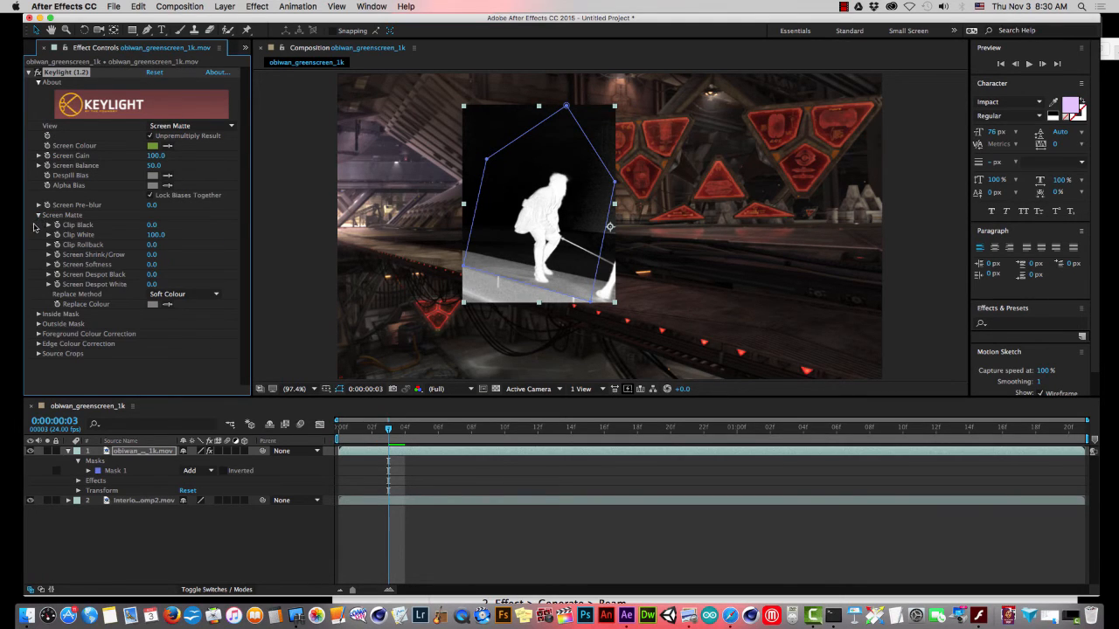
pyautogui.click(150, 136)
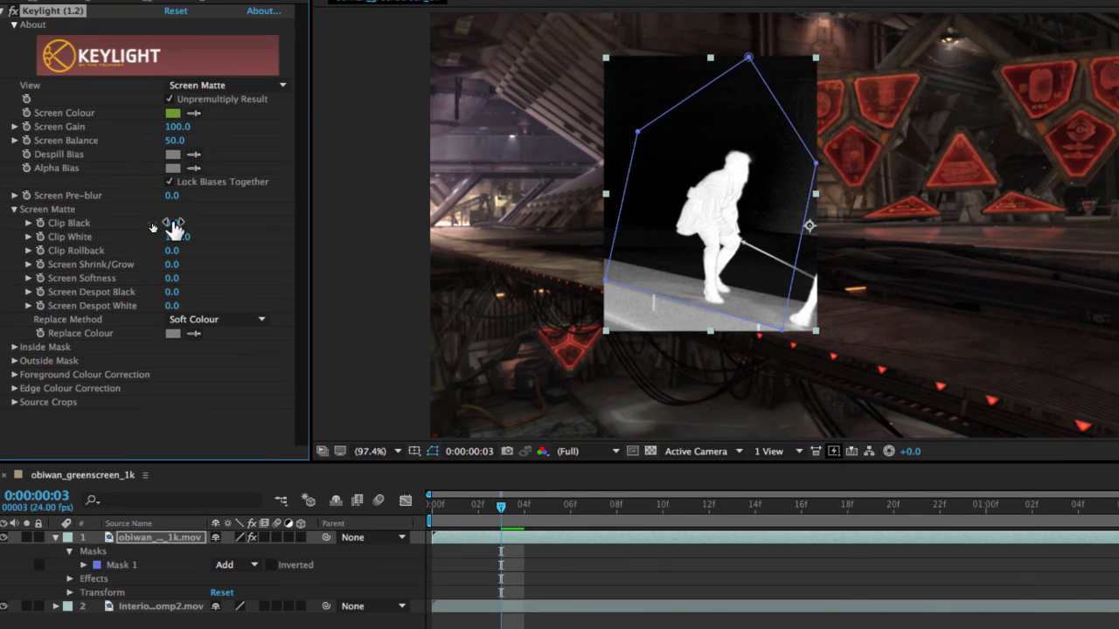
# Step: Set Keylight's Clip Black to 43 and Clip White to 90 in the Screen Matte settings
pyautogui.moveTo(173, 224)
pyautogui.mouseDown()
pyautogui.moveTo(152, 223)
pyautogui.moveTo(174, 222)
pyautogui.mouseUp()
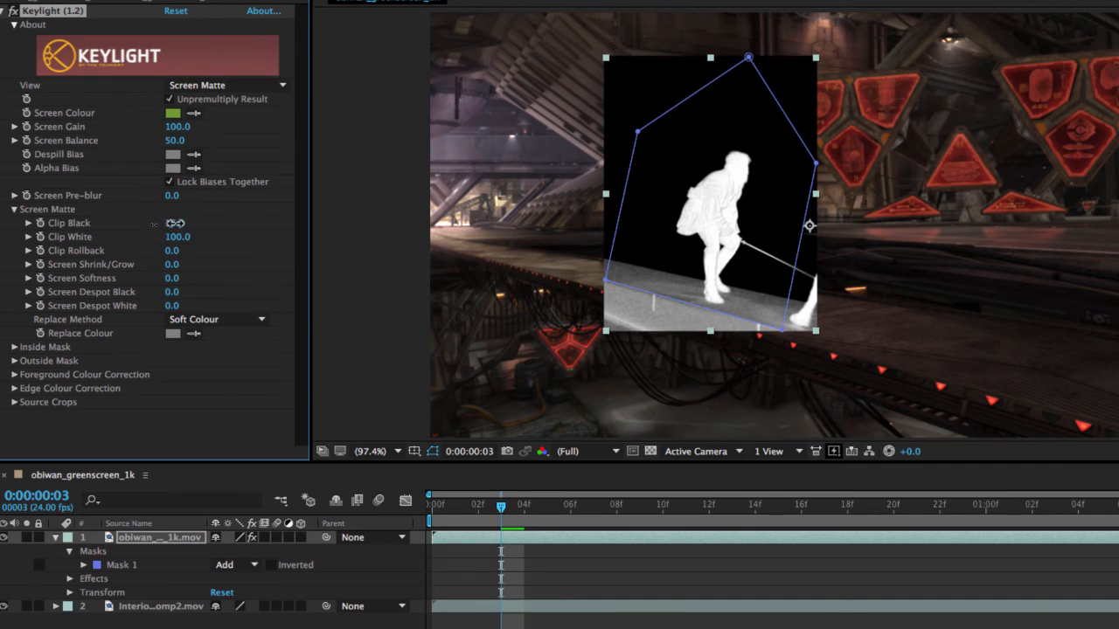
pyautogui.moveTo(174, 223); pyautogui.dragTo(192, 223)
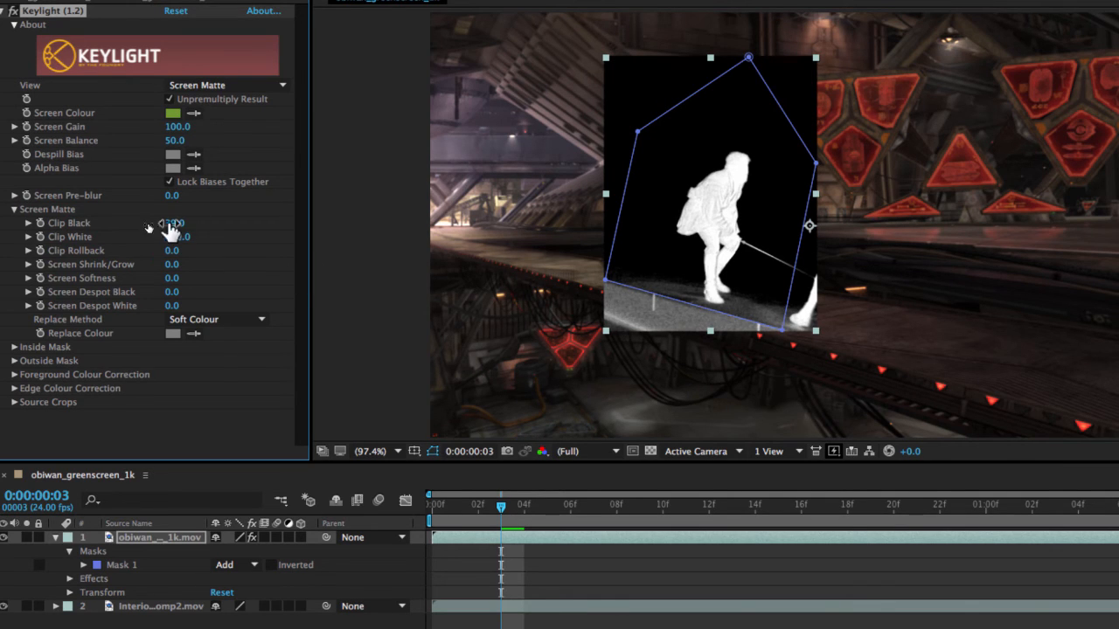
pyautogui.moveTo(175, 223)
pyautogui.mouseDown()
pyautogui.moveTo(195, 223)
pyautogui.moveTo(174, 224)
pyautogui.mouseUp()
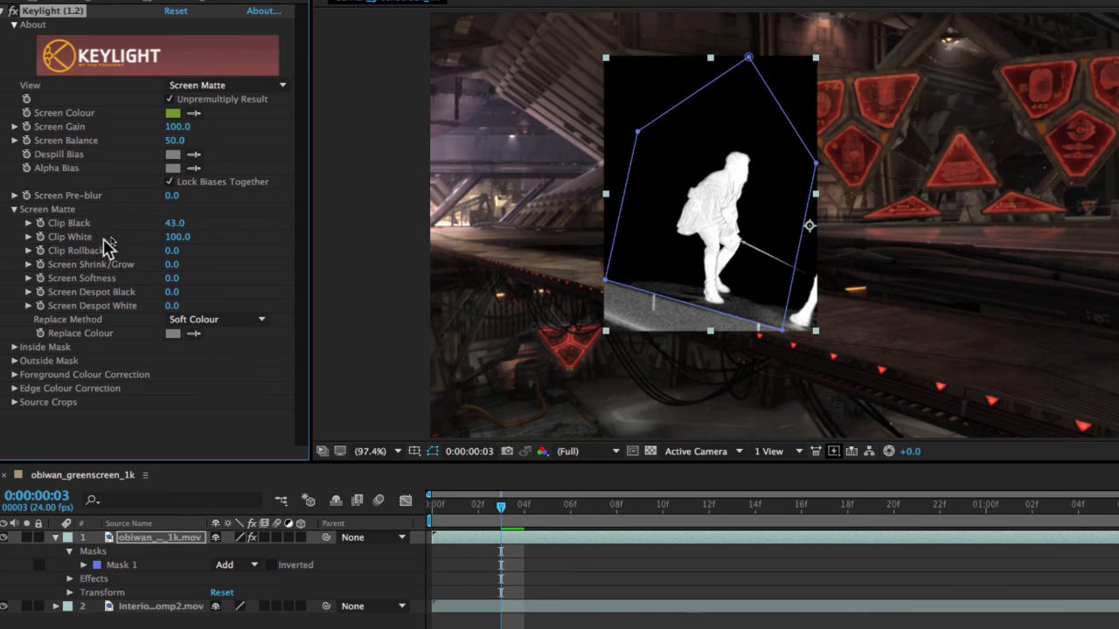
pyautogui.moveTo(171, 236); pyautogui.dragTo(220, 232)
pyautogui.moveTo(176, 235); pyautogui.dragTo(173, 236)
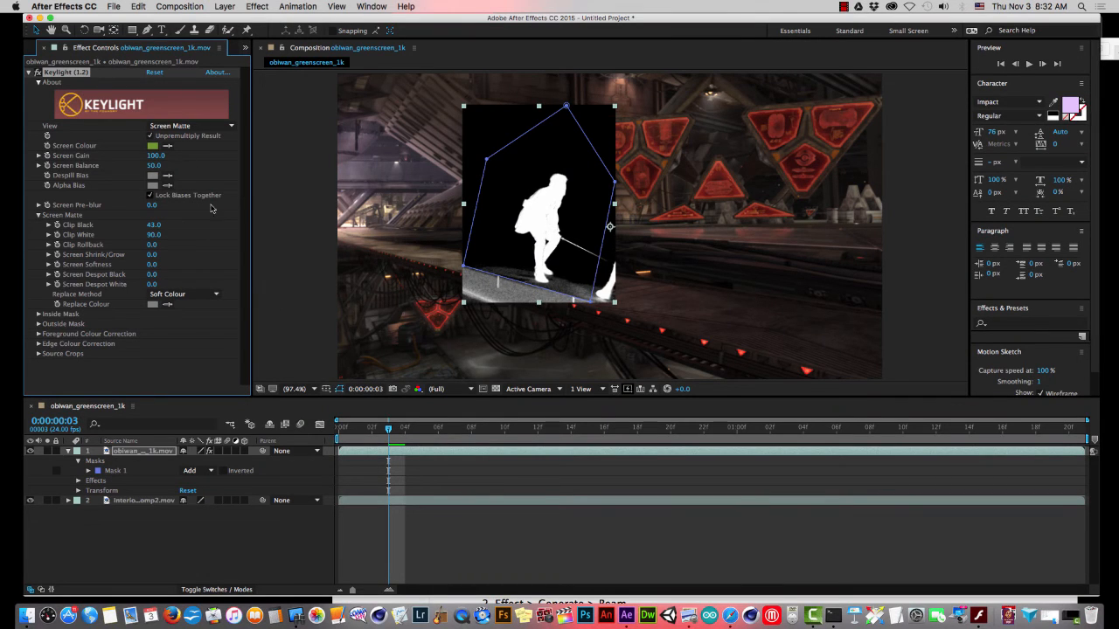
# Step: Set the Keylight View back to Final Result and deselect the layer to hide the mask outline
pyautogui.click(186, 128)
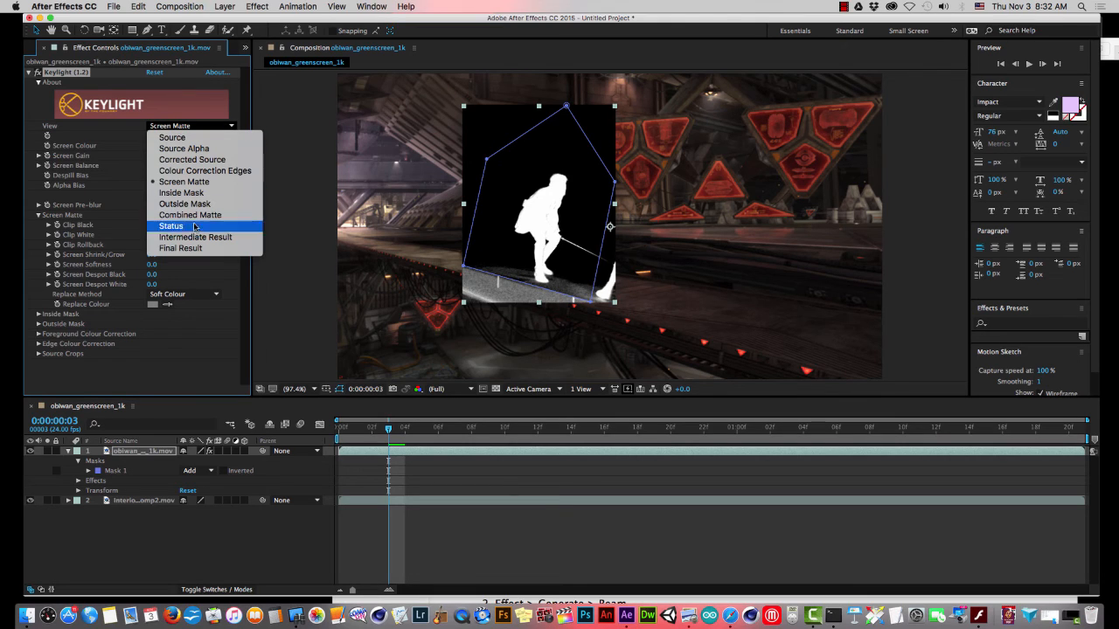
pyautogui.click(199, 249)
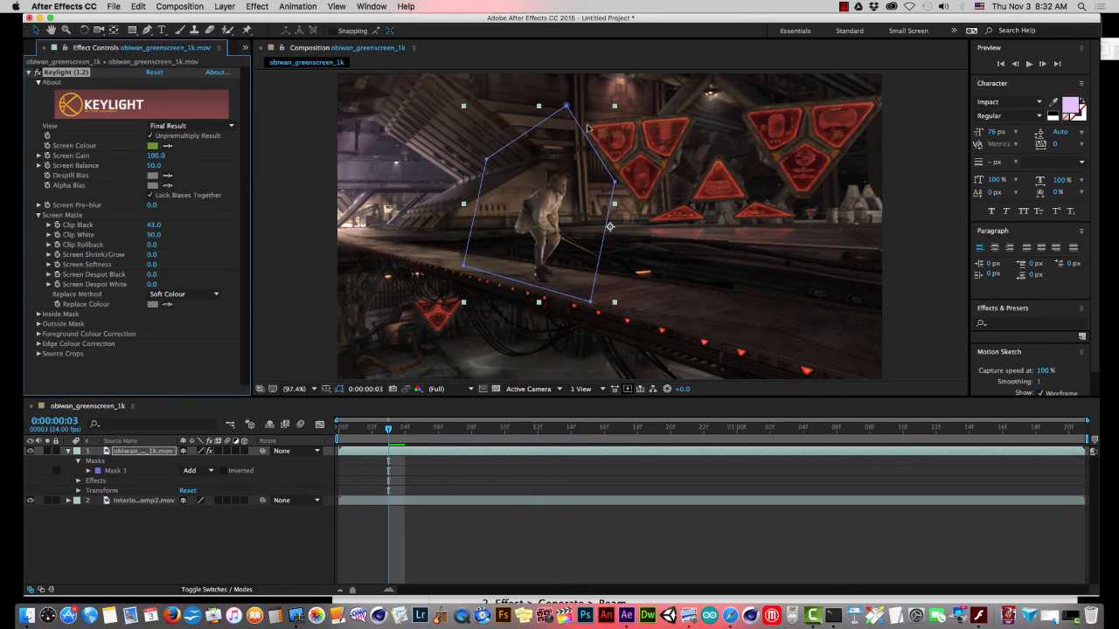
pyautogui.click(549, 542)
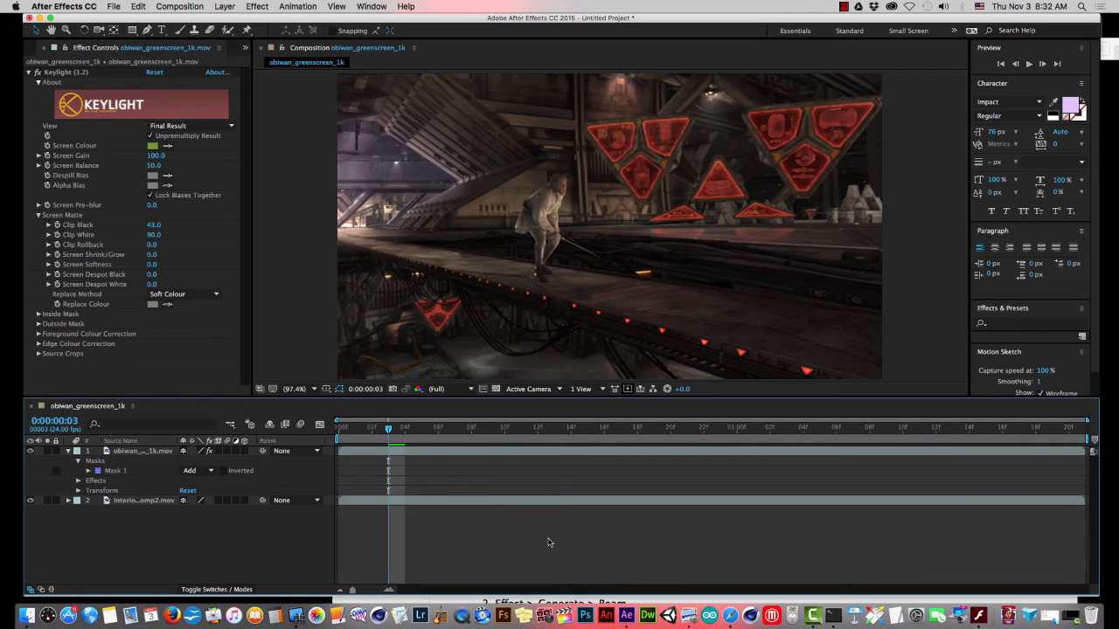
# Step: Scrub between frames 15 and 11 to inspect the actor and his shadow in the keyed result
pyautogui.moveTo(389, 430); pyautogui.dragTo(587, 430)
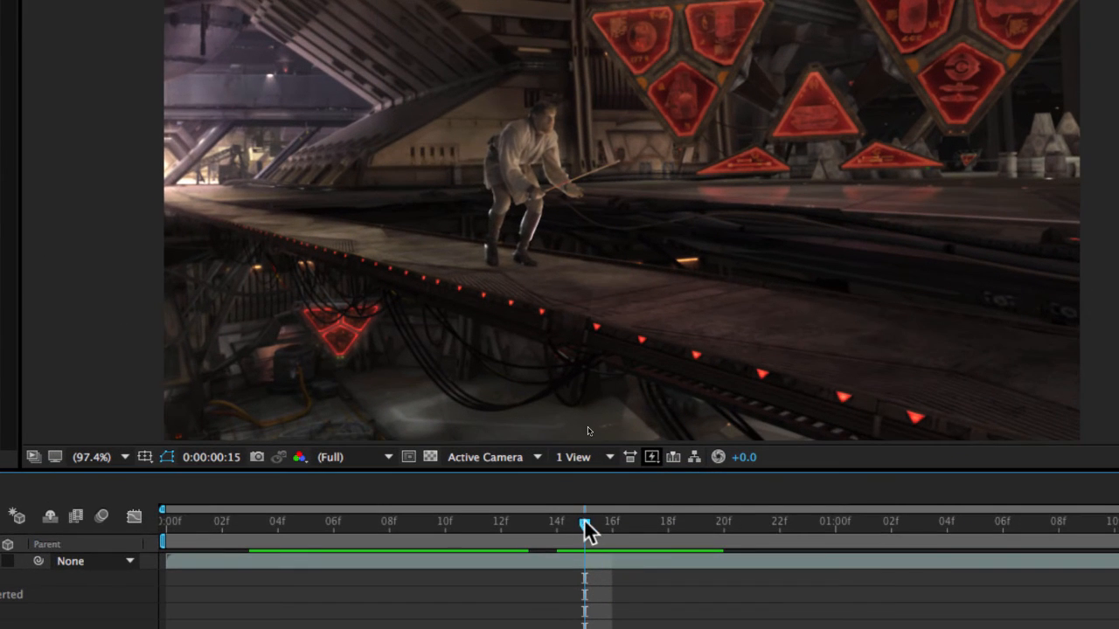
pyautogui.moveTo(584, 525); pyautogui.dragTo(528, 524)
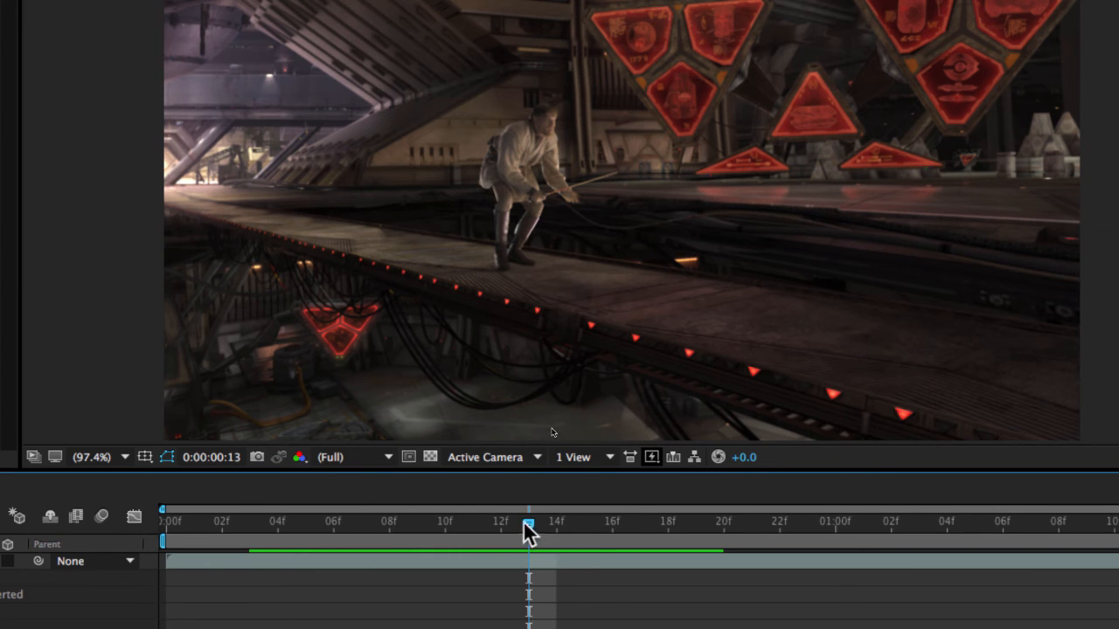
pyautogui.moveTo(527, 525); pyautogui.dragTo(474, 524)
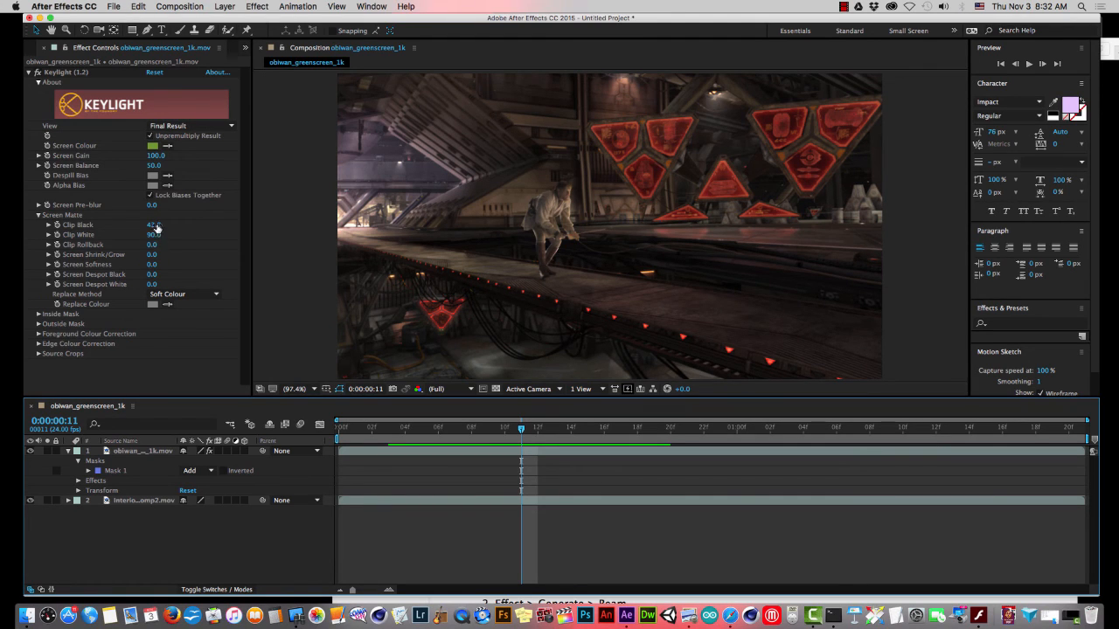
# Step: Try a Clip Black of 28 on the keyed footage, set it to 75 instead, and deselect the layer
pyautogui.moveTo(153, 225); pyautogui.dragTo(147, 224)
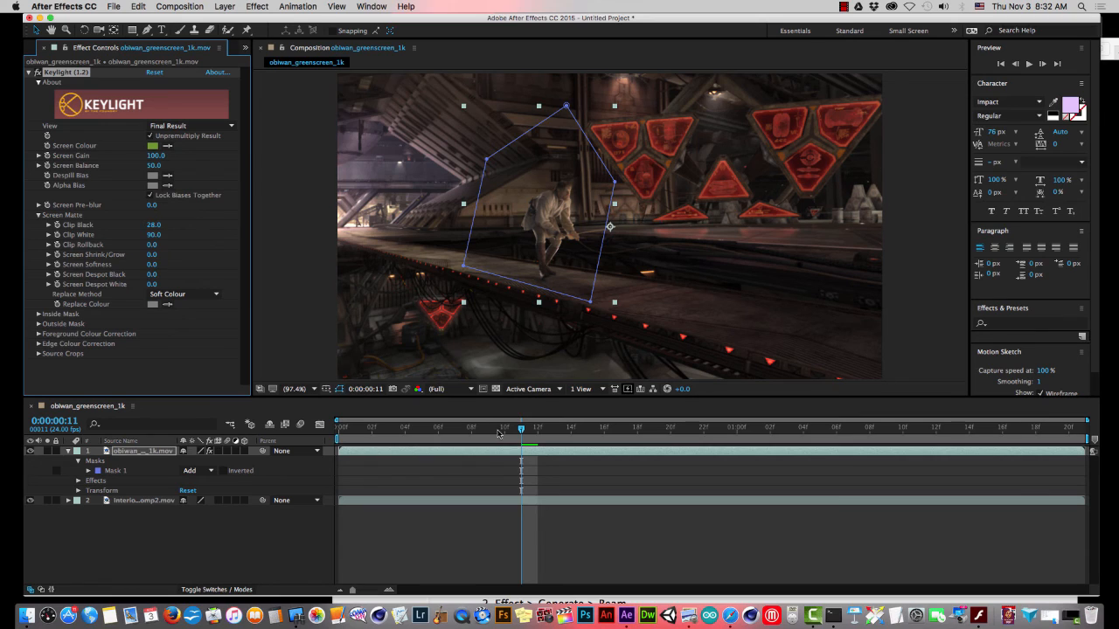
pyautogui.click(499, 548)
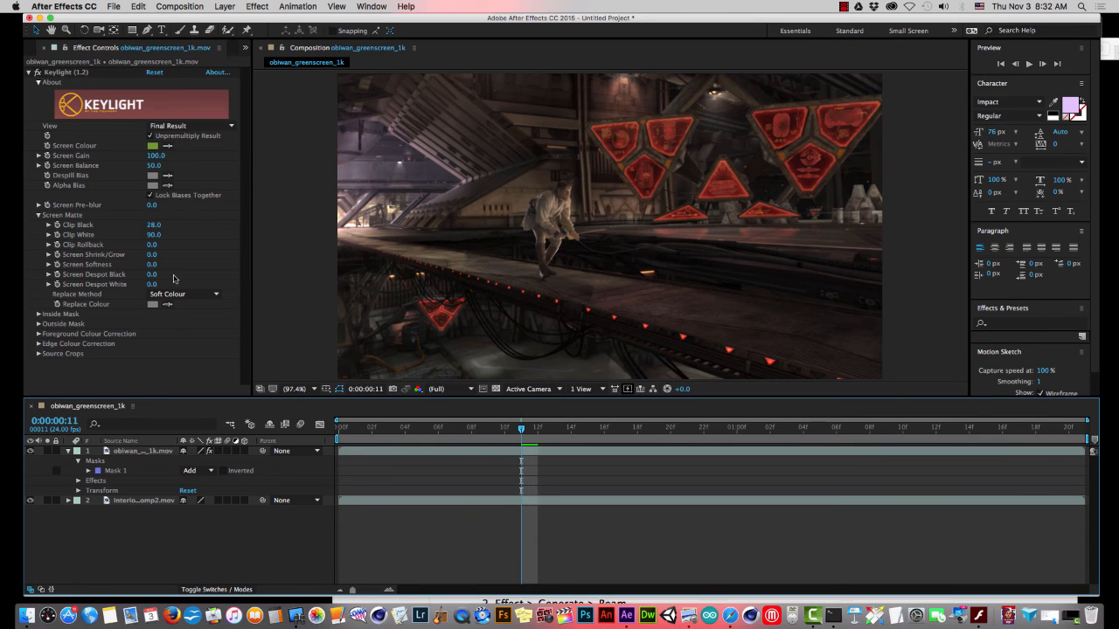
pyautogui.moveTo(152, 227); pyautogui.dragTo(153, 220)
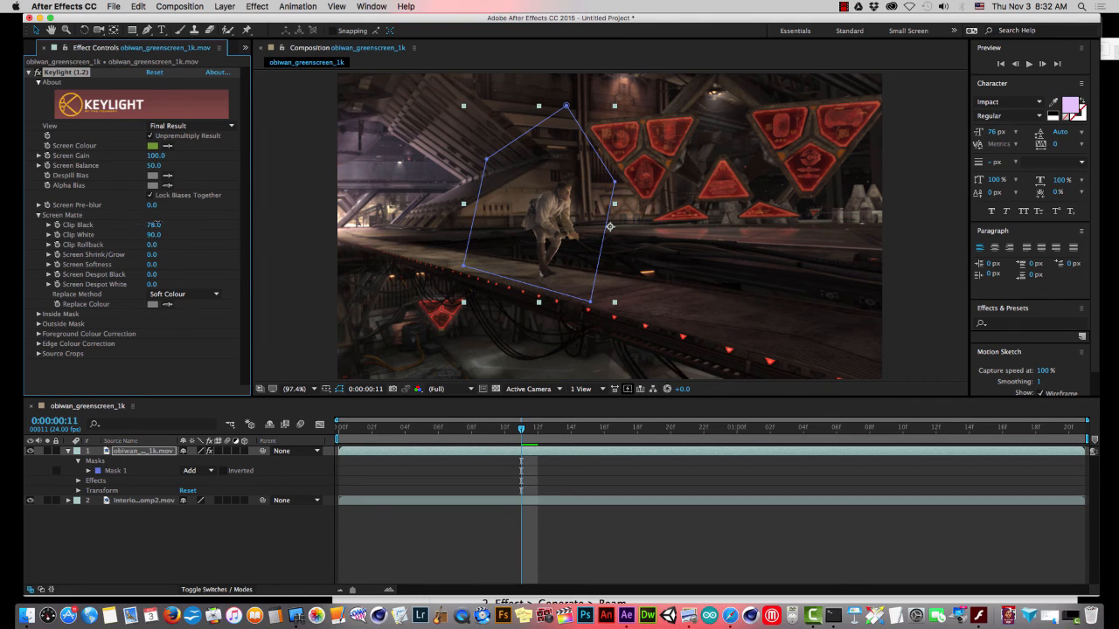
pyautogui.click(564, 546)
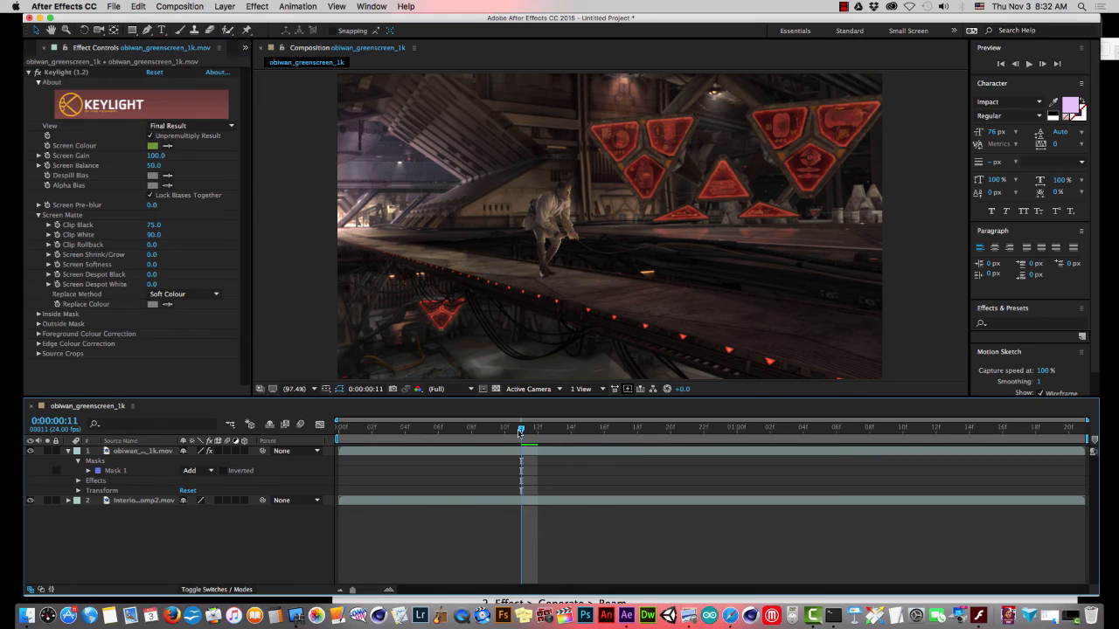
# Step: Play and scrub through the composition to review the adjusted key over the background
pyautogui.moveTo(522, 428); pyautogui.dragTo(413, 424)
pyautogui.press('space')
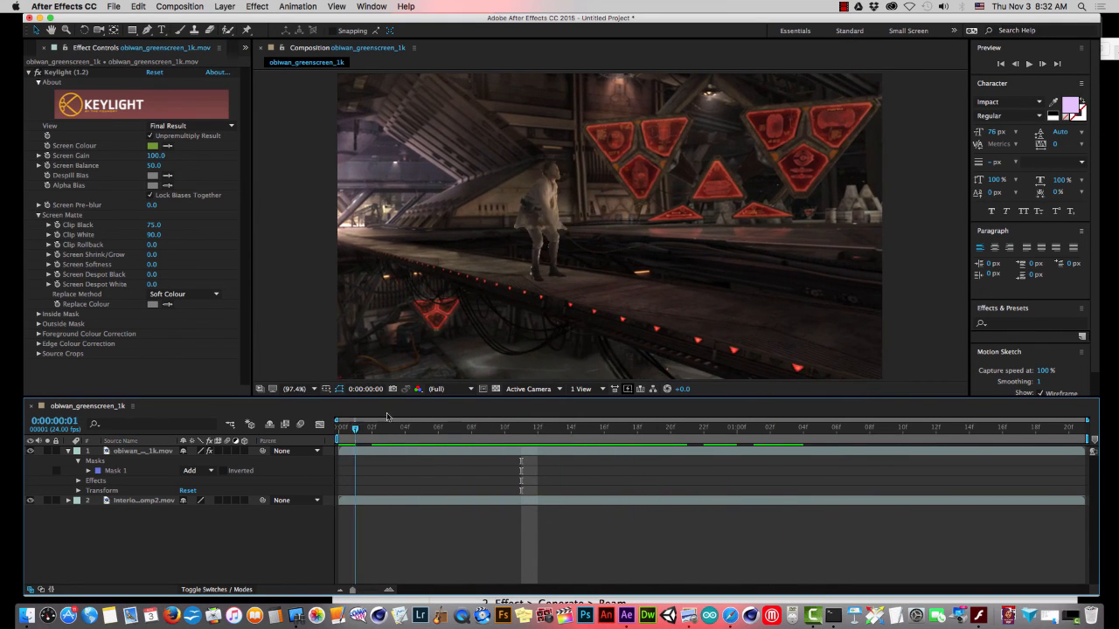
pyautogui.moveTo(718, 432); pyautogui.dragTo(487, 426)
pyautogui.press('space')
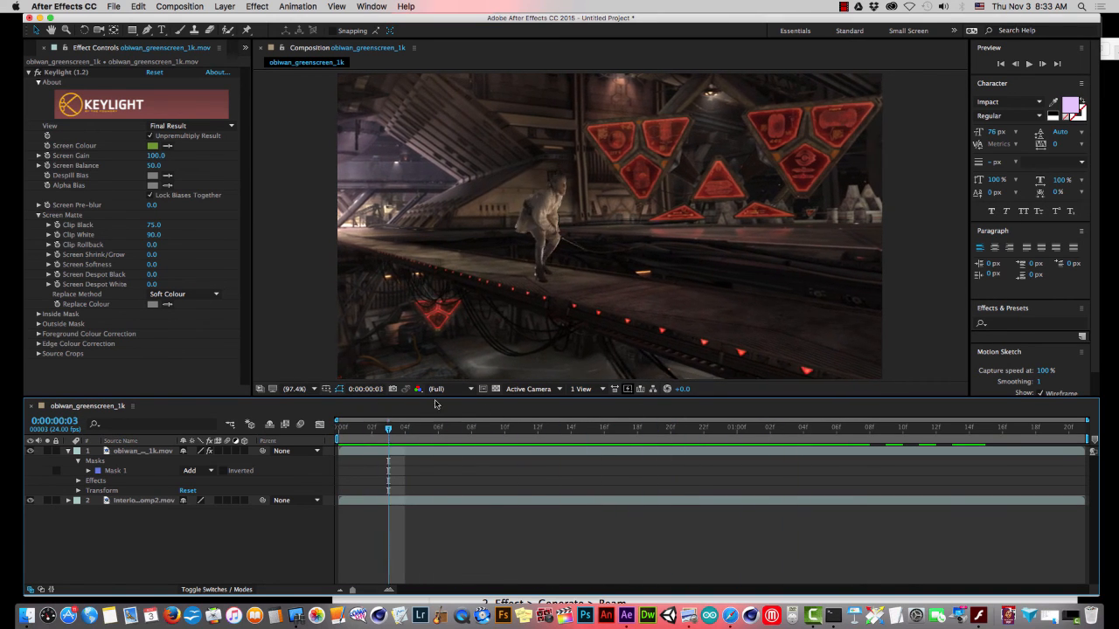
pyautogui.moveTo(512, 410); pyautogui.dragTo(354, 430)
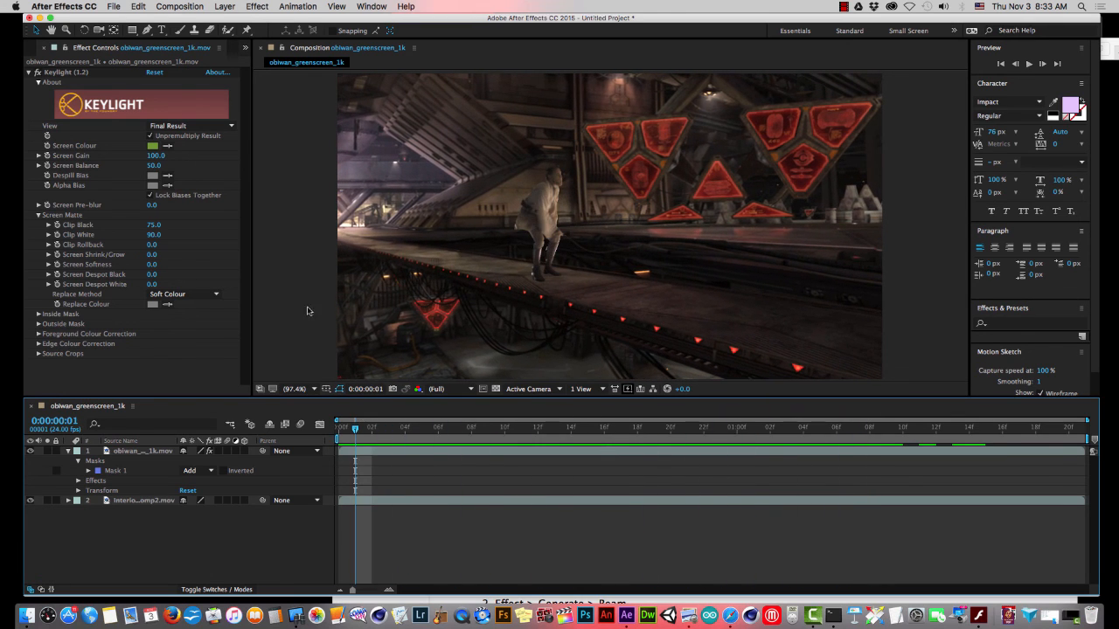
# Step: Add the composition to the Render Queue and set its QuickTime output module to the H.264 video codec
pyautogui.click(175, 5)
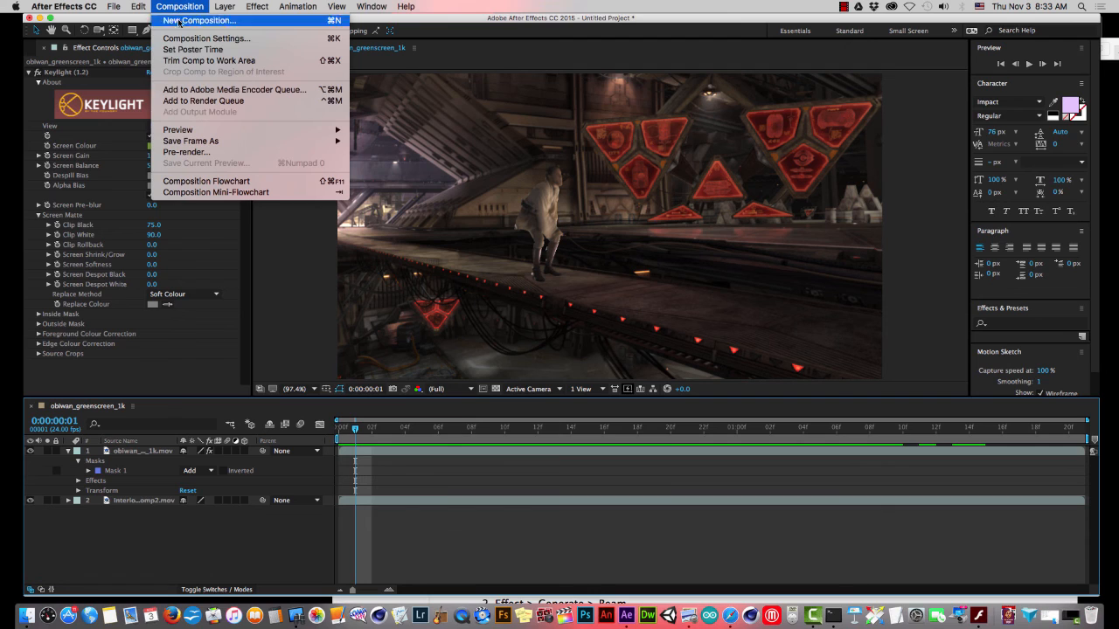
pyautogui.click(173, 102)
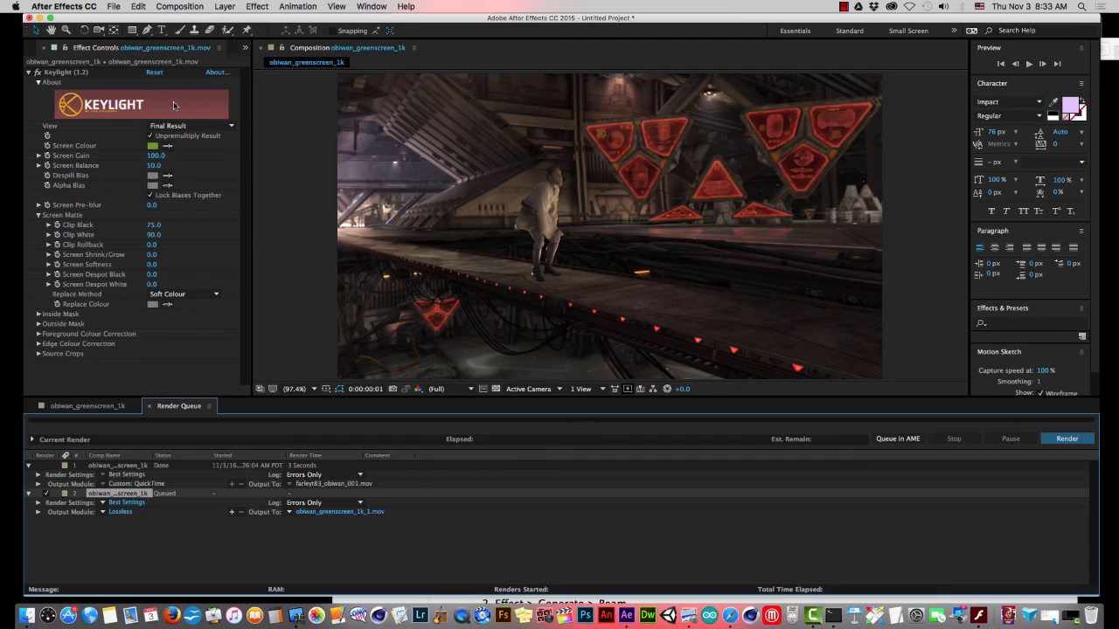
pyautogui.click(120, 512)
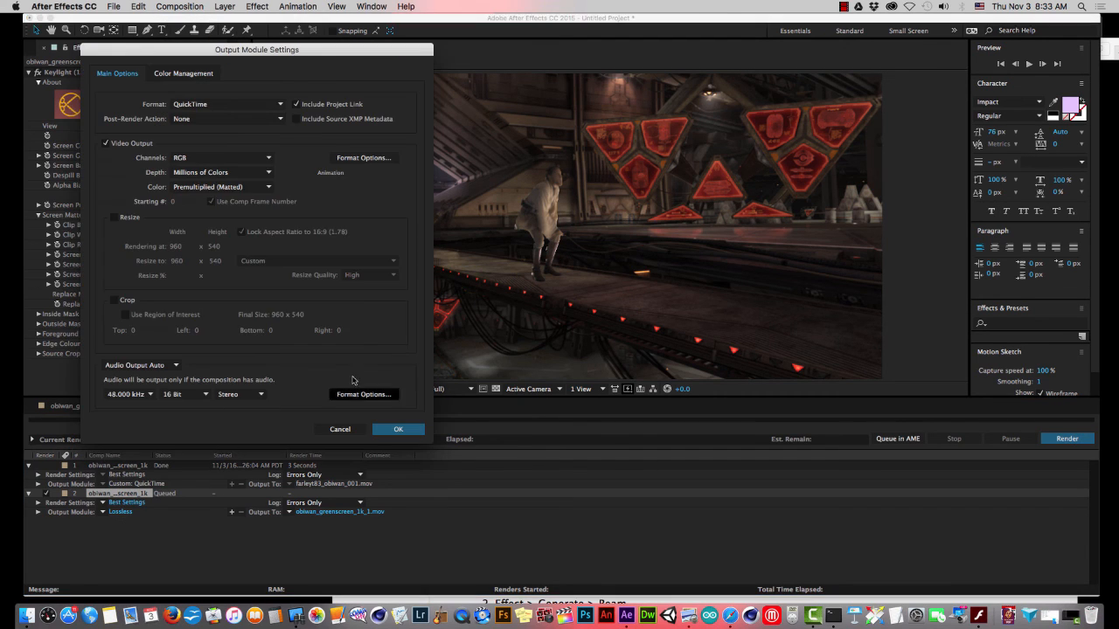
pyautogui.click(352, 159)
pyautogui.click(543, 130)
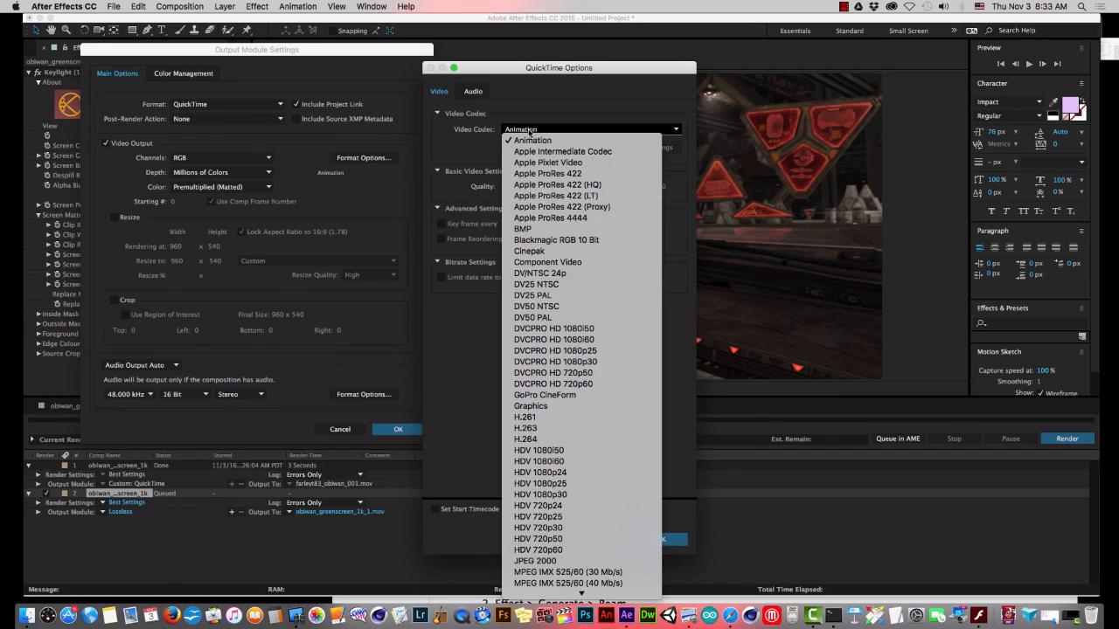
pyautogui.click(539, 439)
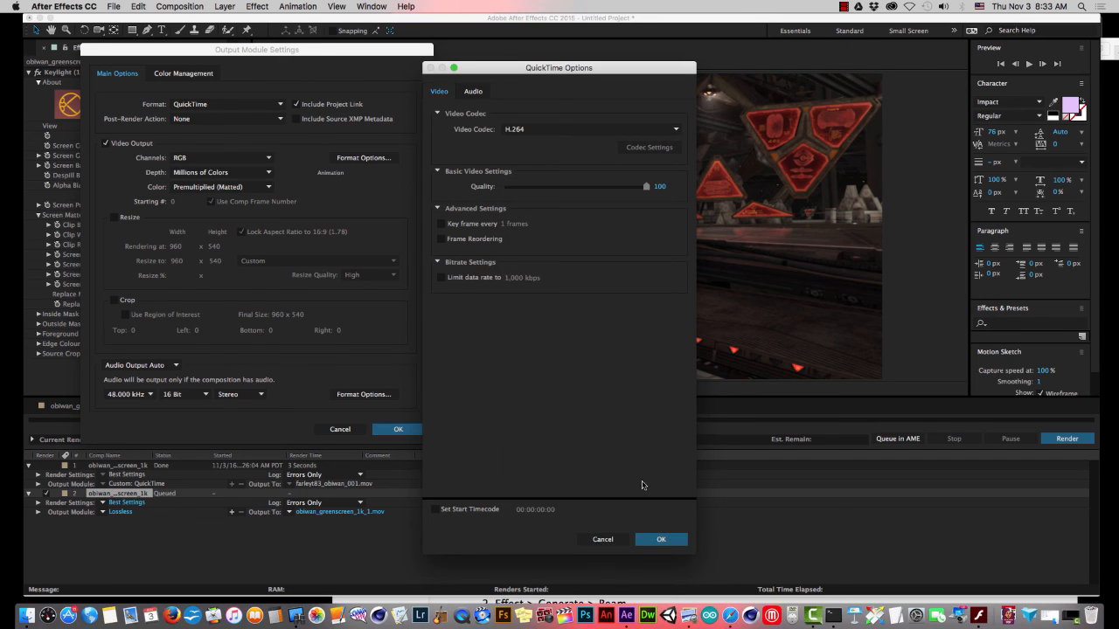
pyautogui.click(659, 540)
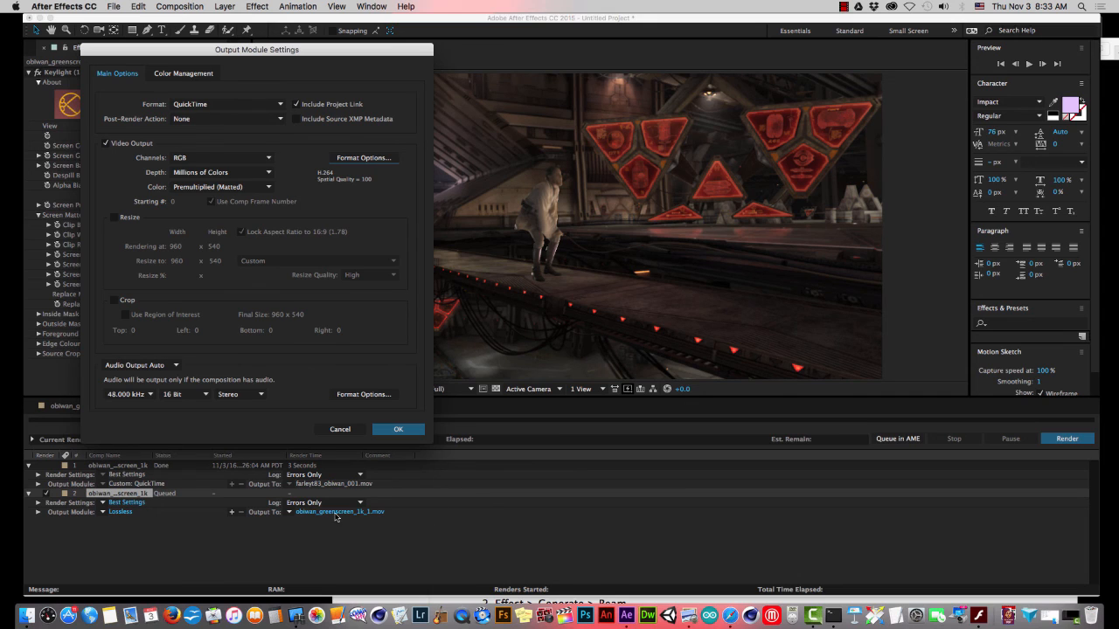
pyautogui.click(398, 430)
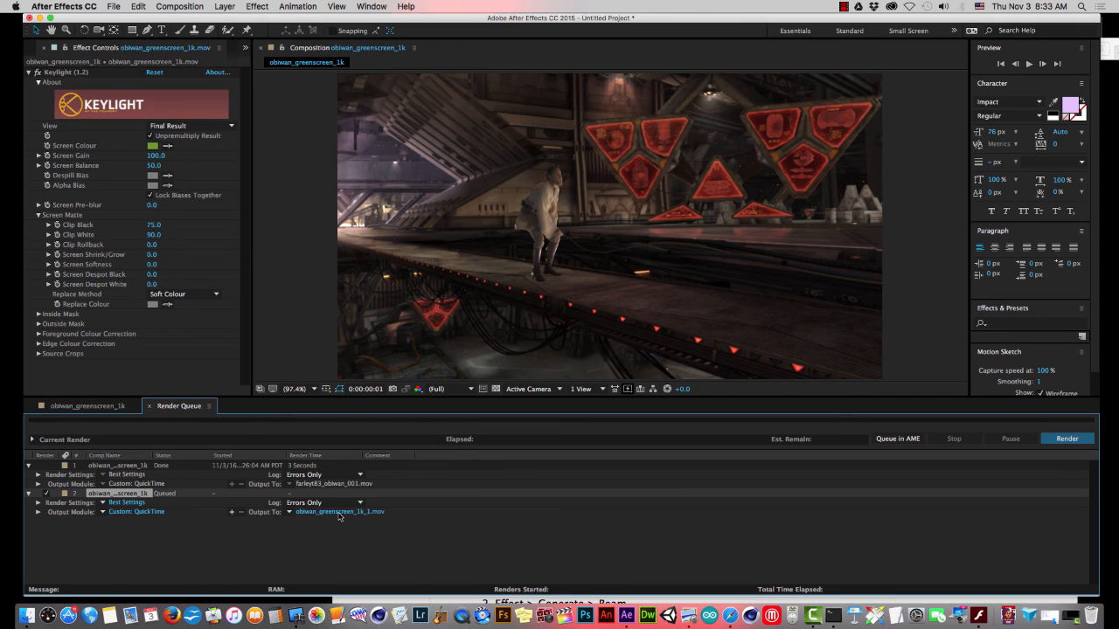
# Step: Name the output movie with the student's username followed by _obiwan_002, save it in the Obiwan folder, and start the render
pyautogui.click(339, 513)
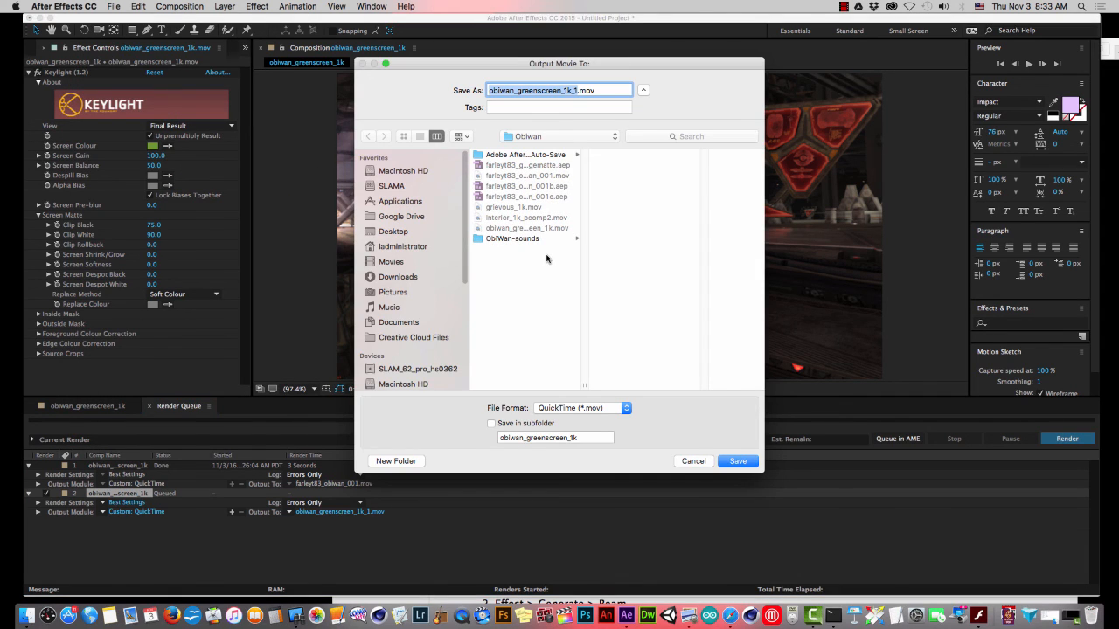
pyautogui.write('farl')
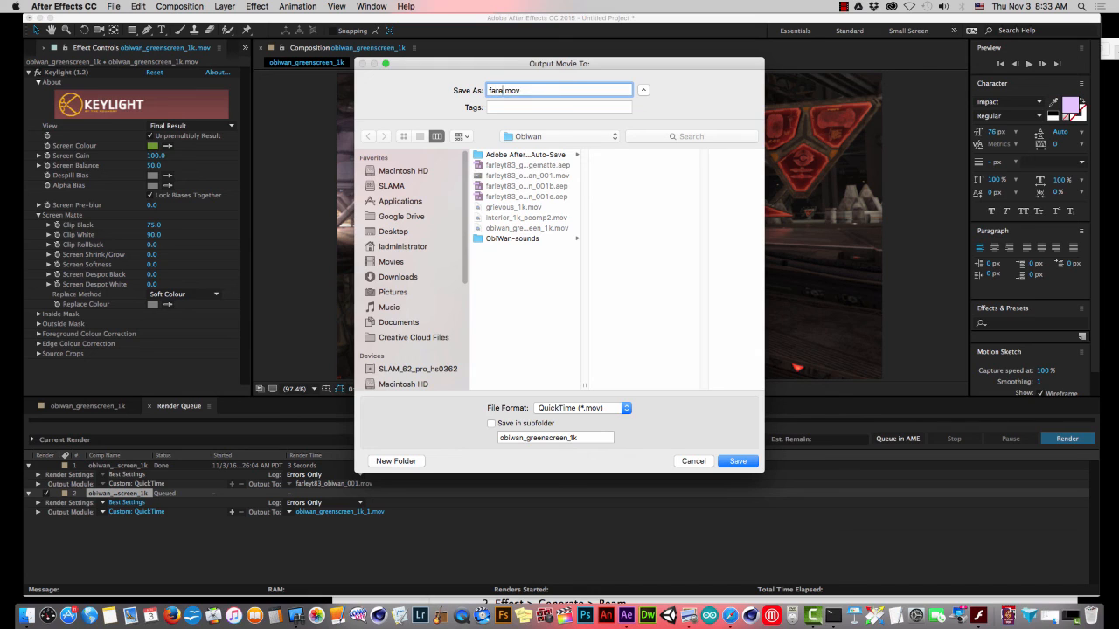
pyautogui.press('BackSpace')
pyautogui.press('BackSpace')
pyautogui.write('leyt84_obiwan_002')
pyautogui.press('BackSpace')
pyautogui.click(738, 461)
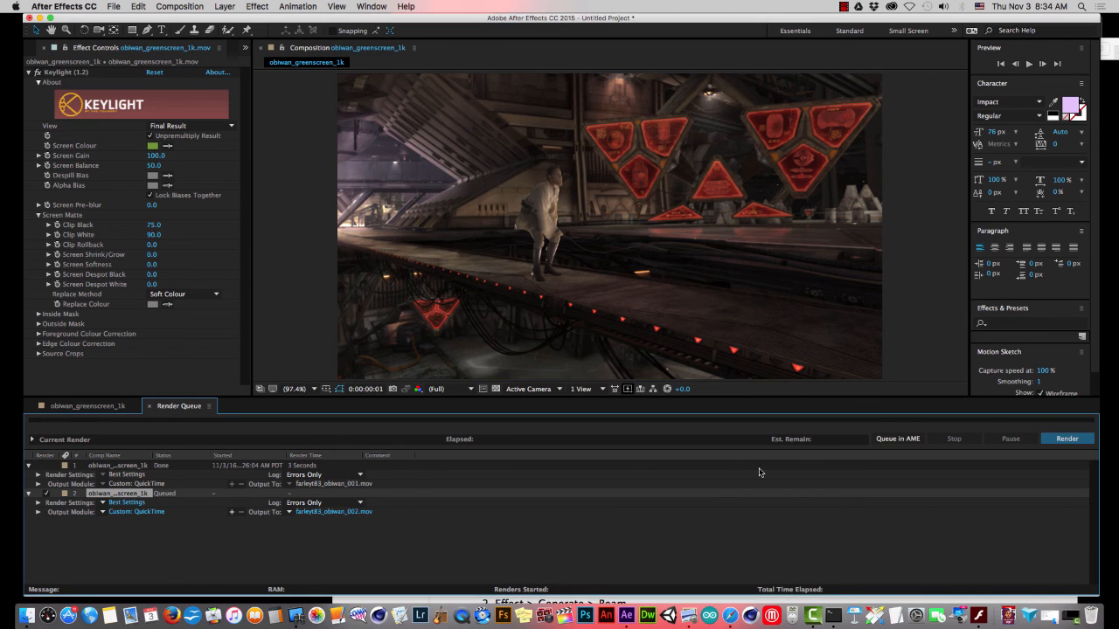
pyautogui.click(1070, 440)
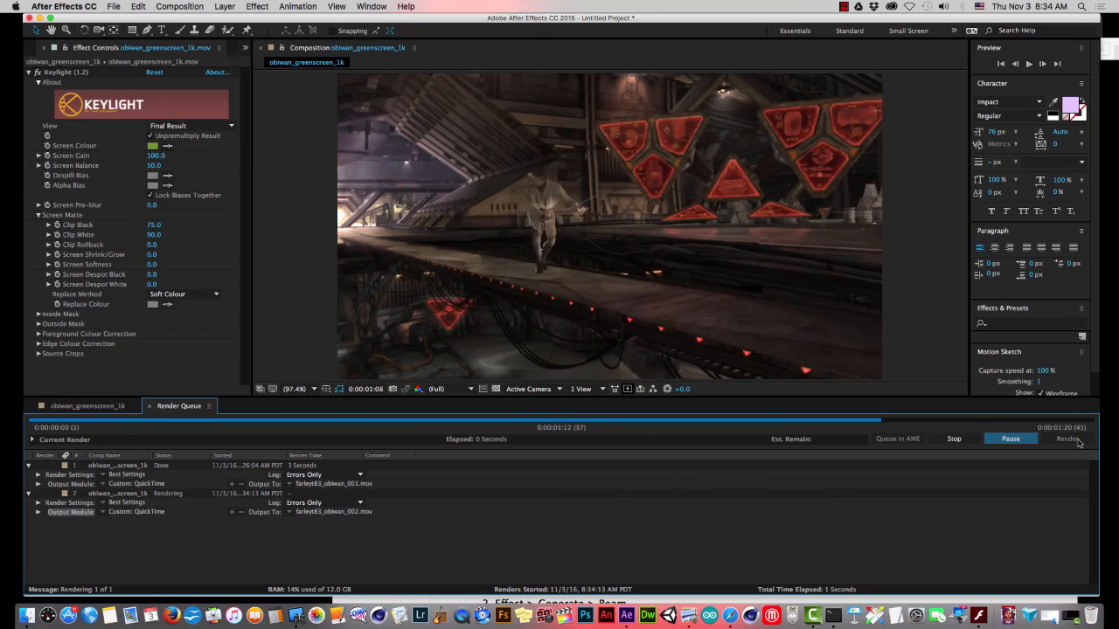